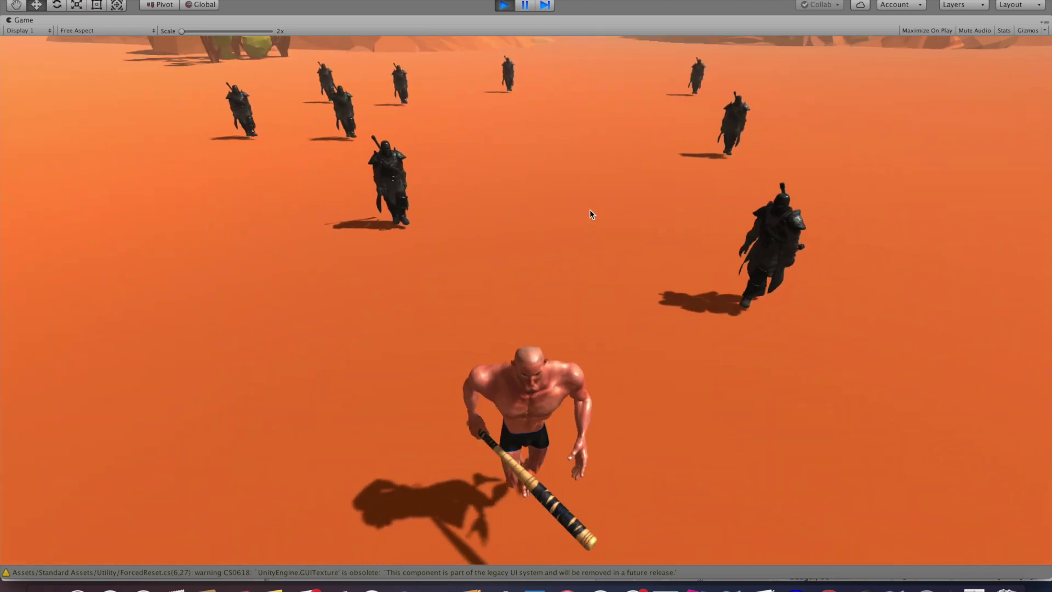
Play-test the scene with the character and the knight, and stop the test
{"action": "key", "text": "d"}
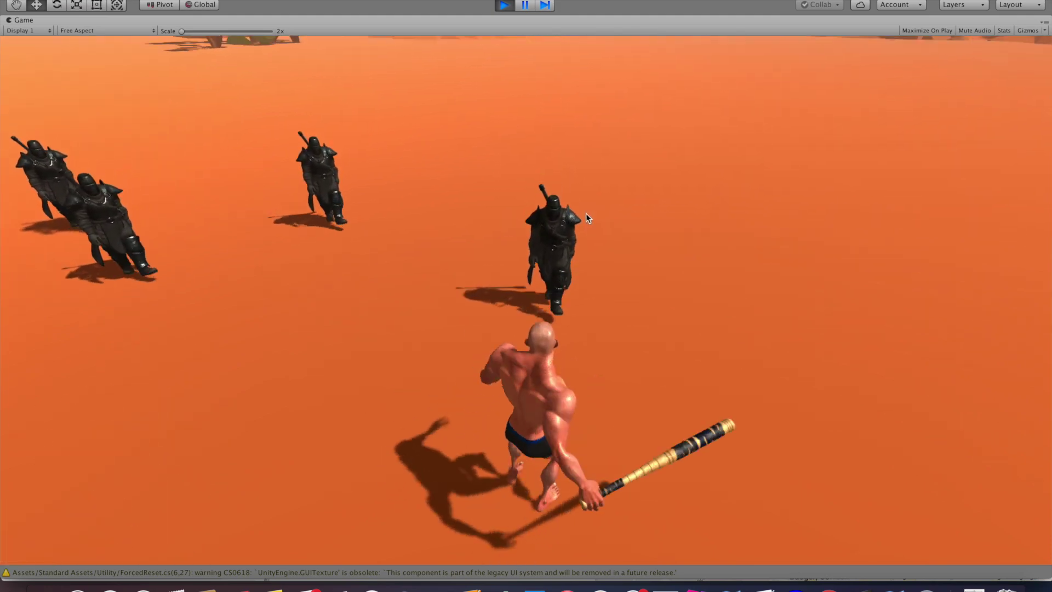
{"action": "left_click", "coordinate": [586, 213]}
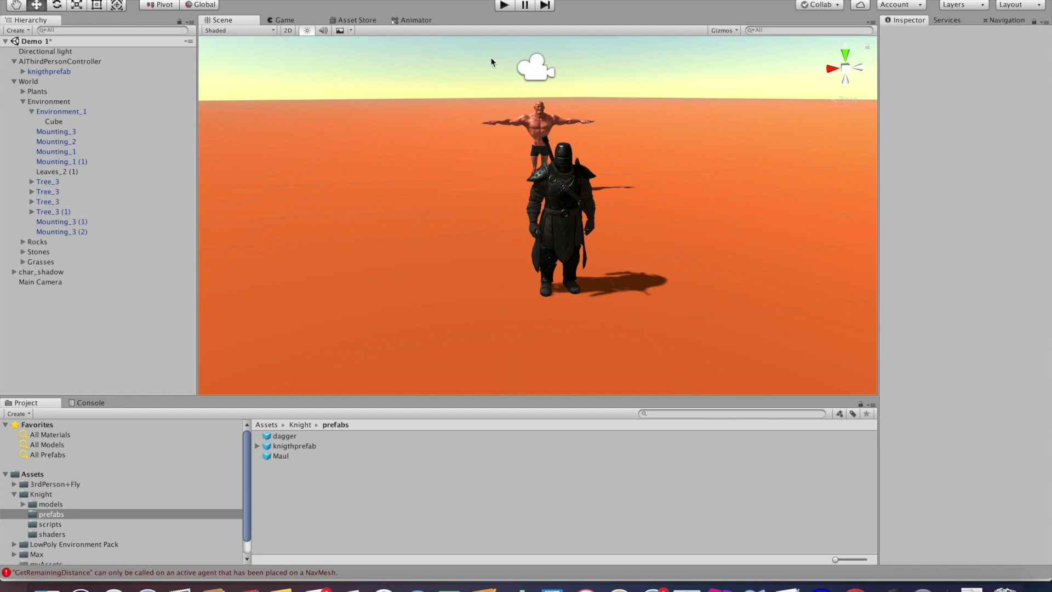
{"action": "left_click", "coordinate": [505, 5]}
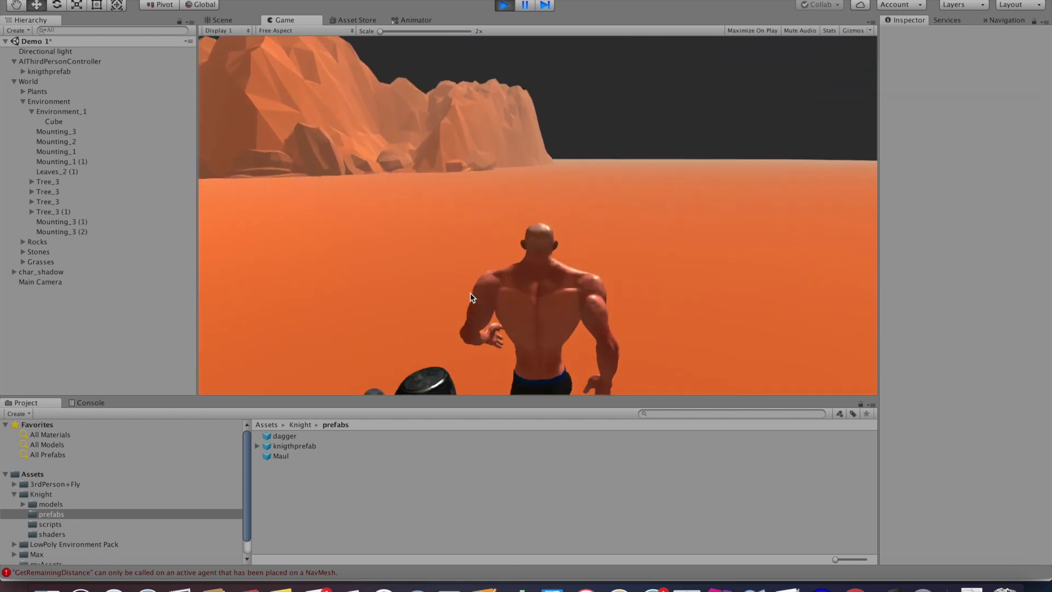
{"action": "key", "text": "super+p"}
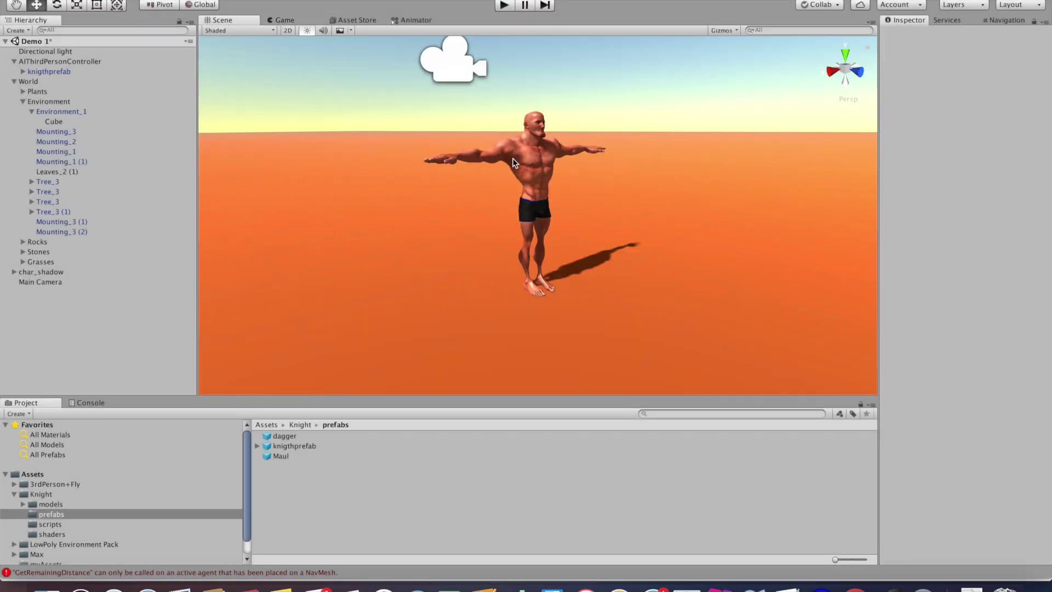
Place the Mob_Baseball_Bat_11 prefab from the Baseball Bats pack's Prefabs folder in the scene near the character
{"action": "left_click", "coordinate": [356, 20]}
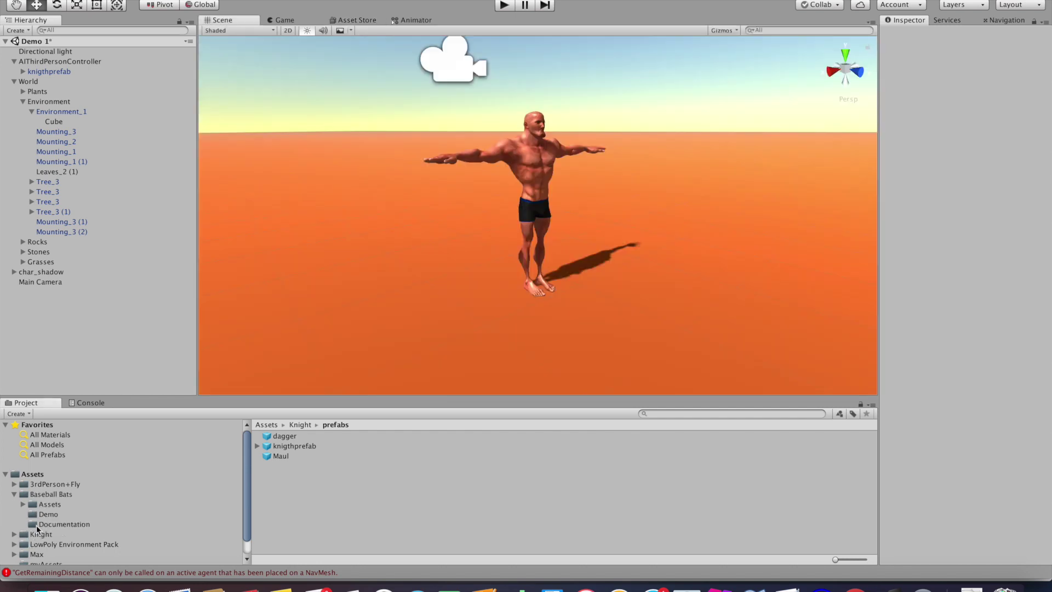
{"action": "left_click", "coordinate": [45, 495]}
{"action": "left_click", "coordinate": [62, 505]}
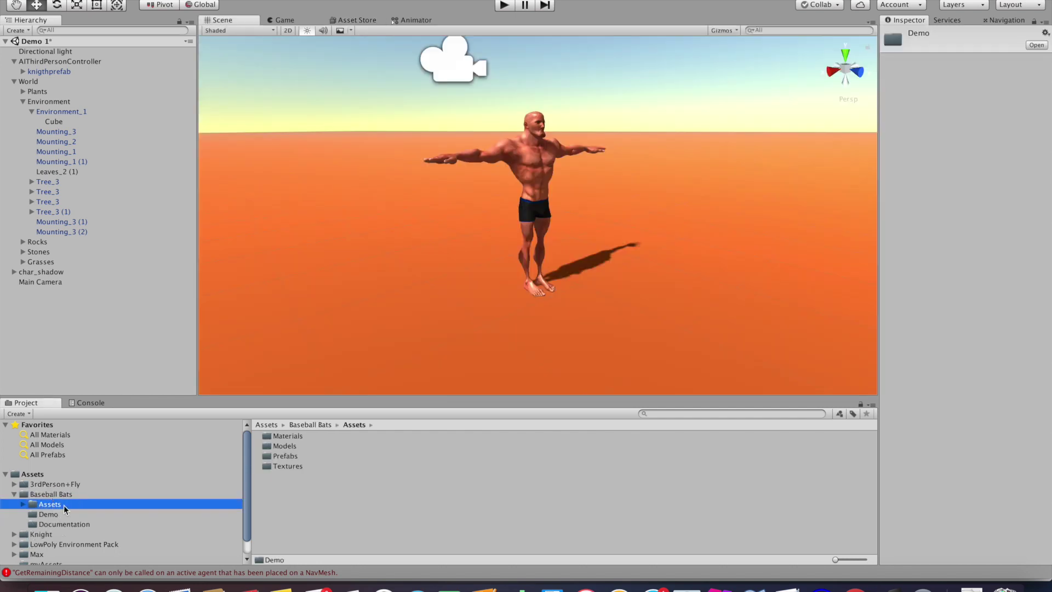
{"action": "double_click", "coordinate": [295, 457]}
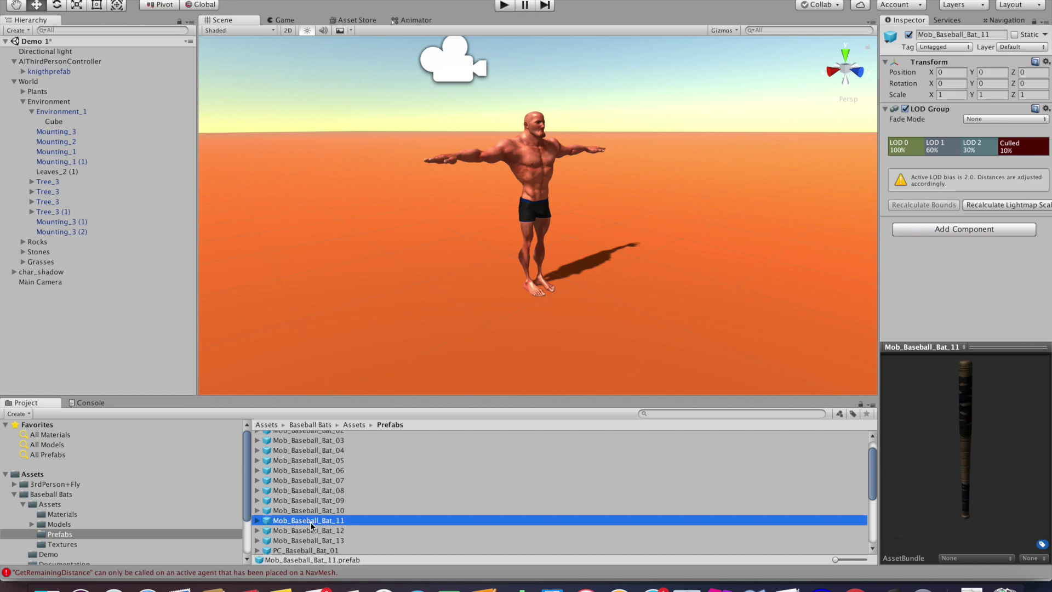
{"action": "left_click_drag", "start_coordinate": [311, 523], "coordinate": [543, 330]}
Move the bat to the character's right hand, at about X 2.95 and Z -9.52
{"action": "right_click_drag", "start_coordinate": [683, 276], "coordinate": [793, 294]}
{"action": "key", "text": "w"}
{"action": "right_click_drag", "start_coordinate": [766, 189], "coordinate": [647, 197]}
{"action": "left_click_drag", "start_coordinate": [647, 197], "coordinate": [591, 83], "text": "alt"}
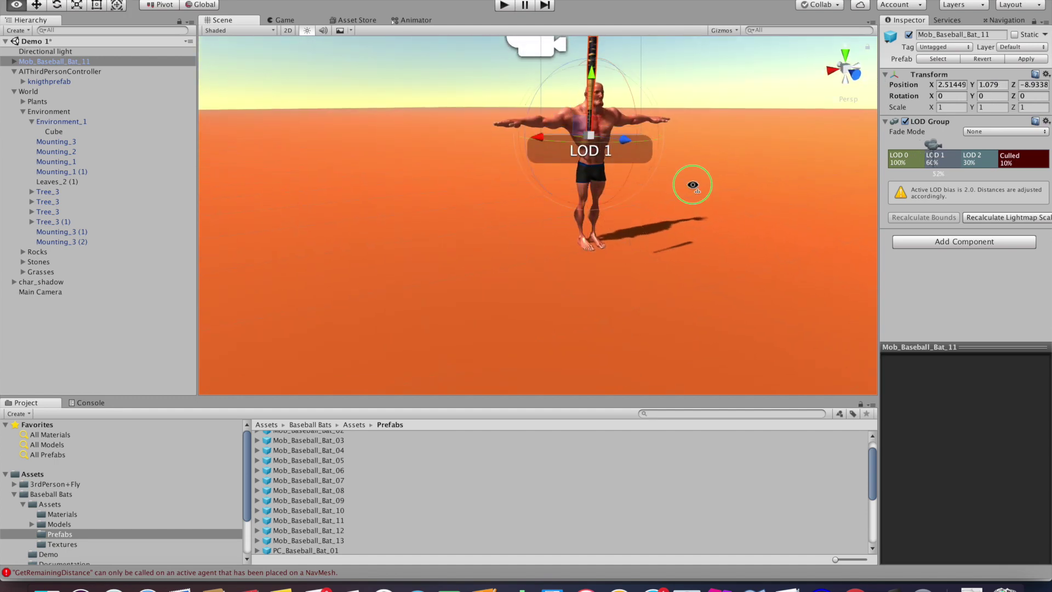
{"action": "left_click_drag", "start_coordinate": [693, 186], "coordinate": [680, 196], "text": "alt"}
{"action": "left_click_drag", "start_coordinate": [577, 163], "coordinate": [807, 171], "text": "alt"}
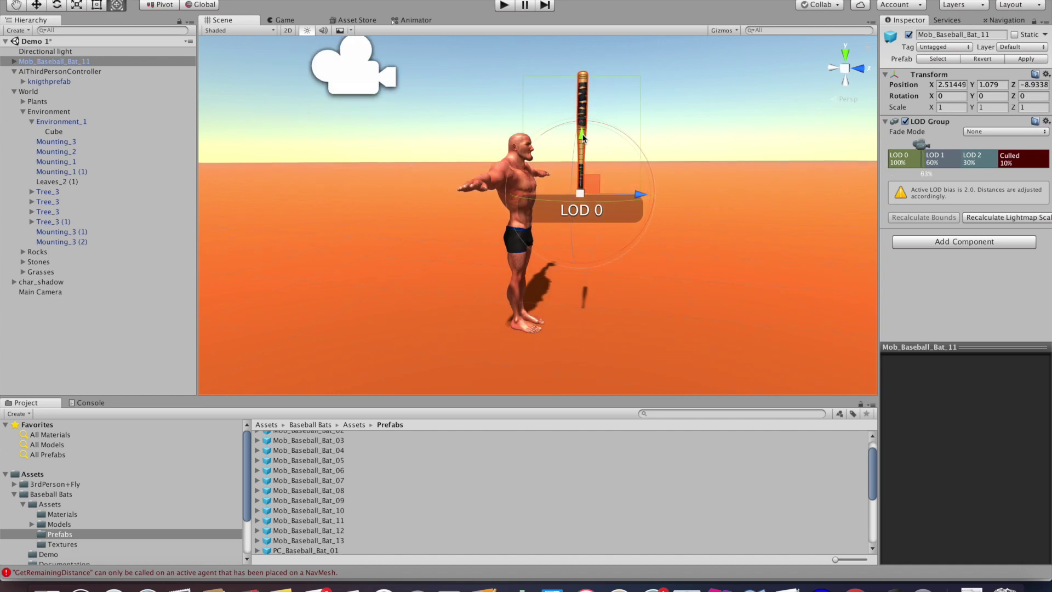
{"action": "left_click_drag", "start_coordinate": [640, 196], "coordinate": [539, 201]}
{"action": "right_click_drag", "start_coordinate": [796, 223], "coordinate": [572, 236]}
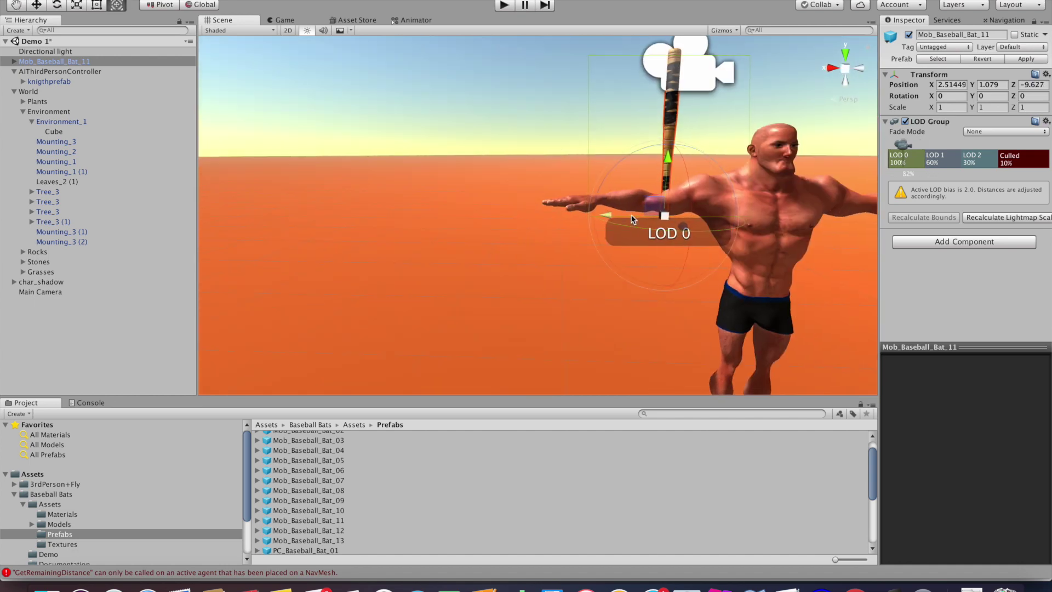
{"action": "left_click_drag", "start_coordinate": [607, 219], "coordinate": [543, 218]}
{"action": "right_click_drag", "start_coordinate": [594, 275], "coordinate": [878, 255]}
{"action": "left_click_drag", "start_coordinate": [558, 226], "coordinate": [577, 228]}
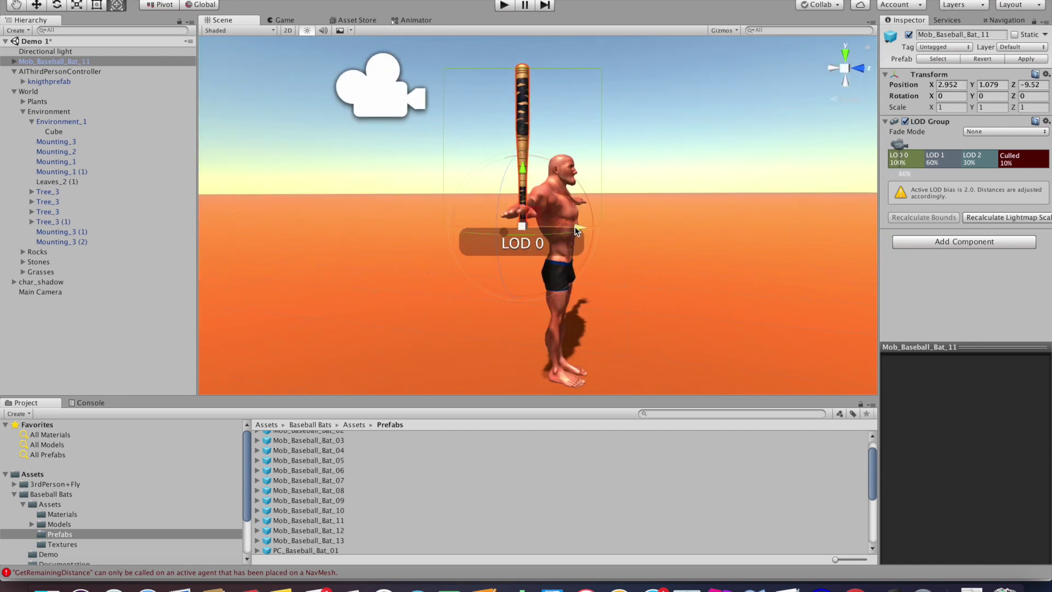
Rotate the bat about 84.6° around X and nudge it upward so its handle lines up with the right hand
{"action": "left_click", "coordinate": [57, 5]}
{"action": "left_click_drag", "start_coordinate": [513, 177], "coordinate": [665, 326]}
{"action": "right_click_drag", "start_coordinate": [774, 282], "coordinate": [768, 275]}
{"action": "key", "text": "w"}
{"action": "left_click_drag", "start_coordinate": [568, 207], "coordinate": [569, 192]}
Scale the bat up uniformly to about 1.8
{"action": "left_click_drag", "start_coordinate": [613, 251], "coordinate": [342, 322], "text": "alt"}
{"action": "right_click_drag", "start_coordinate": [342, 321], "coordinate": [342, 320]}
{"action": "left_click", "coordinate": [75, 6]}
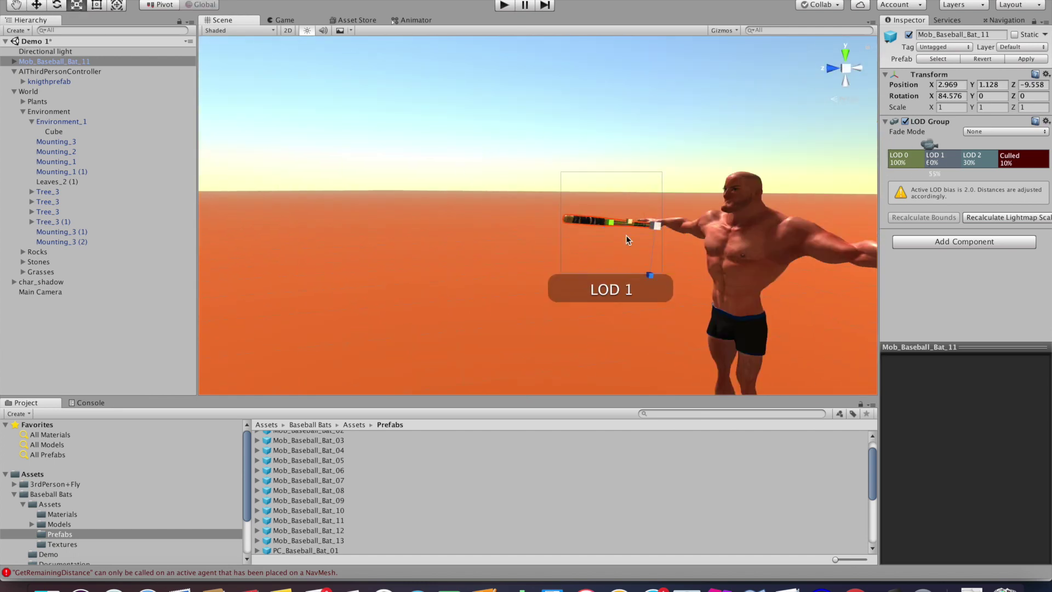
{"action": "left_click_drag", "start_coordinate": [655, 226], "coordinate": [703, 223]}
{"action": "right_click_drag", "start_coordinate": [712, 220], "coordinate": [732, 172]}
{"action": "left_click_drag", "start_coordinate": [732, 171], "coordinate": [602, 263], "text": "alt"}
{"action": "key", "text": "w"}
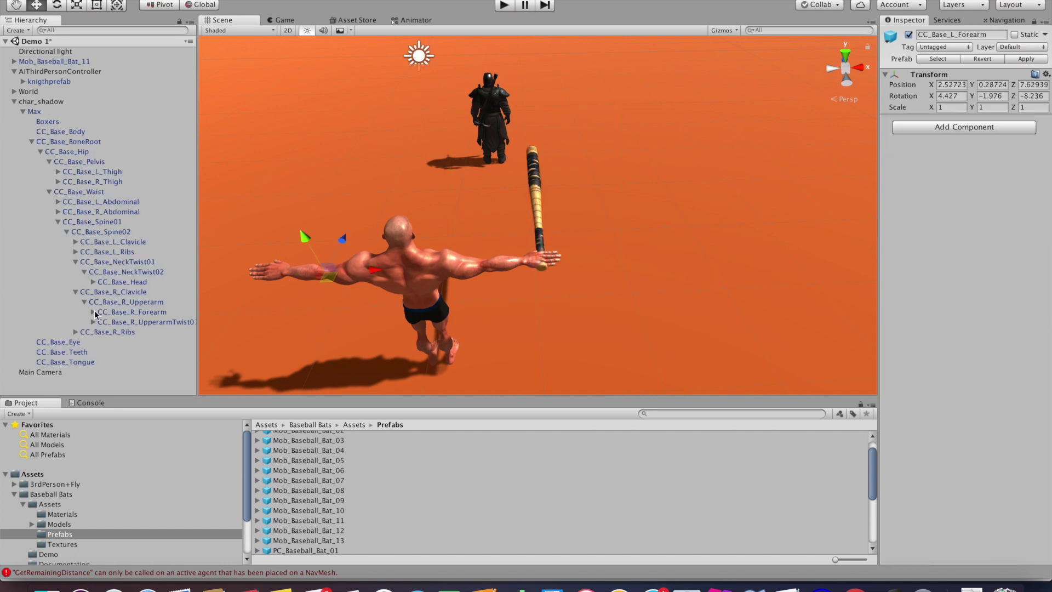
Expand the character's right forearm and hand bones, and select CC_Base_R_Finger10 as the bone nearest the bat's handle
{"action": "left_click", "coordinate": [94, 312]}
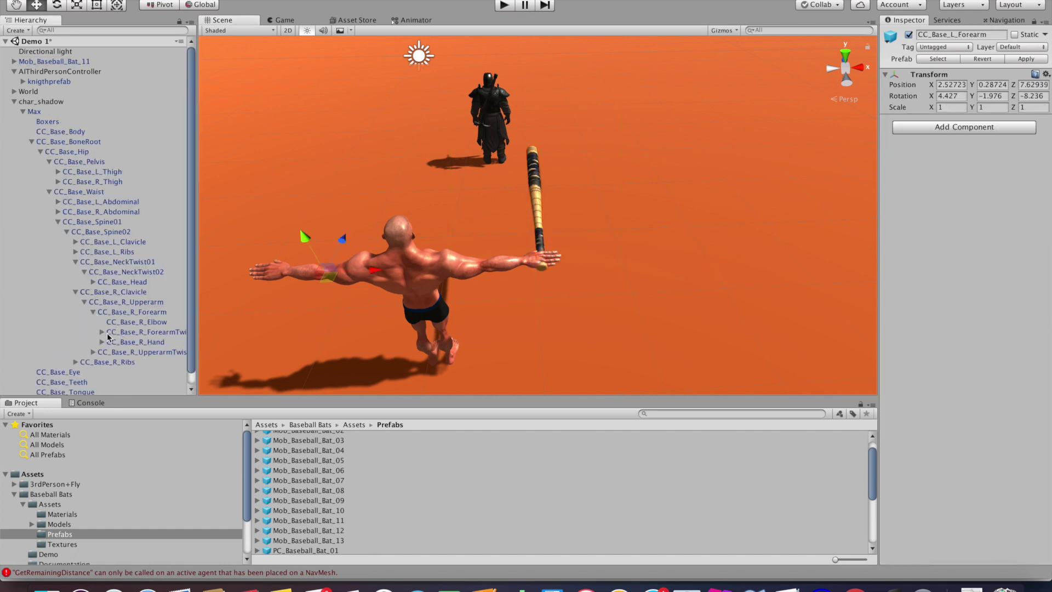
{"action": "left_click", "coordinate": [129, 323]}
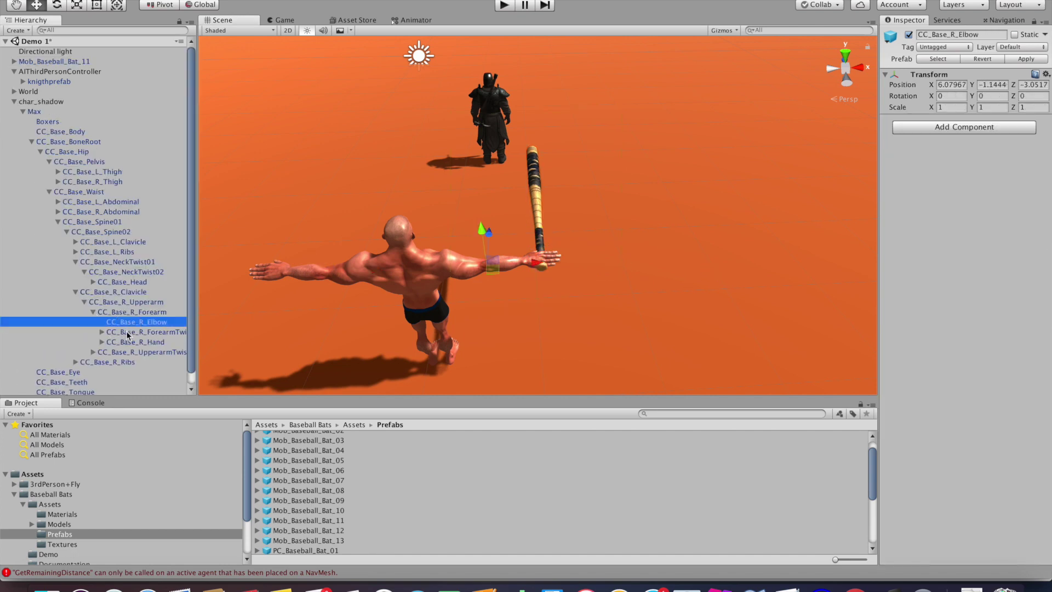
{"action": "left_click", "coordinate": [126, 333]}
{"action": "left_click", "coordinate": [119, 344]}
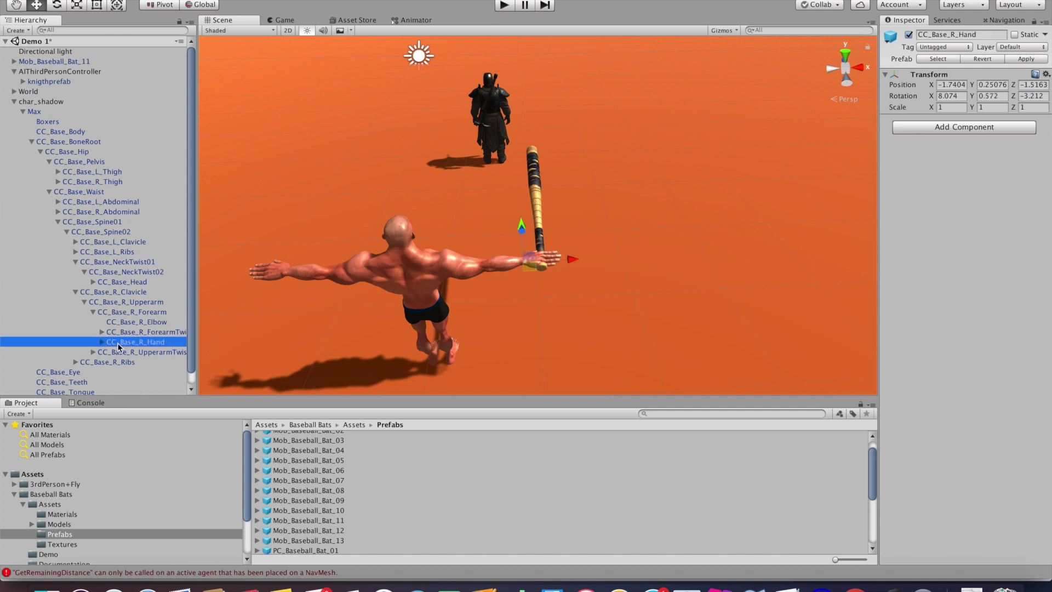
{"action": "left_click", "coordinate": [102, 343]}
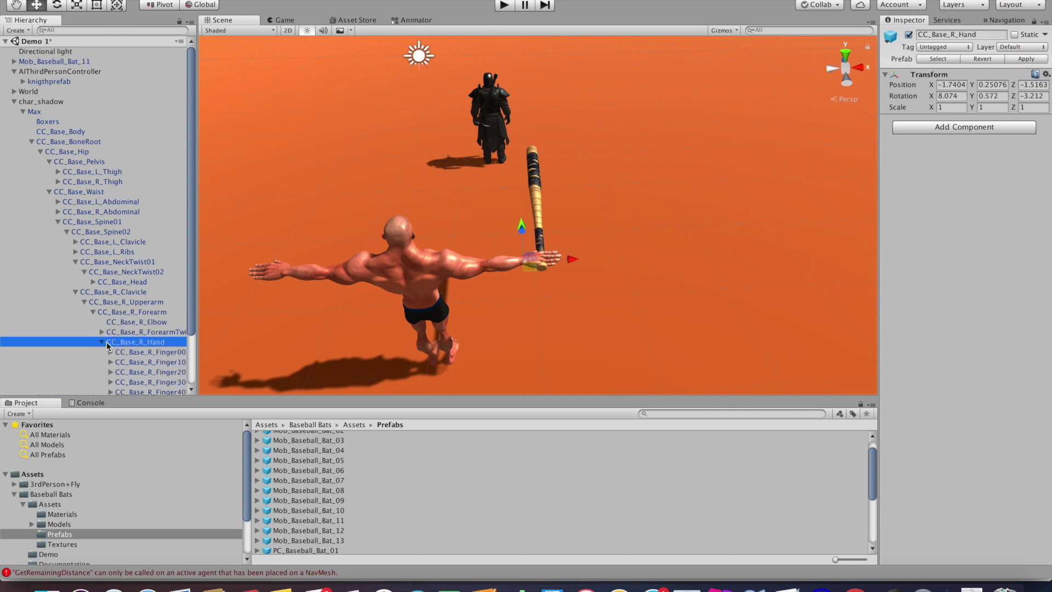
{"action": "scroll", "coordinate": [127, 327], "scroll_direction": "down", "scroll_amount": 2}
{"action": "left_click", "coordinate": [132, 310]}
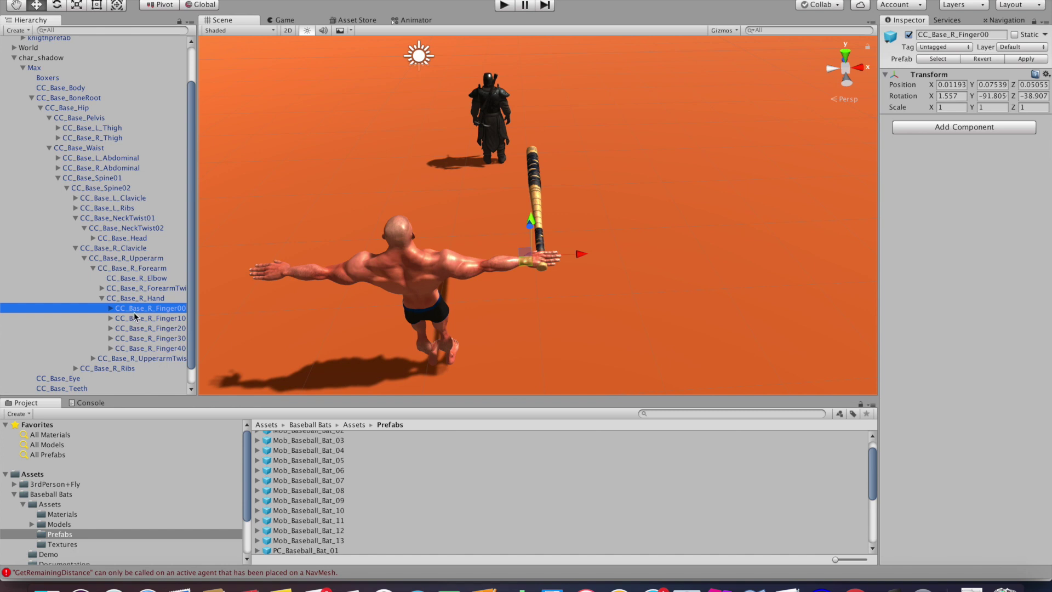
{"action": "left_click", "coordinate": [136, 319]}
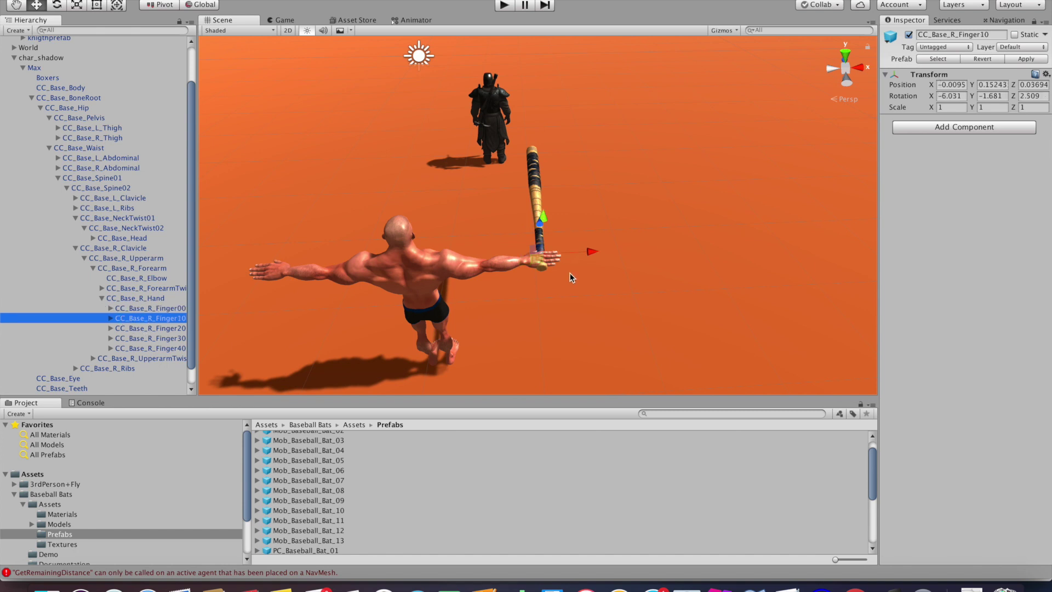
{"action": "left_click_drag", "start_coordinate": [570, 277], "coordinate": [345, 168], "text": "alt"}
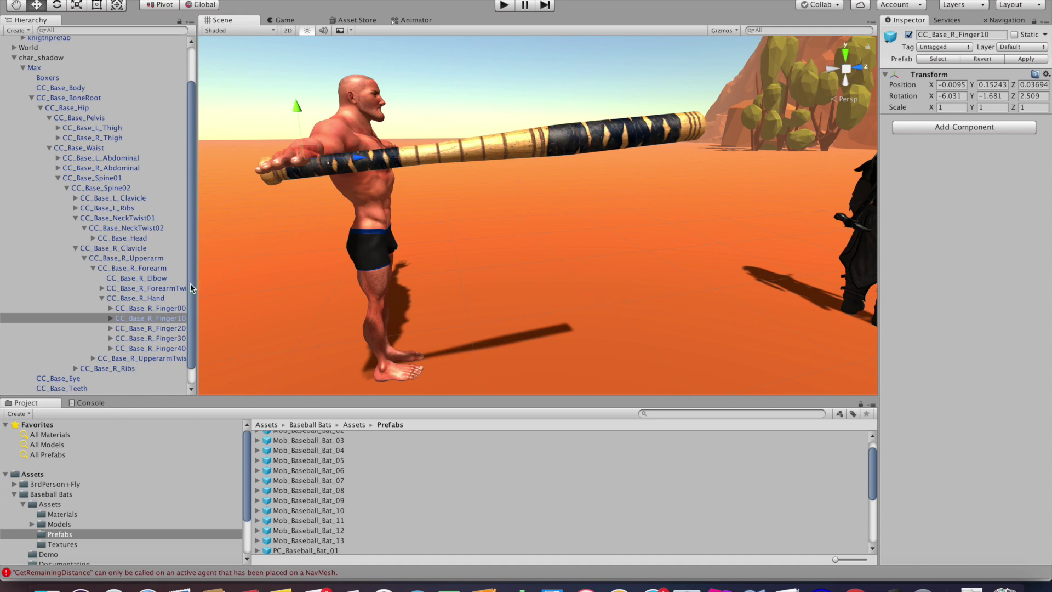
Parent Mob_Baseball_Bat_11 to the CC_Base_R_Finger10 bone and play-test the character carrying the bat
{"action": "left_click_drag", "start_coordinate": [192, 289], "coordinate": [193, 257]}
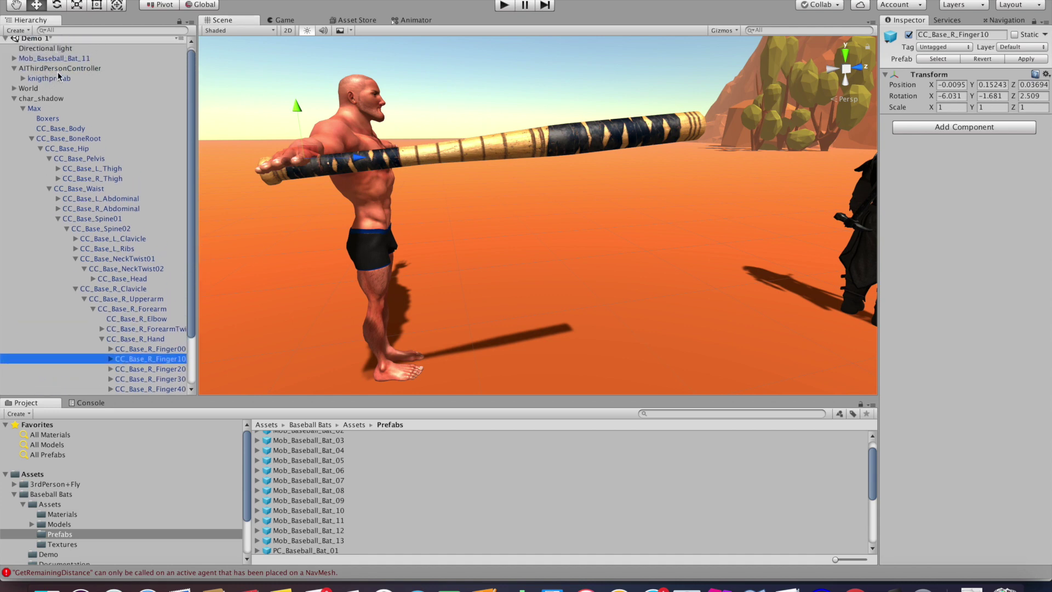
{"action": "left_click_drag", "start_coordinate": [49, 60], "coordinate": [152, 363]}
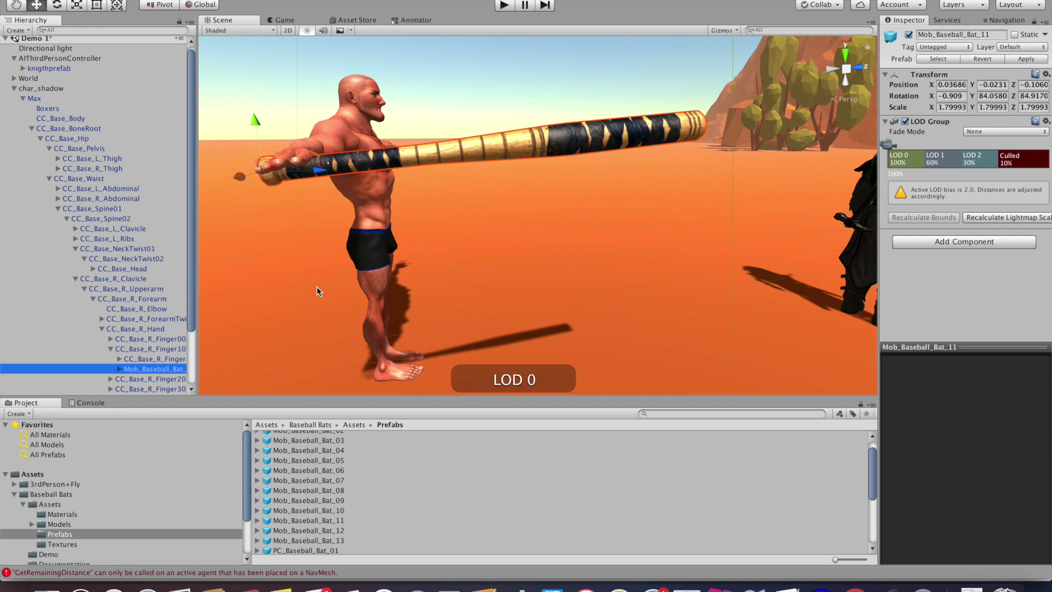
{"action": "left_click", "coordinate": [503, 6]}
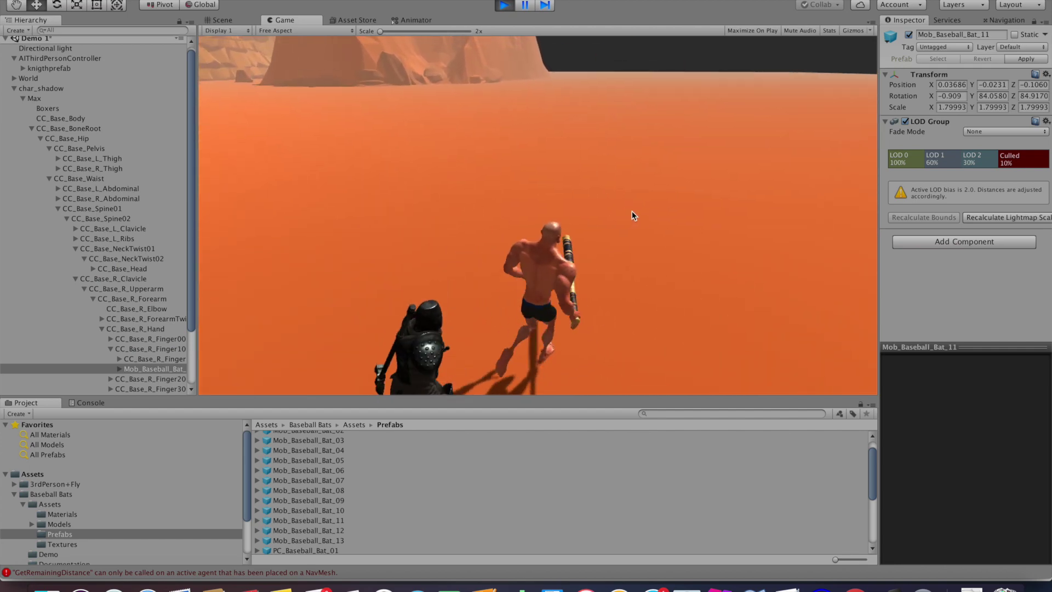
{"action": "key", "text": "super+p"}
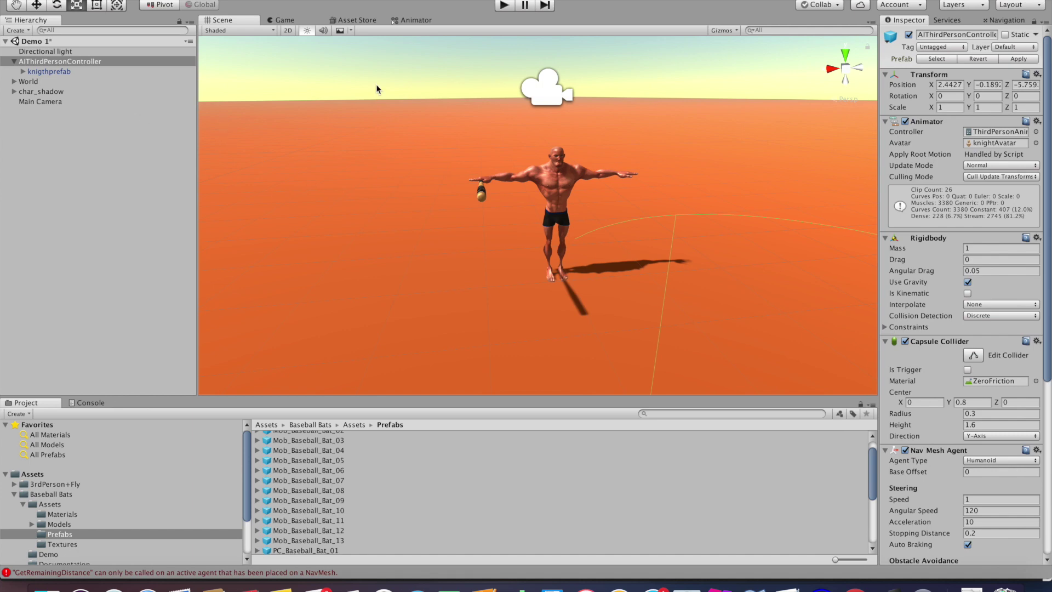
Search the Asset Store for "animation"
{"action": "left_click", "coordinate": [345, 21]}
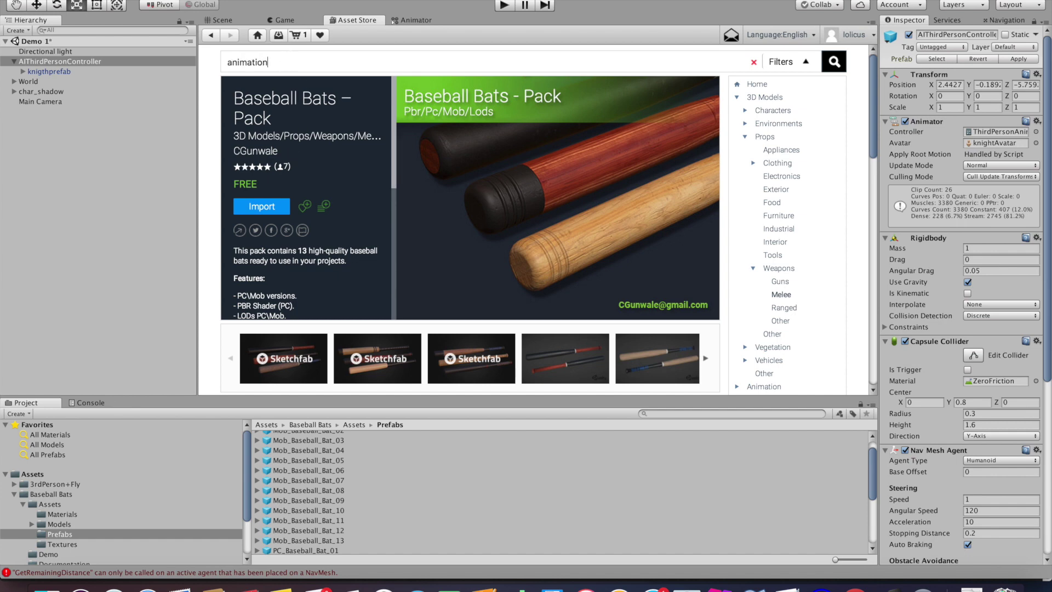
{"action": "type", "text": "animation"}
{"action": "key", "text": "Return"}
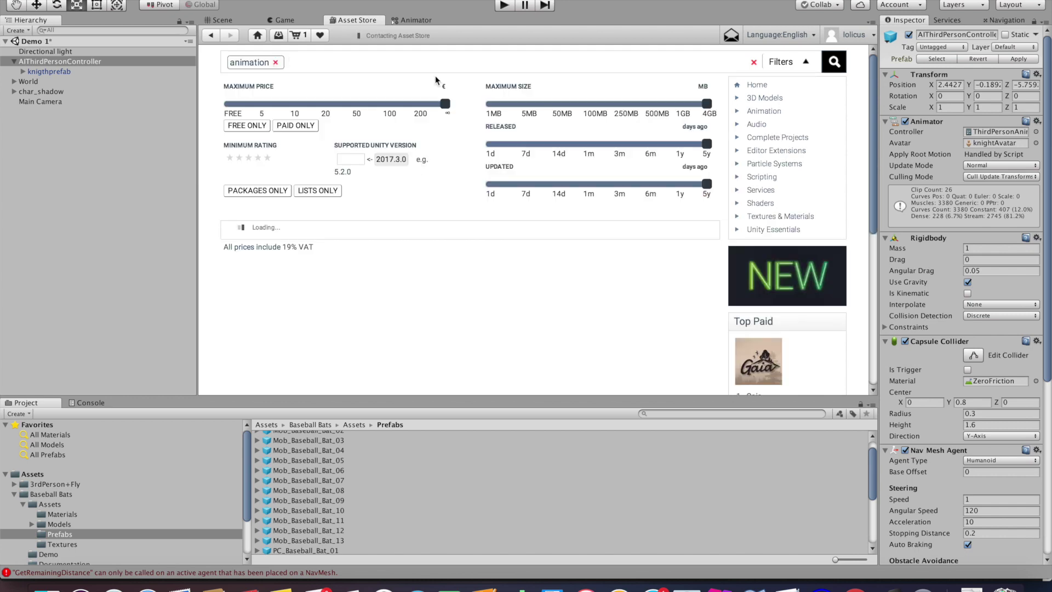
{"action": "left_click", "coordinate": [435, 274]}
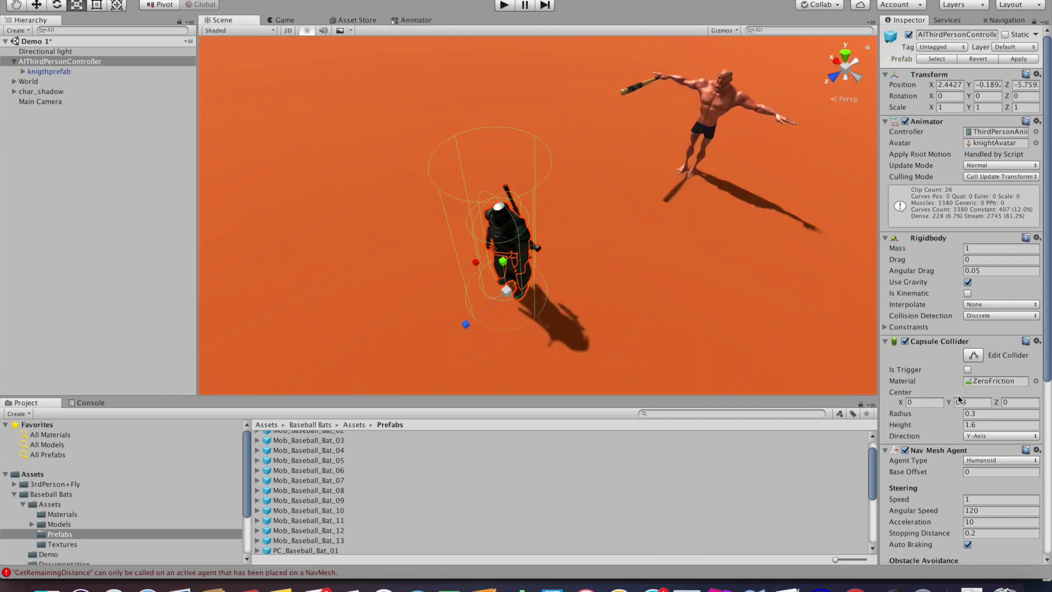
Review the AIThirdPersonController's collider, Nav Mesh Agent and AI Character Control components, and run the scene
{"action": "scroll", "coordinate": [959, 399], "scroll_direction": "down", "scroll_amount": 8}
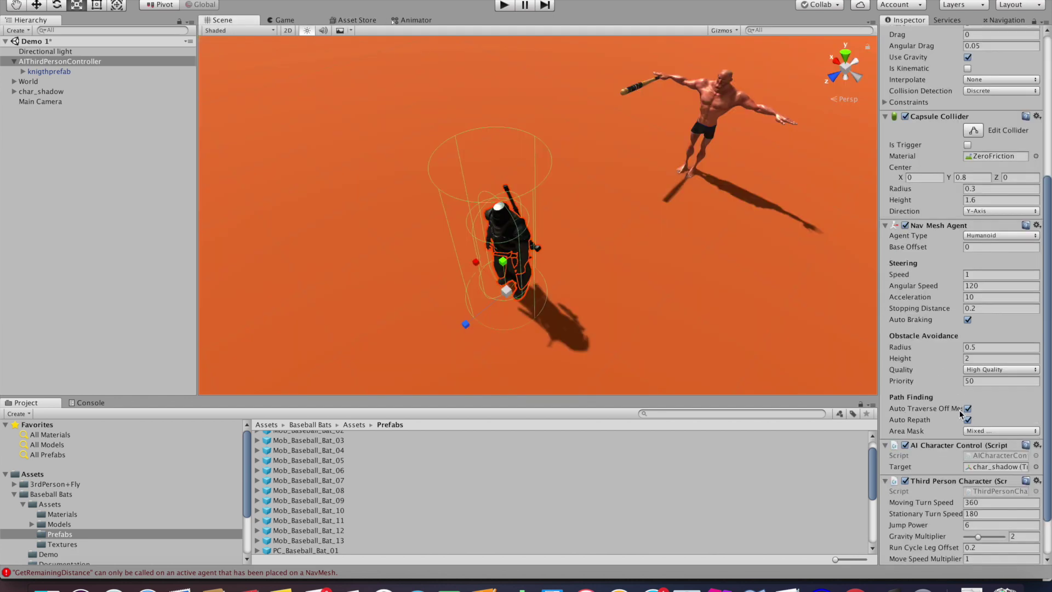
{"action": "scroll", "coordinate": [961, 413], "scroll_direction": "down", "scroll_amount": 3}
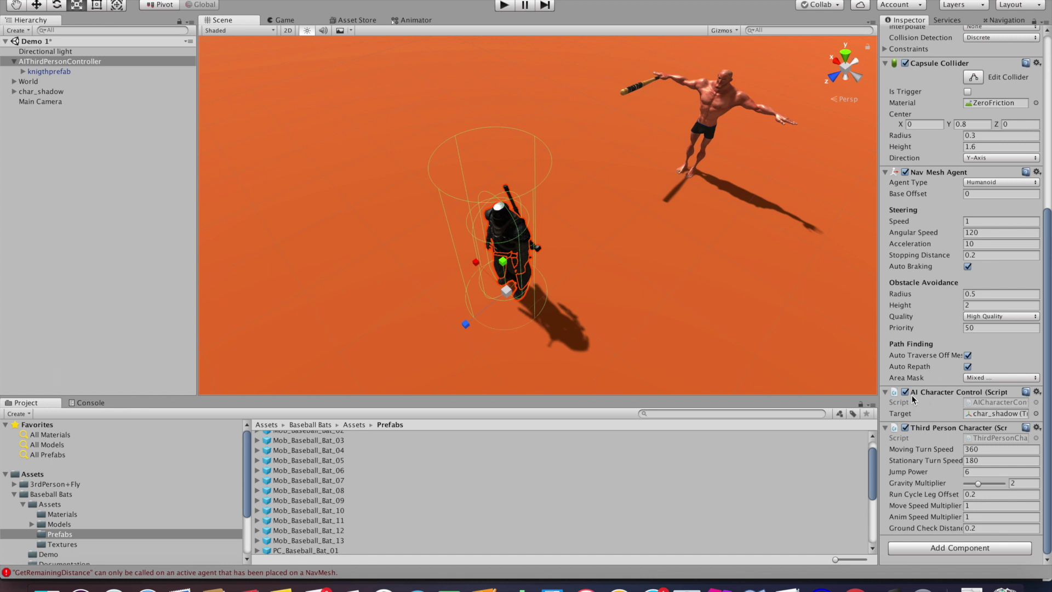
{"action": "left_click", "coordinate": [505, 6]}
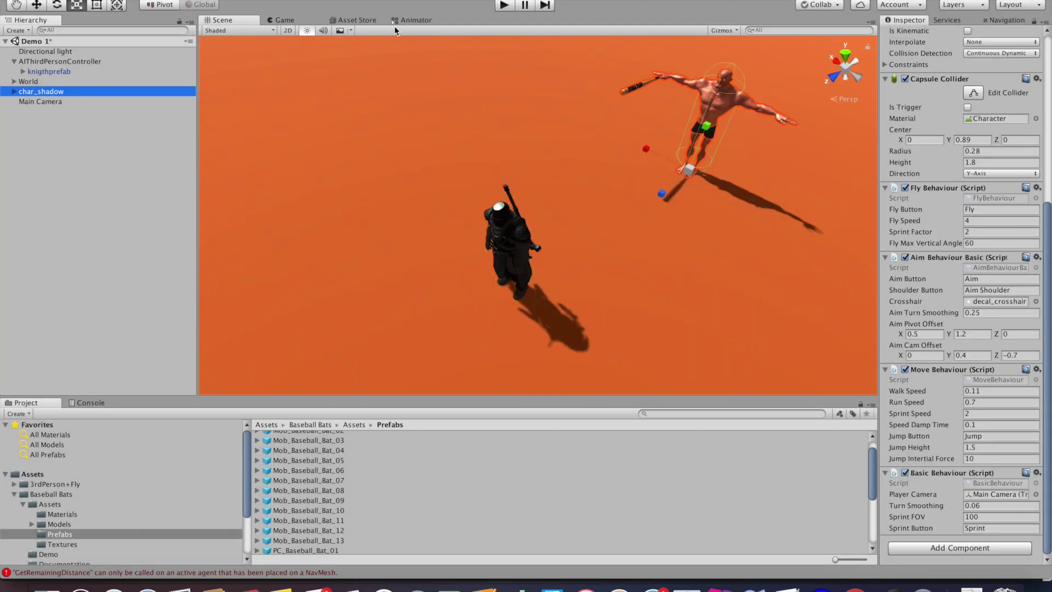
Open the char_shadow animator graph and move the Any State node to free space left of the Entry and Exit nodes
{"action": "left_click", "coordinate": [412, 21]}
{"action": "right_click", "coordinate": [617, 195]}
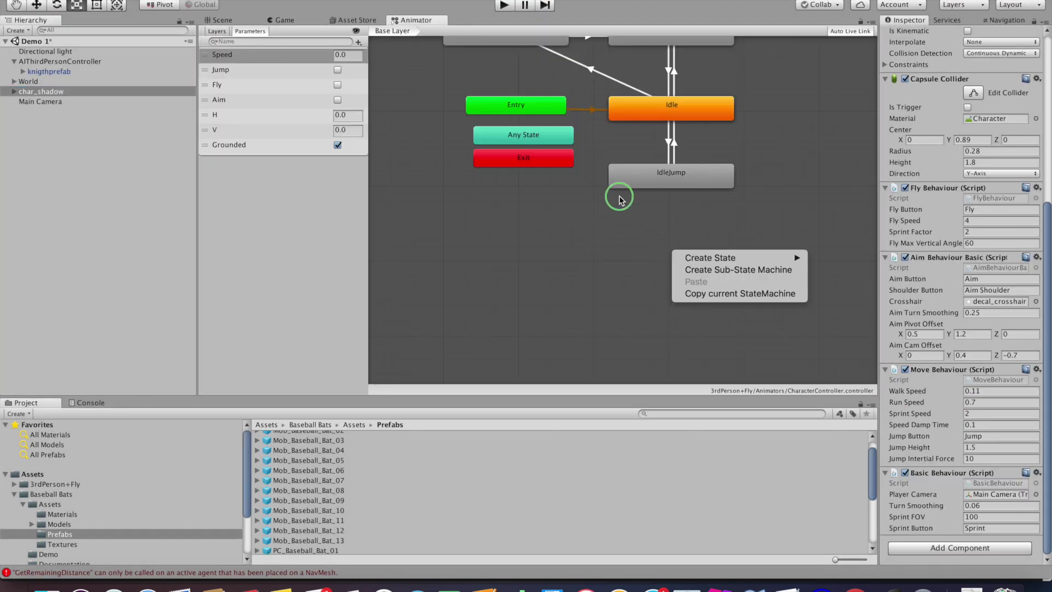
{"action": "key", "text": "Escape"}
{"action": "middle_click_drag", "start_coordinate": [550, 237], "coordinate": [547, 337]}
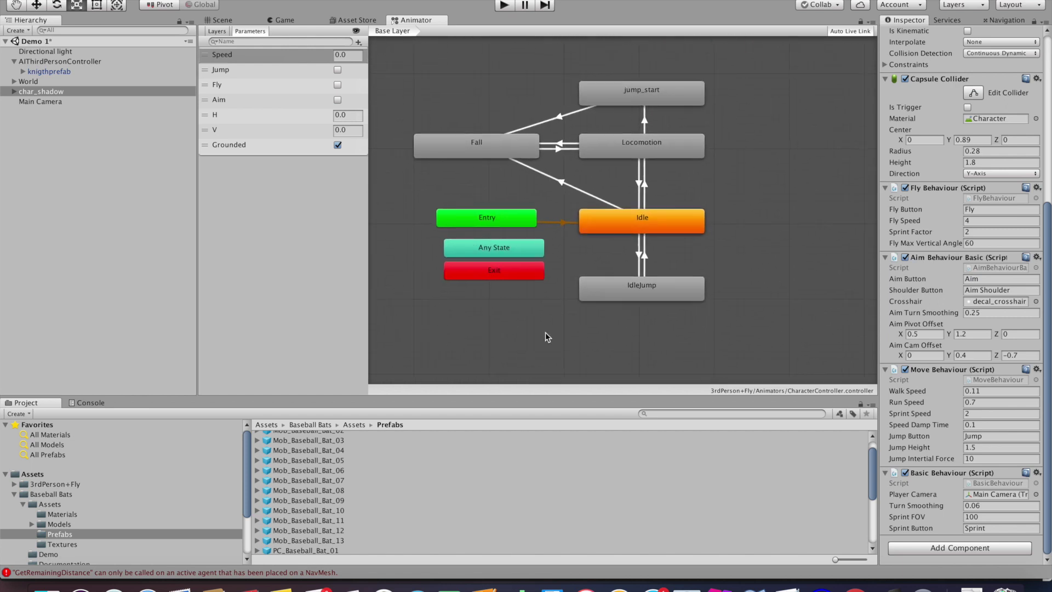
{"action": "middle_click_drag", "start_coordinate": [505, 237], "coordinate": [678, 227]}
{"action": "left_click_drag", "start_coordinate": [679, 227], "coordinate": [524, 239]}
Create an empty animation state above Any State and select it for editing
{"action": "right_click", "coordinate": [465, 146]}
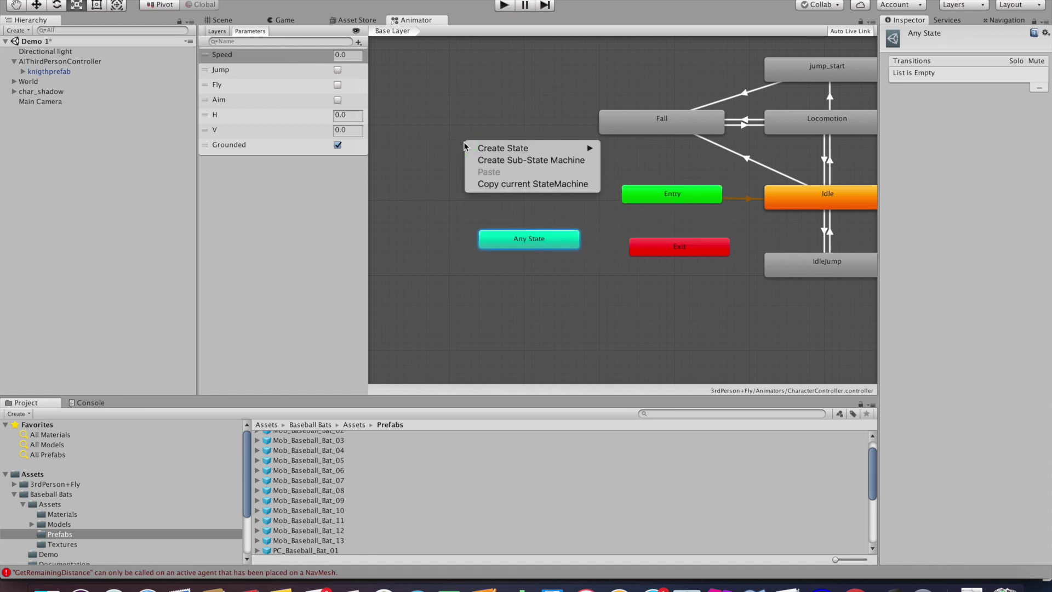
{"action": "mouse_move", "coordinate": [497, 149]}
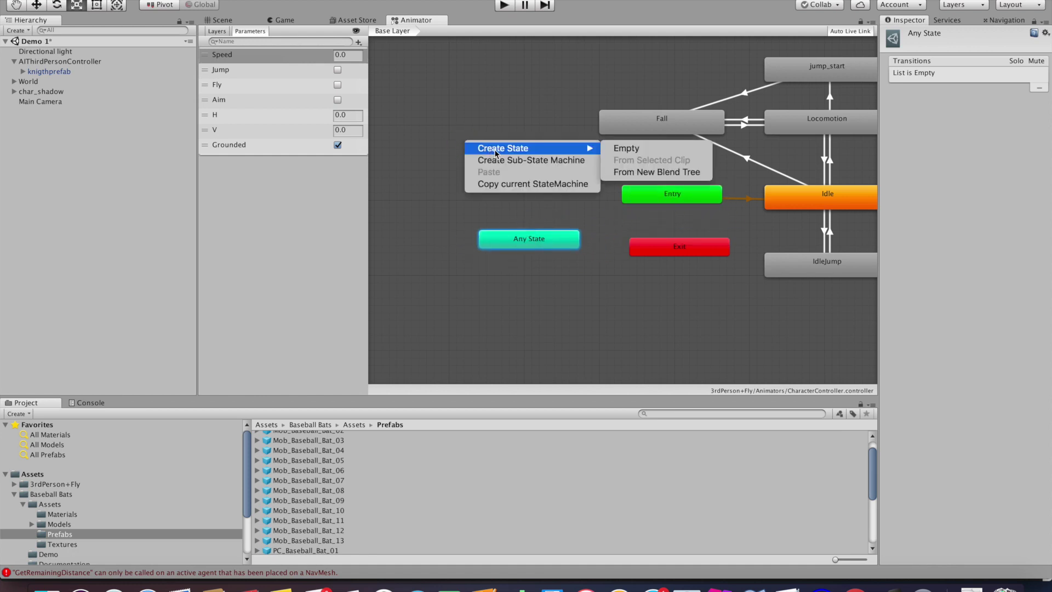
{"action": "left_click", "coordinate": [638, 149]}
{"action": "left_click", "coordinate": [520, 159]}
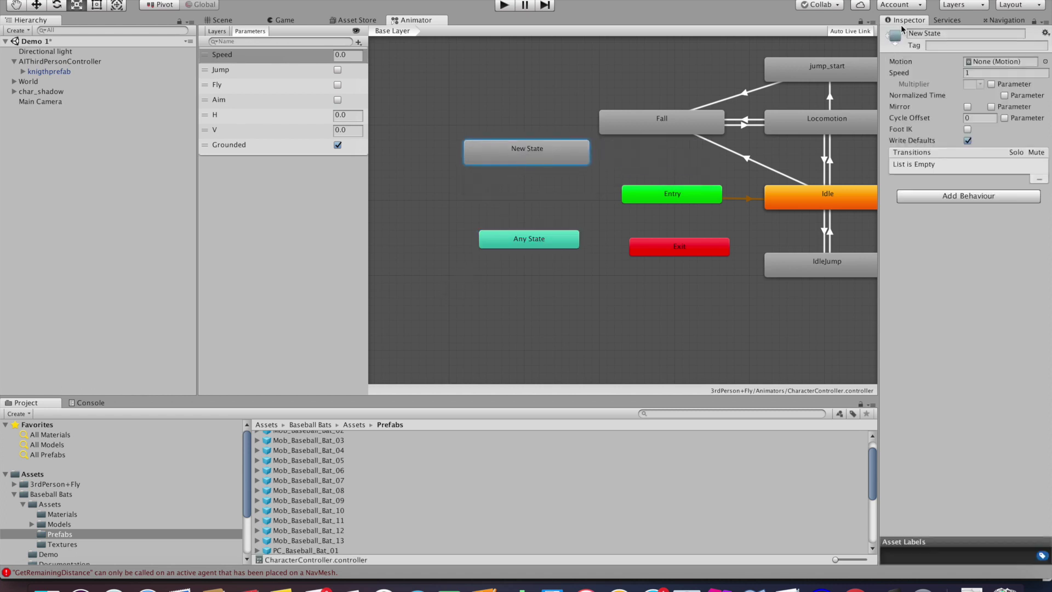
Rename the new animation state to Attack and move it farther away from the Fall state
{"action": "left_click", "coordinate": [936, 34]}
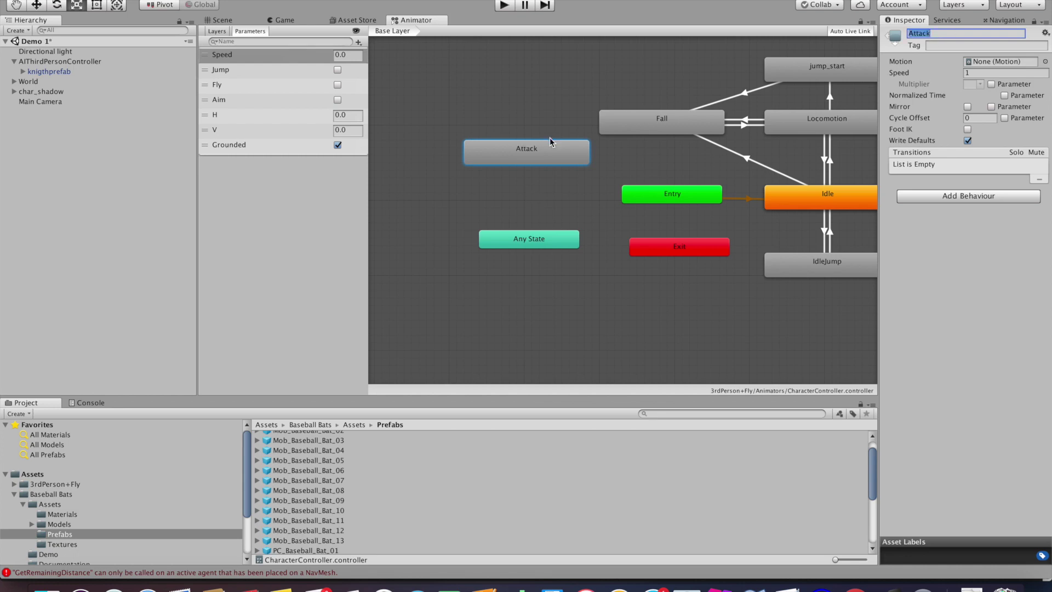
{"action": "left_click_drag", "start_coordinate": [552, 151], "coordinate": [515, 159]}
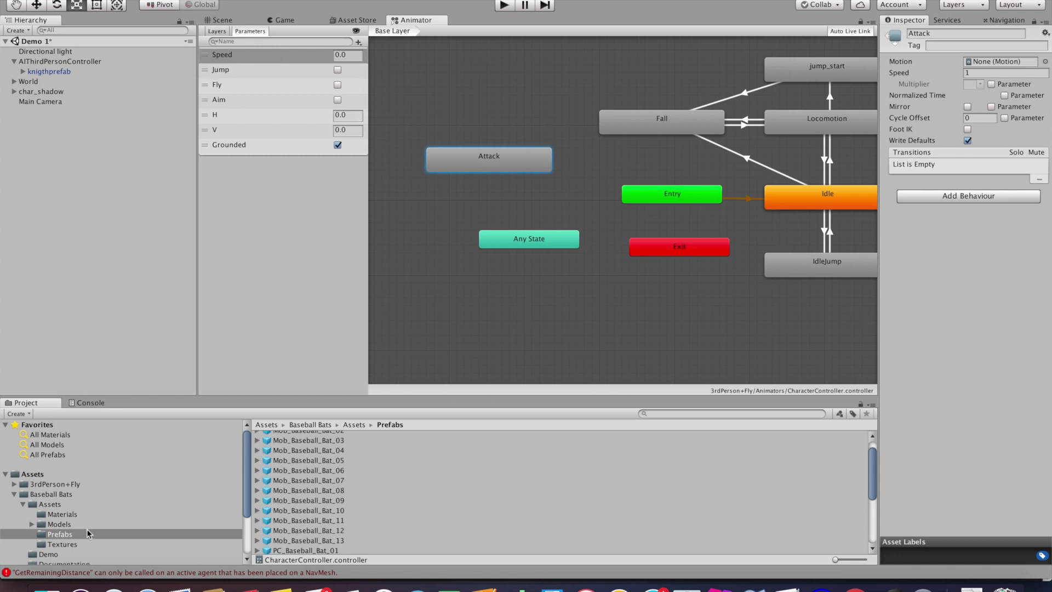
Find standing_melee_attack_horizontal in the Mixamo Melee Axe Pack animations and play its preview in an enlarged view
{"action": "scroll", "coordinate": [89, 533], "scroll_direction": "down", "scroll_amount": 3}
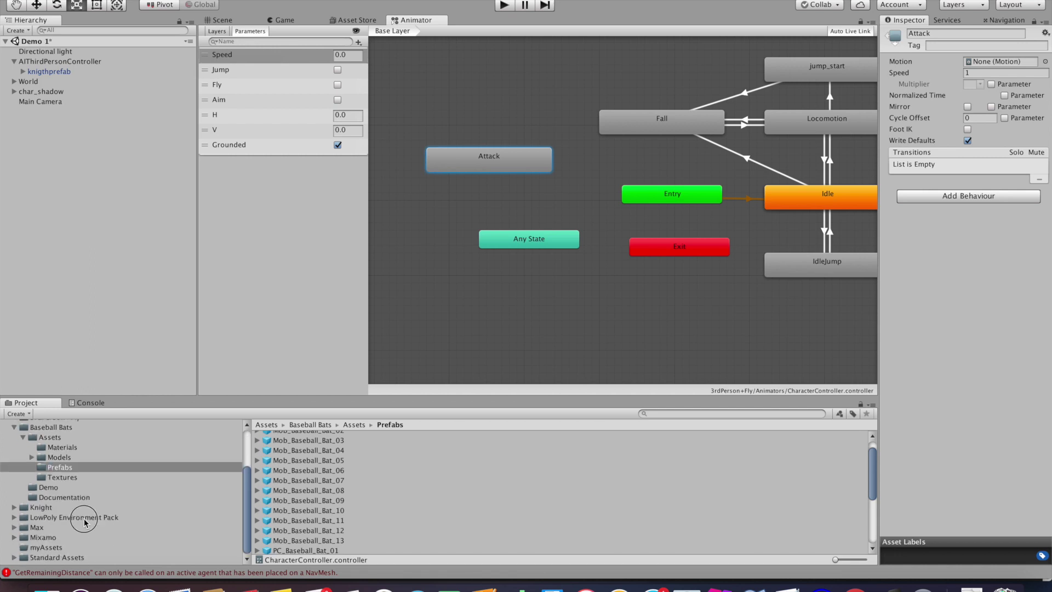
{"action": "left_click", "coordinate": [85, 519]}
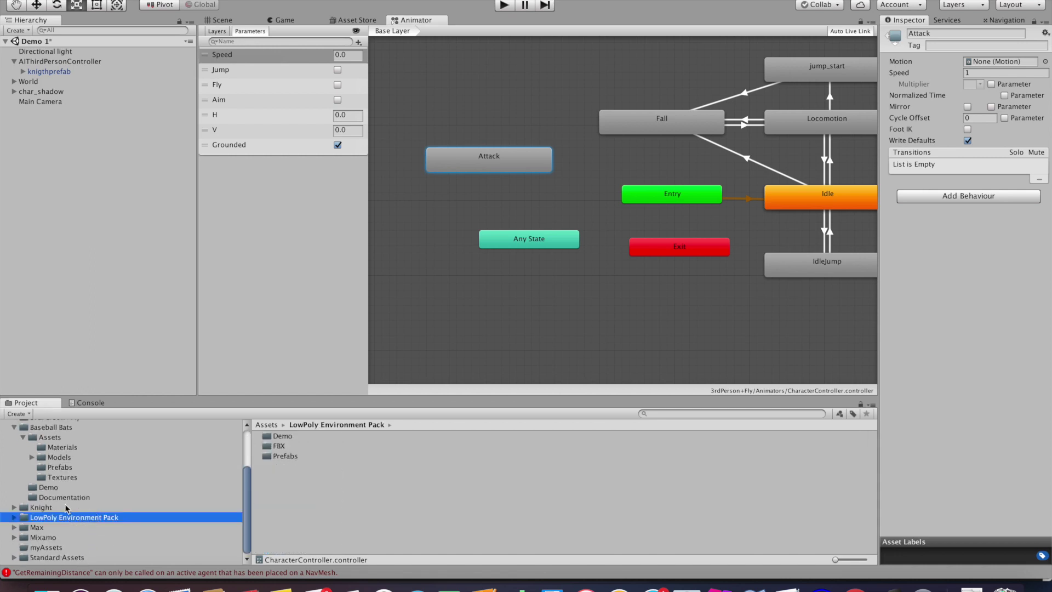
{"action": "scroll", "coordinate": [64, 525], "scroll_direction": "up", "scroll_amount": 3}
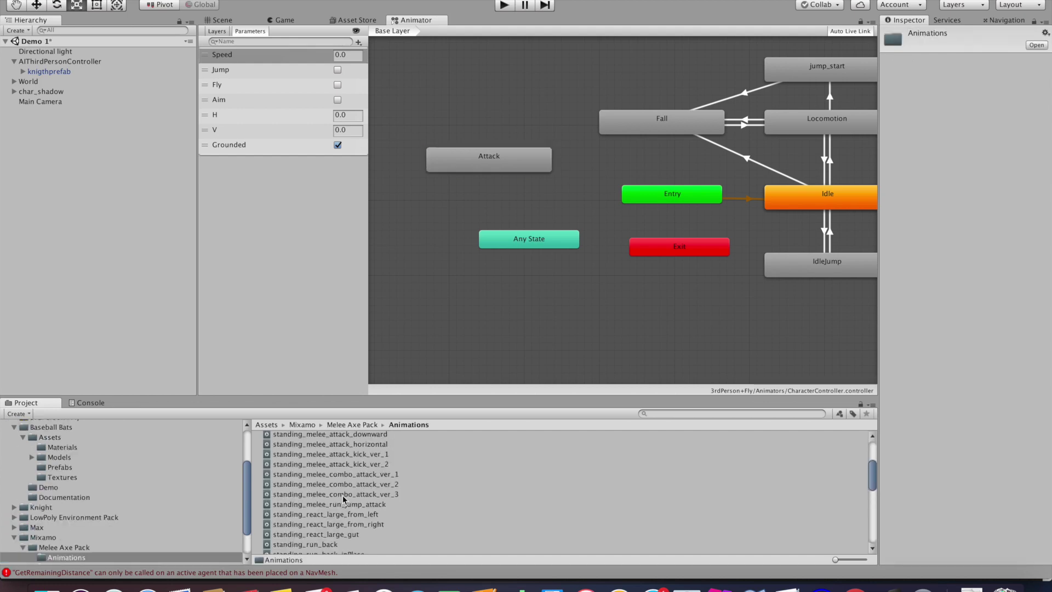
{"action": "left_click", "coordinate": [367, 446]}
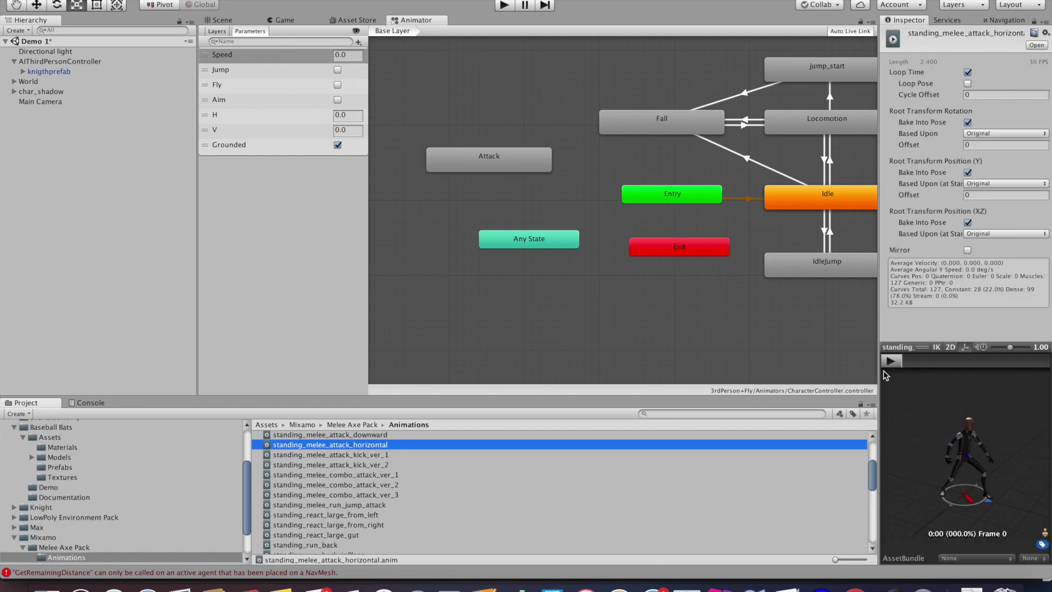
{"action": "left_click", "coordinate": [757, 380]}
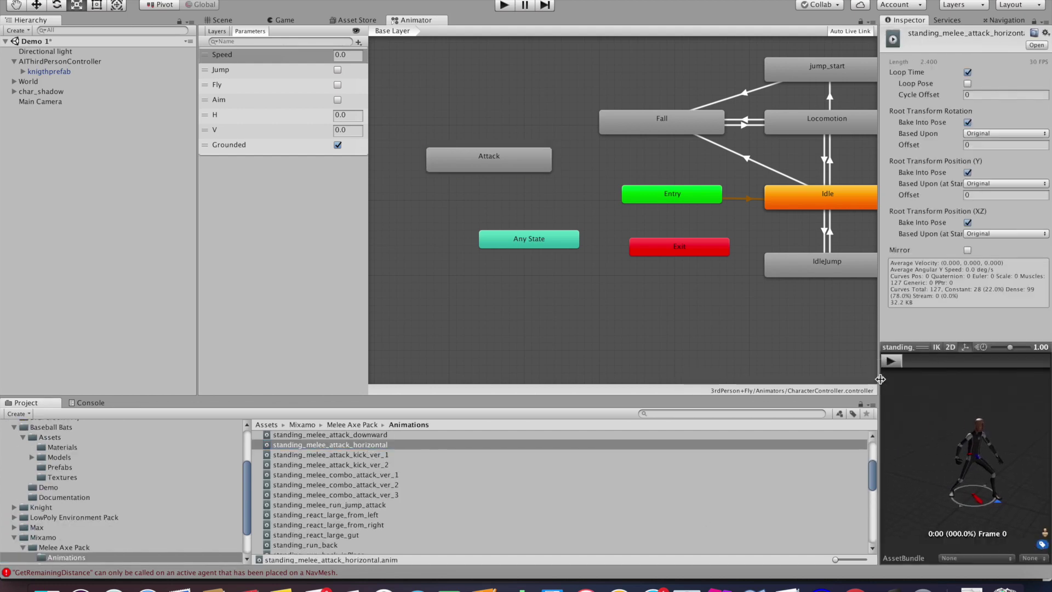
{"action": "left_click_drag", "start_coordinate": [880, 381], "coordinate": [672, 387]}
{"action": "left_click", "coordinate": [686, 362]}
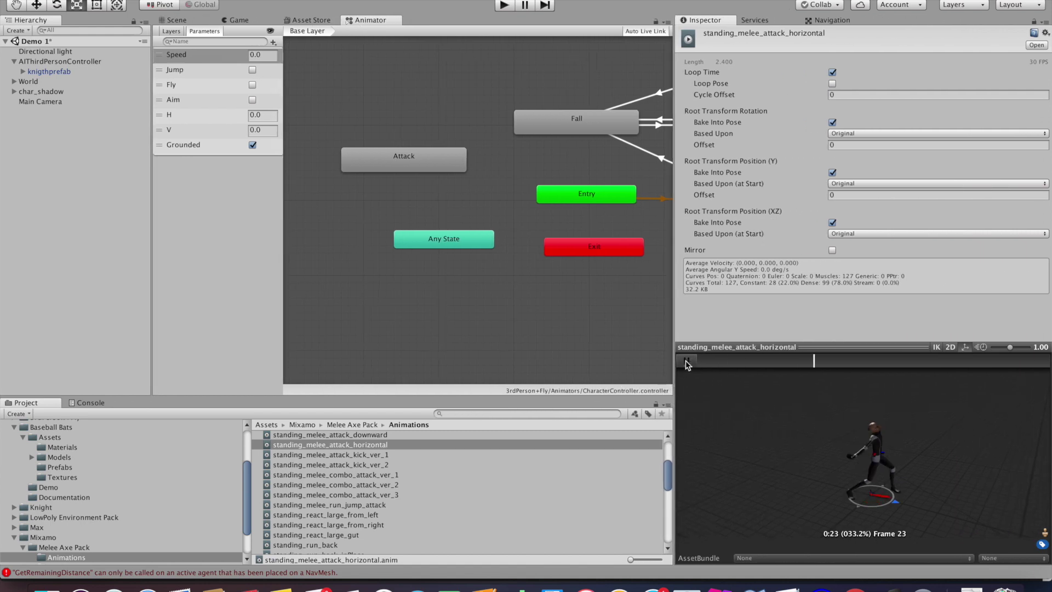
Assign the standing_melee_attack_horizontal clip as the Attack state's motion and widen the animator graph area again
{"action": "left_click", "coordinate": [404, 159]}
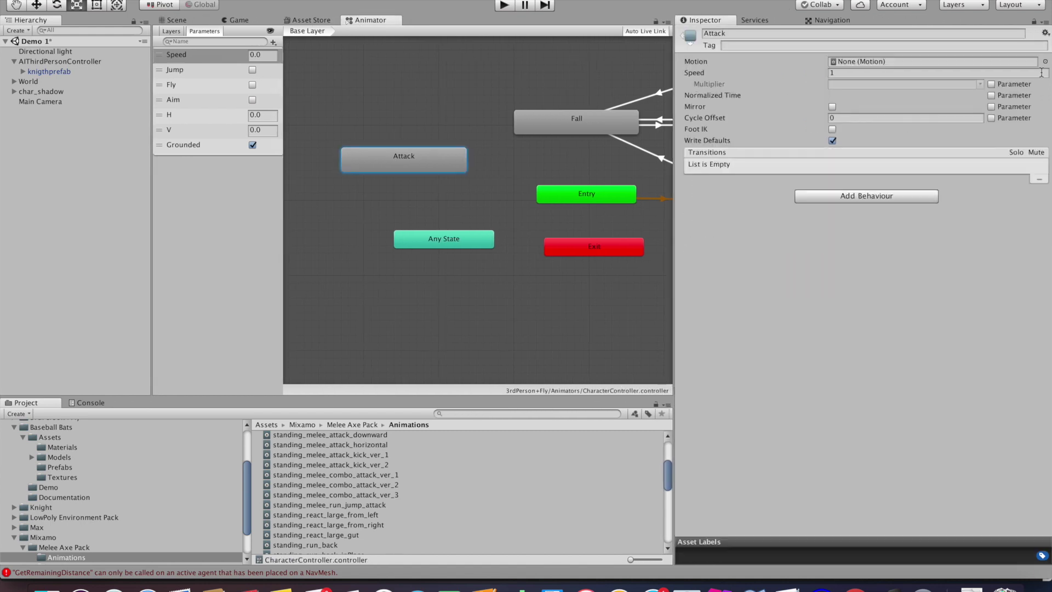
{"action": "left_click", "coordinate": [1046, 62]}
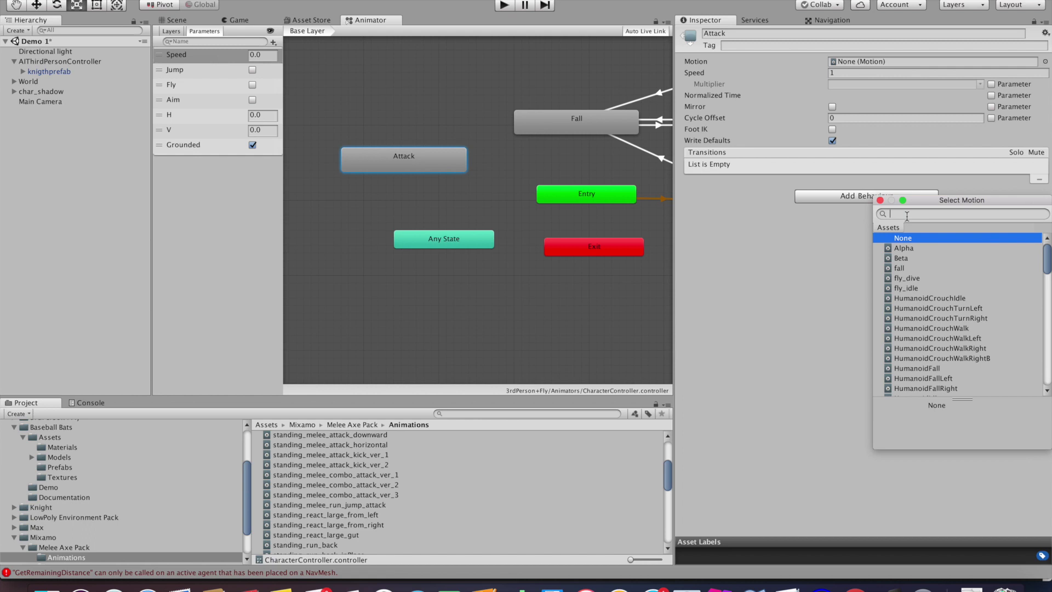
{"action": "type", "text": "hor"}
{"action": "key", "text": "Down"}
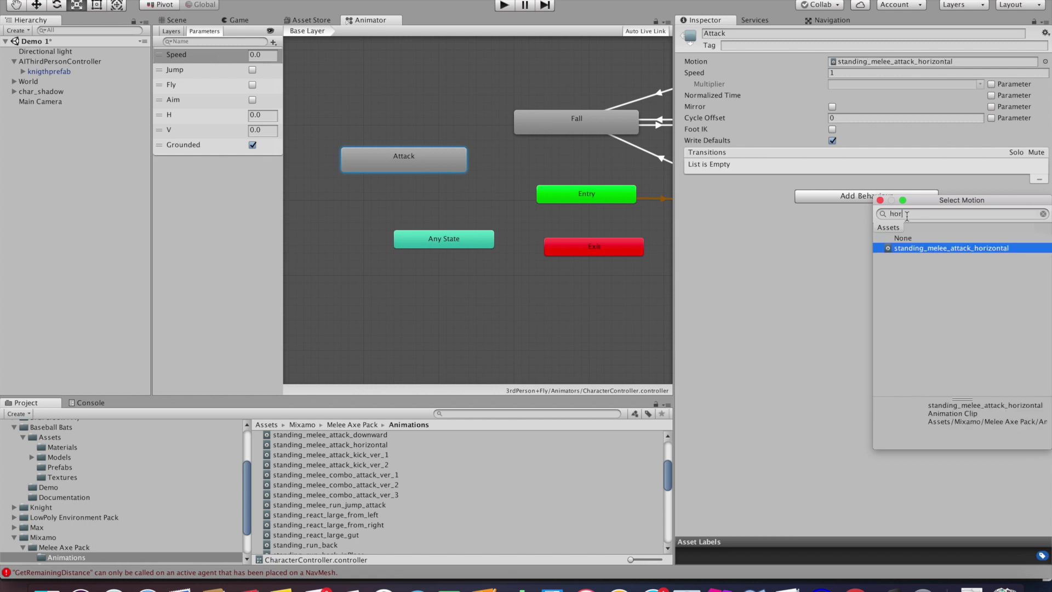
{"action": "key", "text": "Return"}
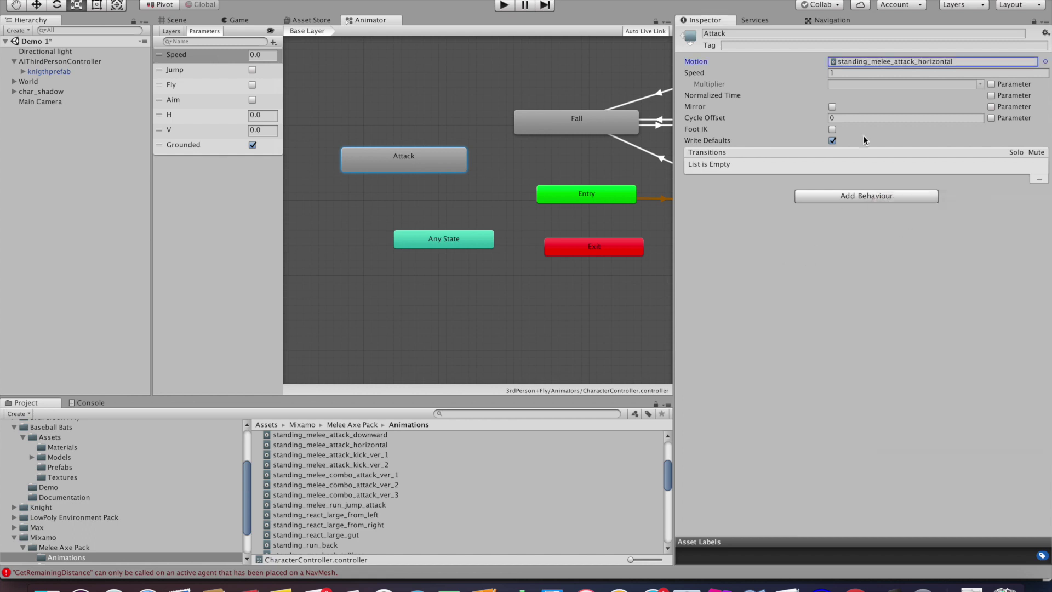
{"action": "left_click_drag", "start_coordinate": [674, 122], "coordinate": [766, 122]}
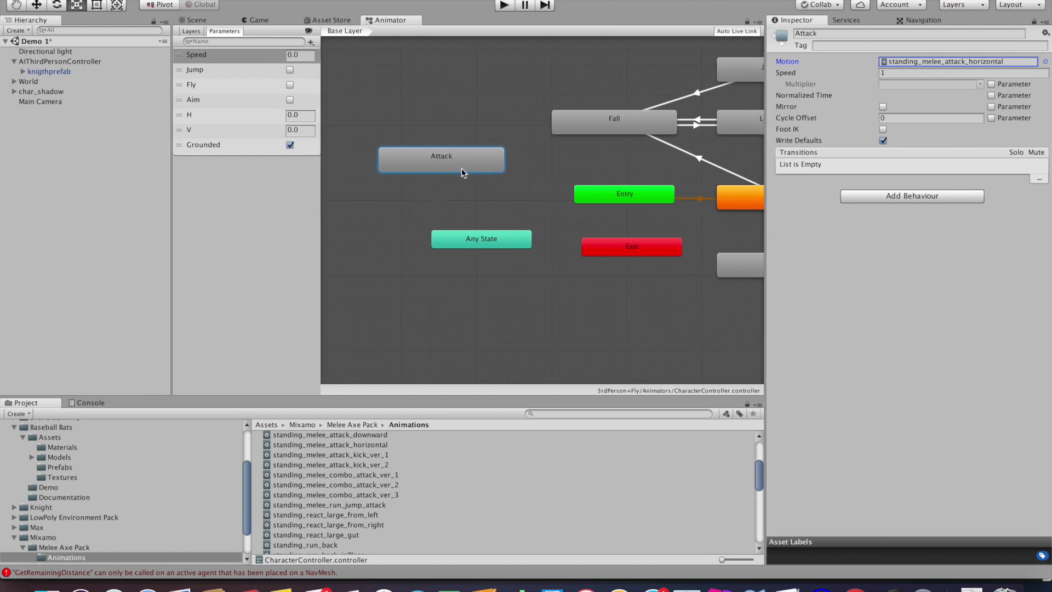
Create a transition from Any State to the Attack state
{"action": "left_click_drag", "start_coordinate": [484, 239], "coordinate": [492, 240]}
{"action": "right_click", "coordinate": [492, 239]}
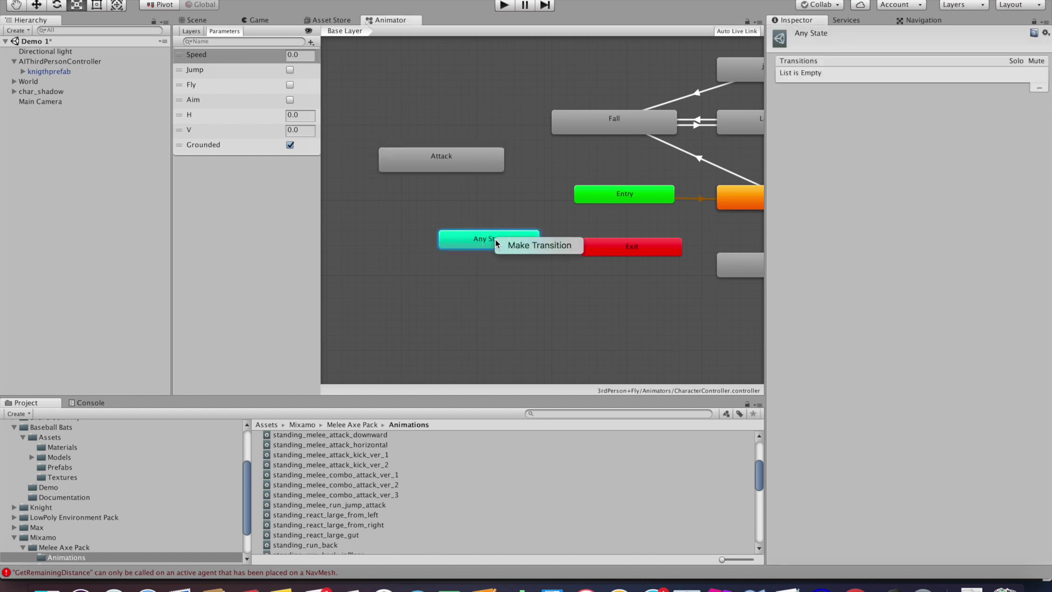
{"action": "left_click", "coordinate": [502, 245]}
{"action": "left_click", "coordinate": [449, 170]}
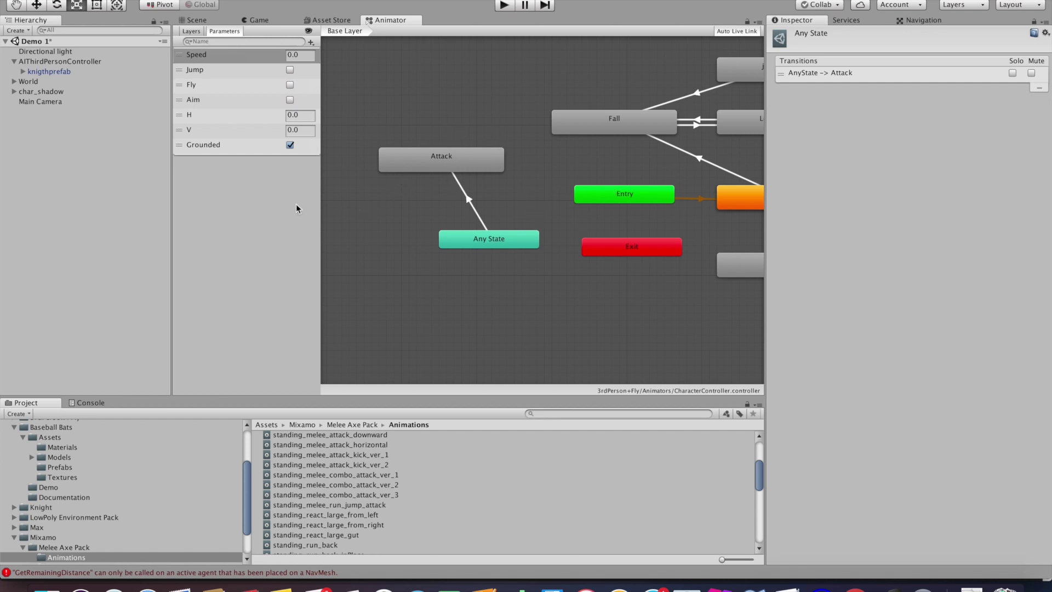
Add a trigger parameter named attack to the animator controller
{"action": "left_click", "coordinate": [311, 42]}
{"action": "left_click", "coordinate": [329, 85]}
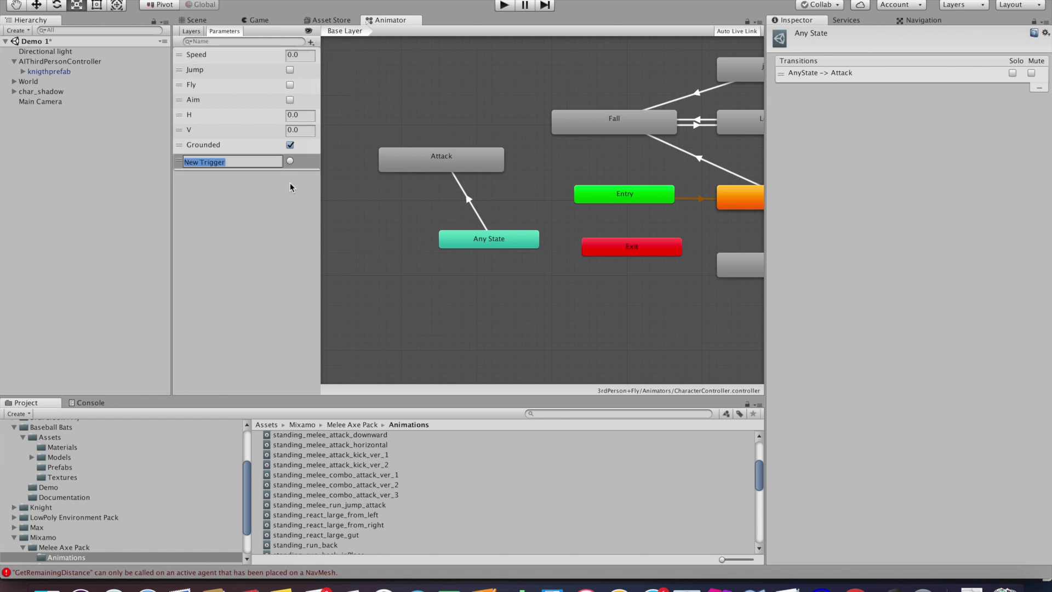
{"action": "type", "text": "attack"}
{"action": "key", "text": "Return"}
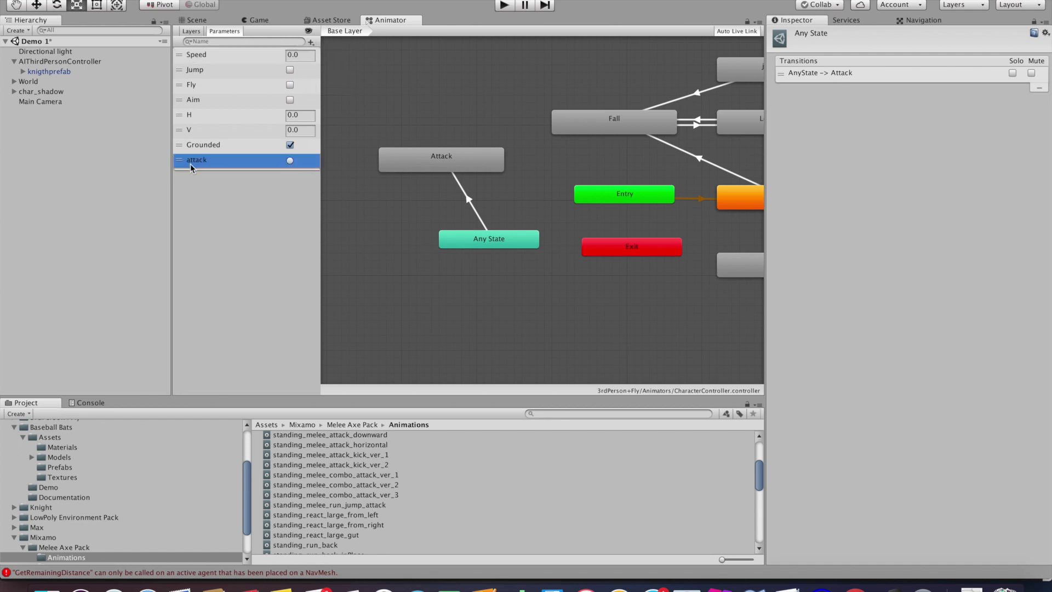
Add a condition using the attack trigger to the Any State to Attack transition
{"action": "left_click", "coordinate": [468, 200]}
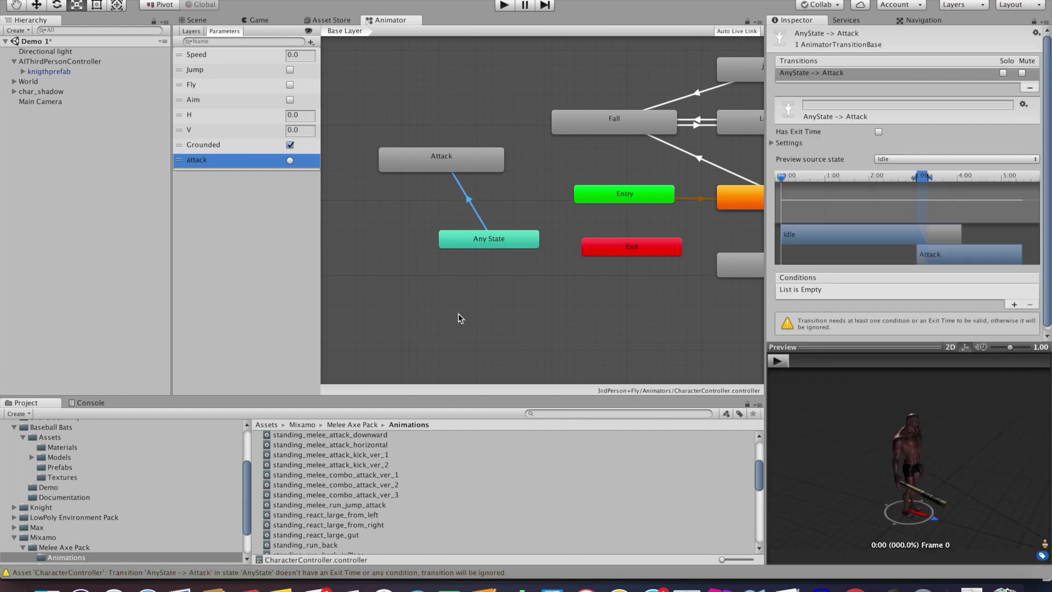
{"action": "left_click", "coordinate": [1016, 304]}
{"action": "left_click", "coordinate": [912, 292]}
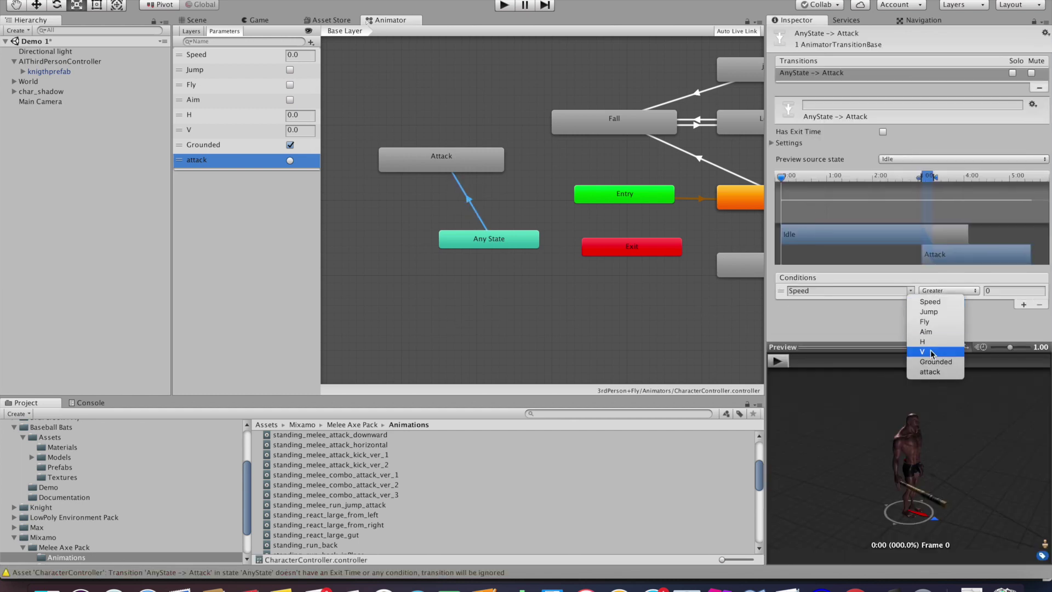
{"action": "left_click", "coordinate": [934, 373]}
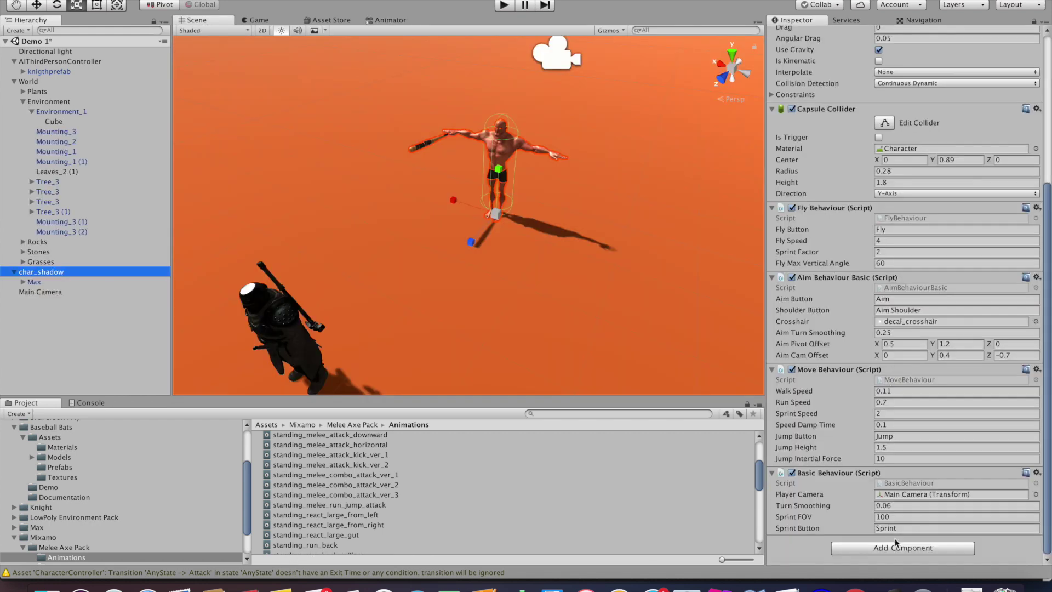
Create a new C# script component named weaponEnabler on char_shadow
{"action": "left_click", "coordinate": [874, 546]}
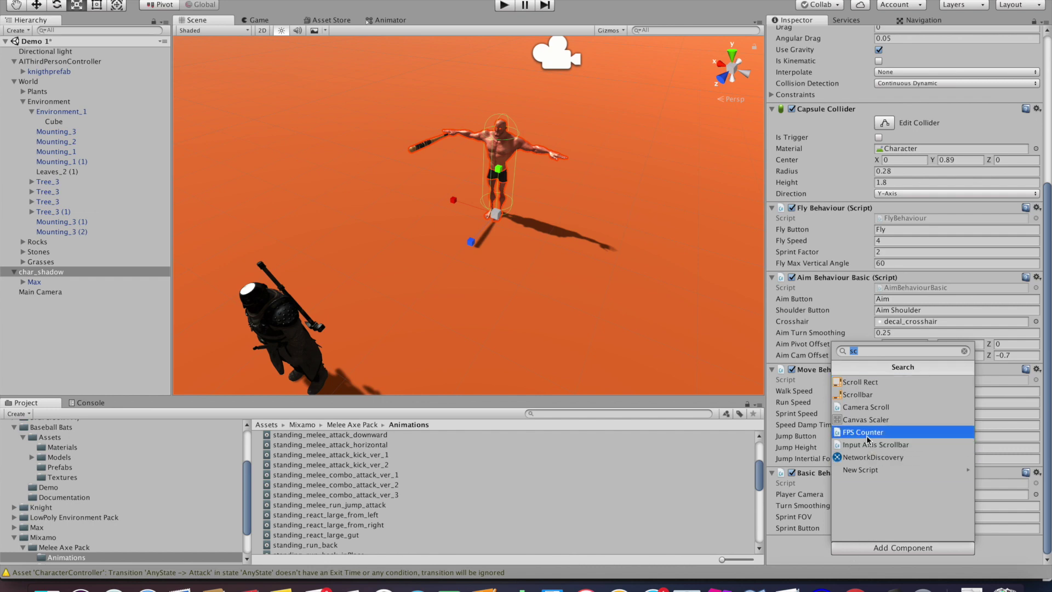
{"action": "type", "text": "creat"}
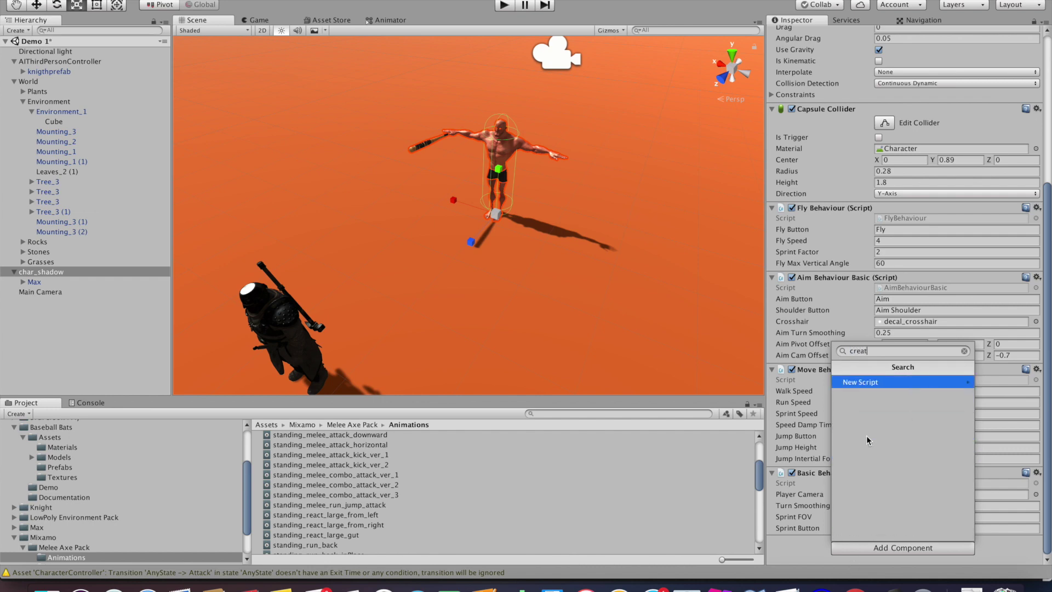
{"action": "key", "text": "Return"}
{"action": "type", "text": "W"}
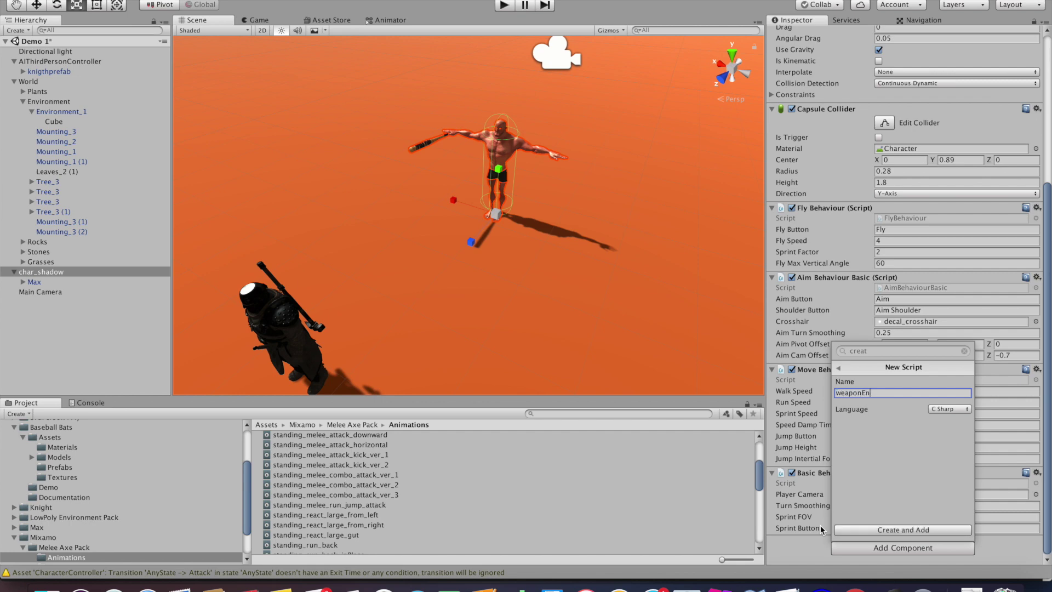
{"action": "type", "text": "eaponEnabler"}
{"action": "left_click", "coordinate": [902, 530]}
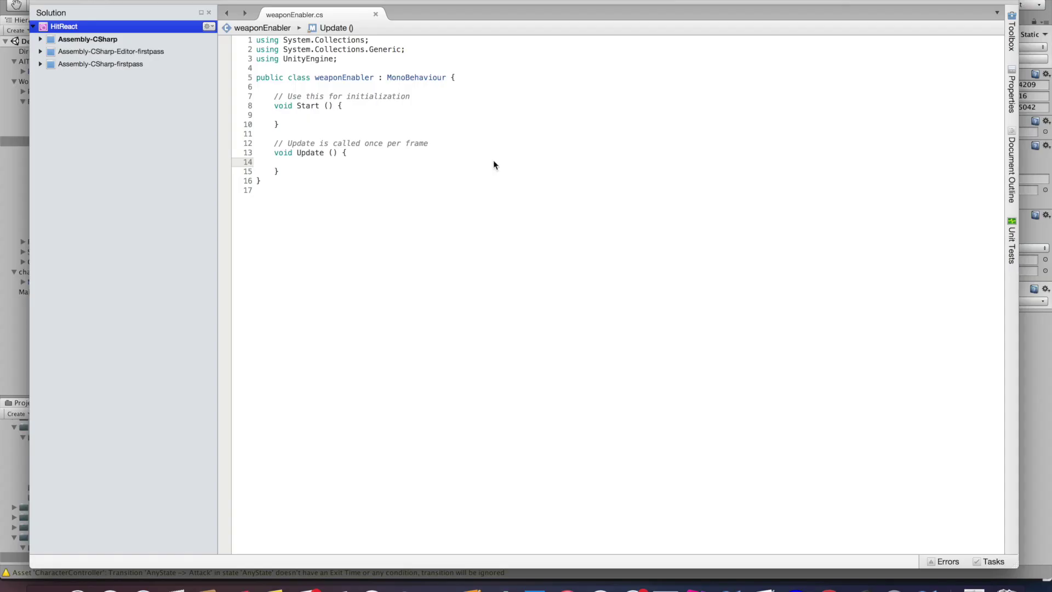
In weaponEnabler.cs, add an if (Input.GetMouseButtonDown (0)) block with an empty body to the Update method
{"action": "type", "text": "In"}
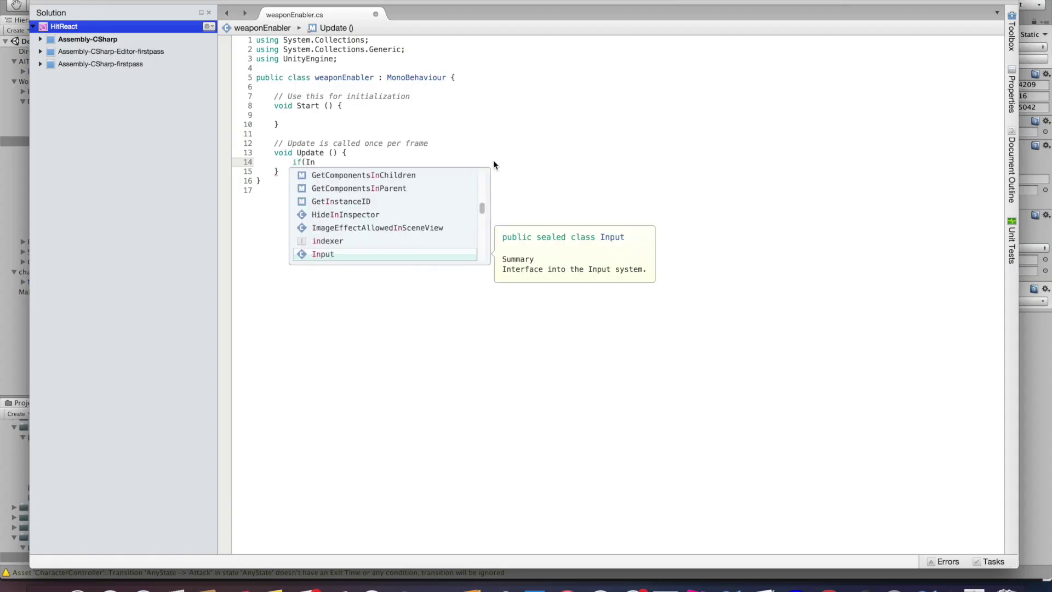
{"action": "type", "text": "put."}
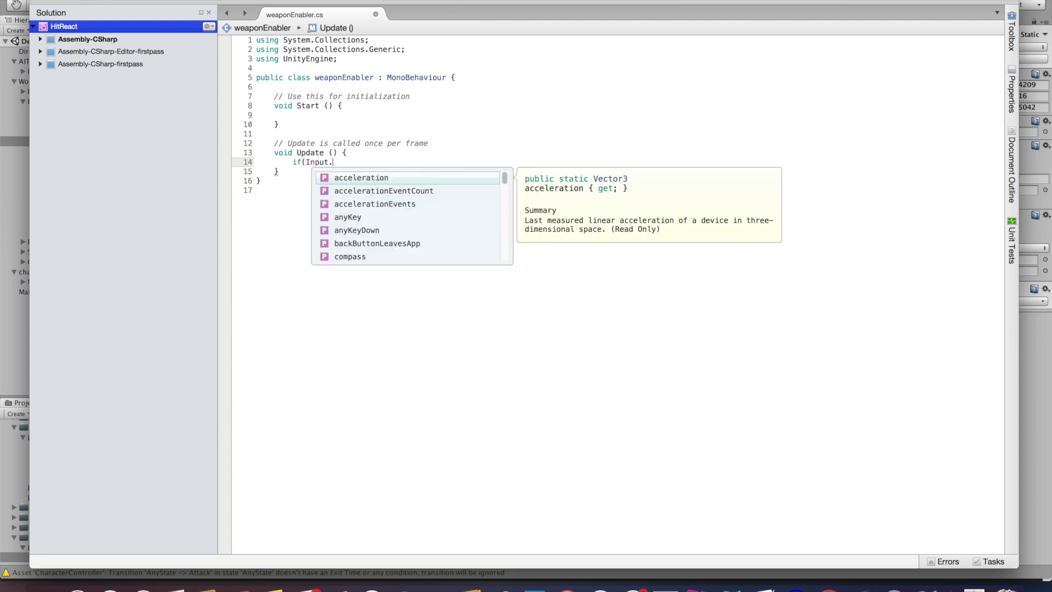
{"action": "type", "text": "GetMou"}
{"action": "key", "text": "Return"}
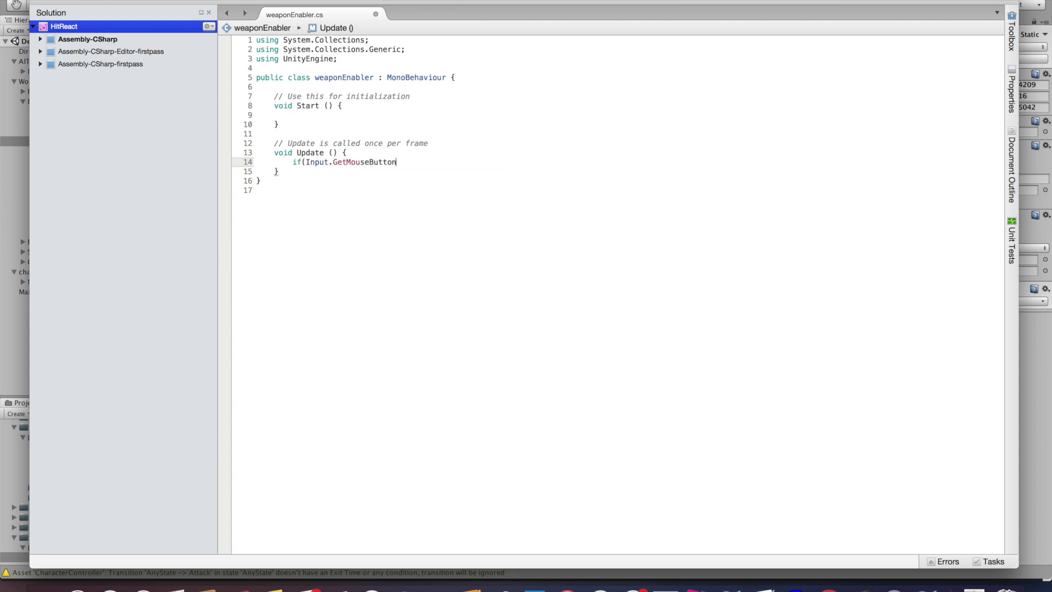
{"action": "type", "text": "Down (0)) {"}
{"action": "key", "text": "Return"}
{"action": "type", "text": "}"}
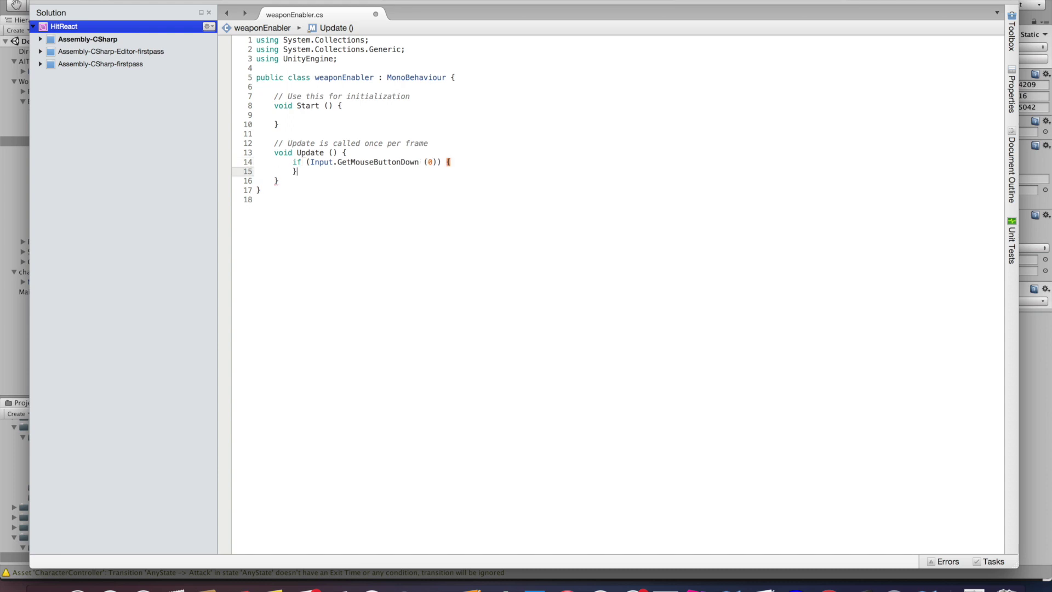
{"action": "key", "text": "Return"}
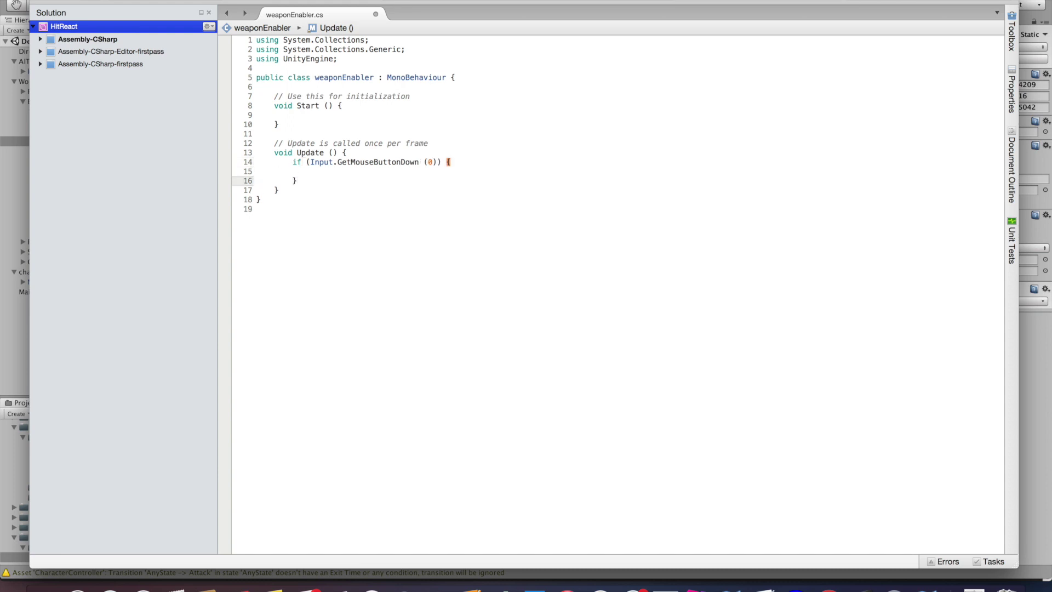
Call m_animator.SetTrigger ("attack"); inside the mouse-button if block
{"action": "key", "text": "Up"}
{"action": "type", "text": "m_animator."}
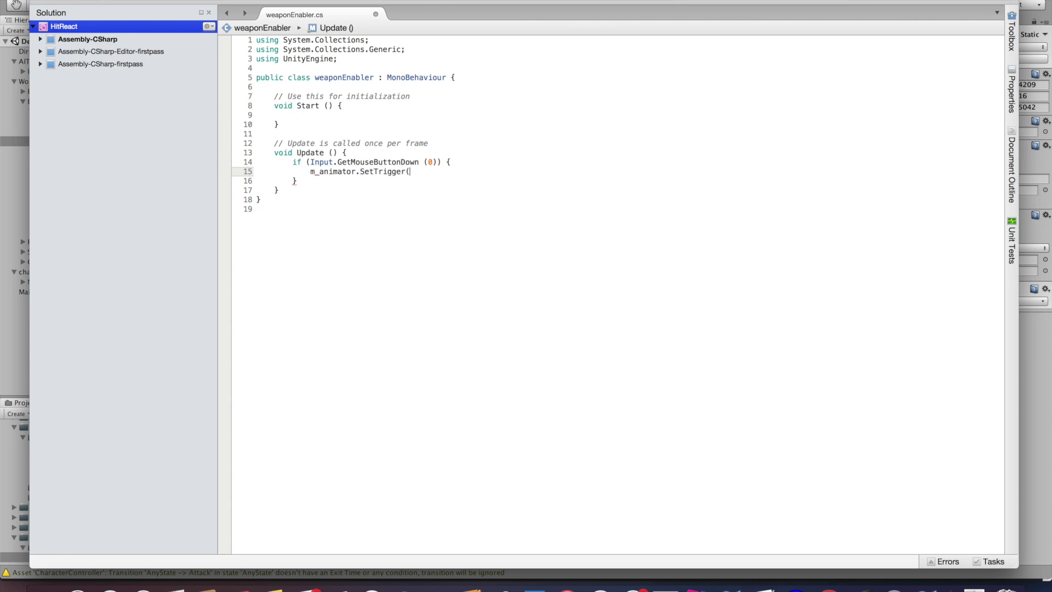
{"action": "type", "text": "SetTrigger('attack"}
{"action": "type", "text": ";"}
Declare the field private Animator m_animator; at the start of the weaponEnabler class
{"action": "left_click", "coordinate": [338, 85]}
{"action": "key", "text": "Return"}
{"action": "key", "text": "Return"}
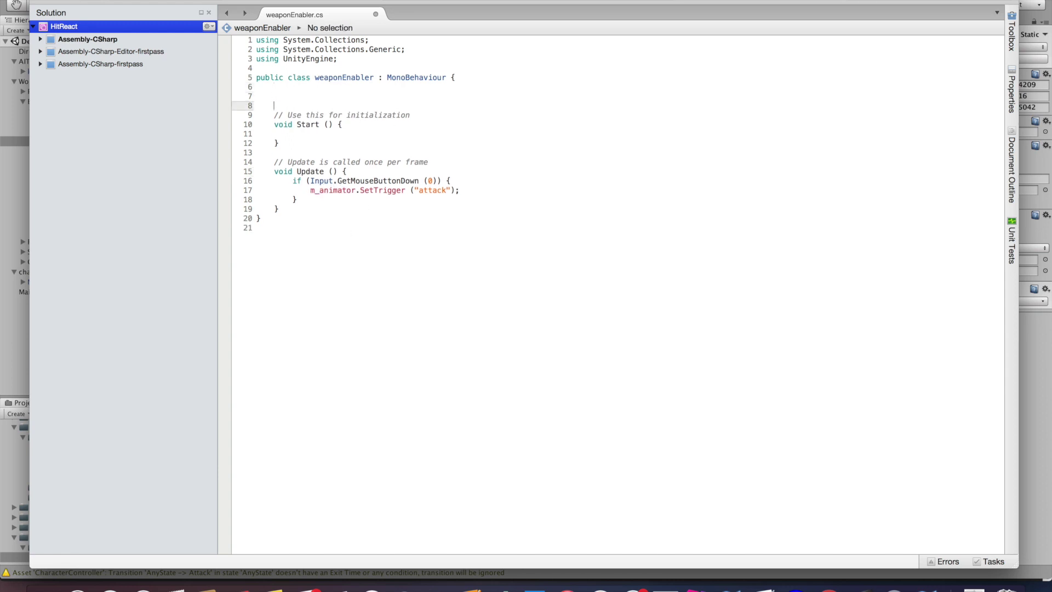
{"action": "key", "text": "Up"}
{"action": "type", "text": "private Animator m_animator;"}
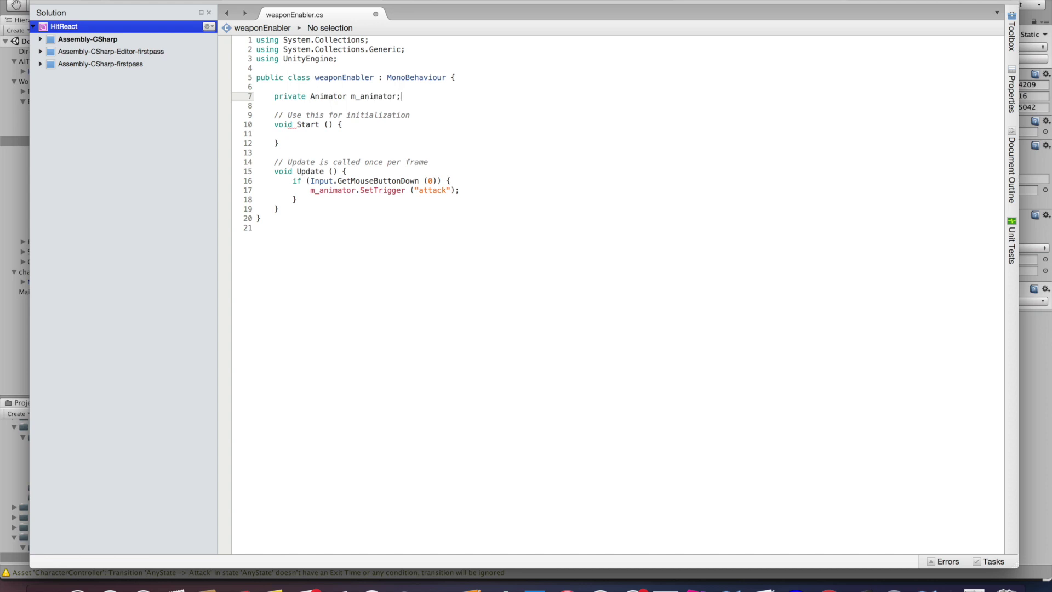
In the Start method, assign m_animator = GetComponent<Animator> ();
{"action": "left_click", "coordinate": [370, 125]}
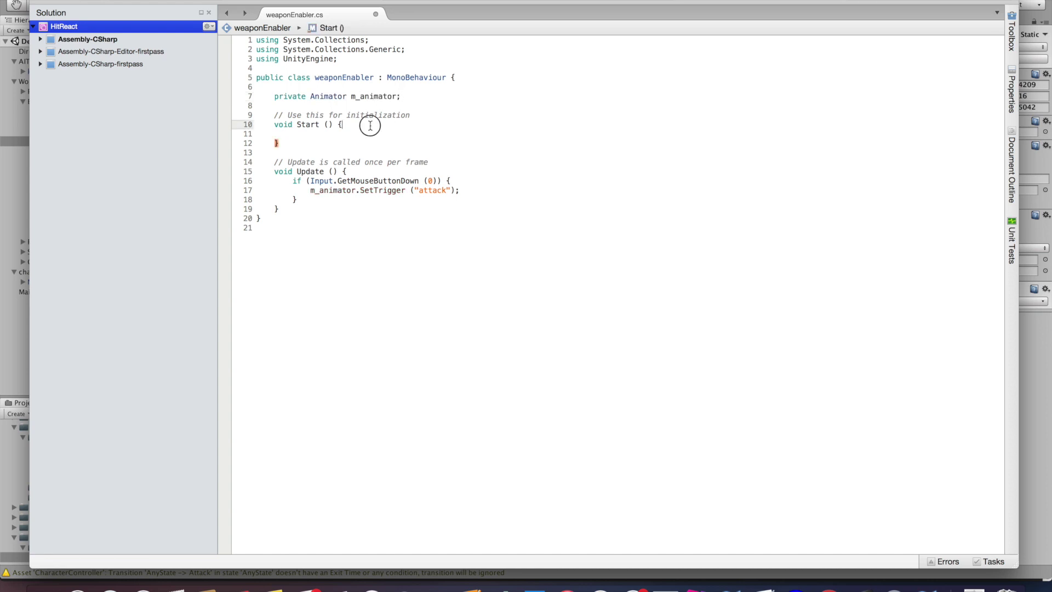
{"action": "double_click", "coordinate": [365, 97]}
{"action": "left_click", "coordinate": [323, 136]}
{"action": "type", "text": "m_animator"}
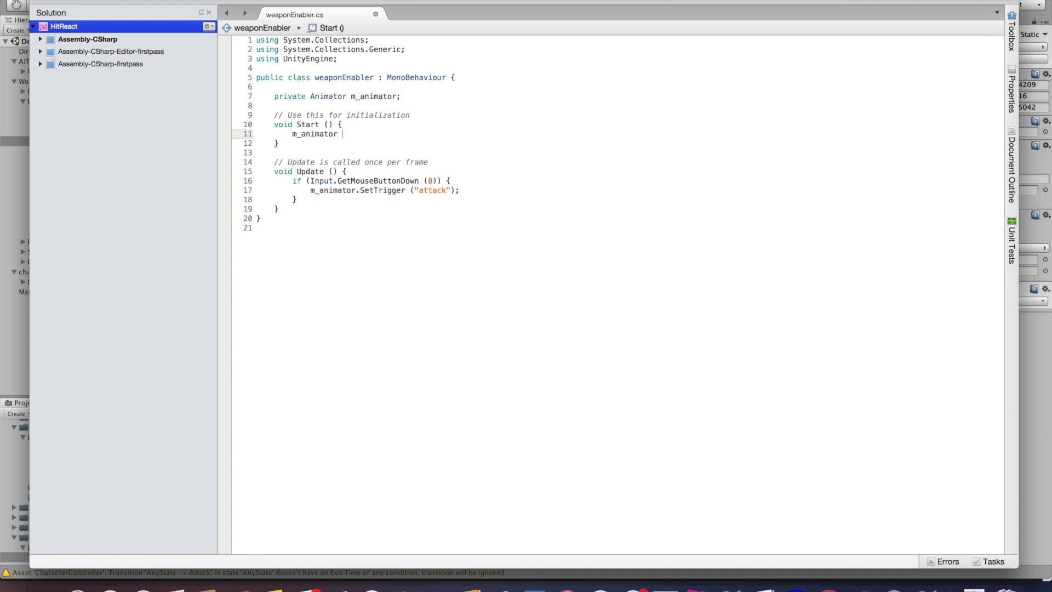
{"action": "type", "text": " = GetComponent<"}
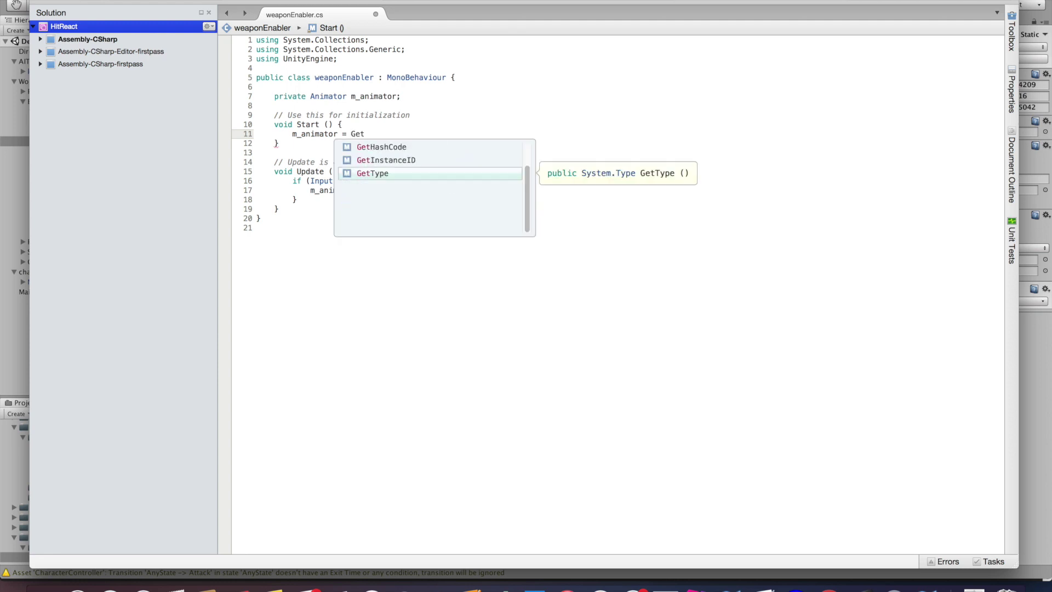
{"action": "type", "text": "Animator"}
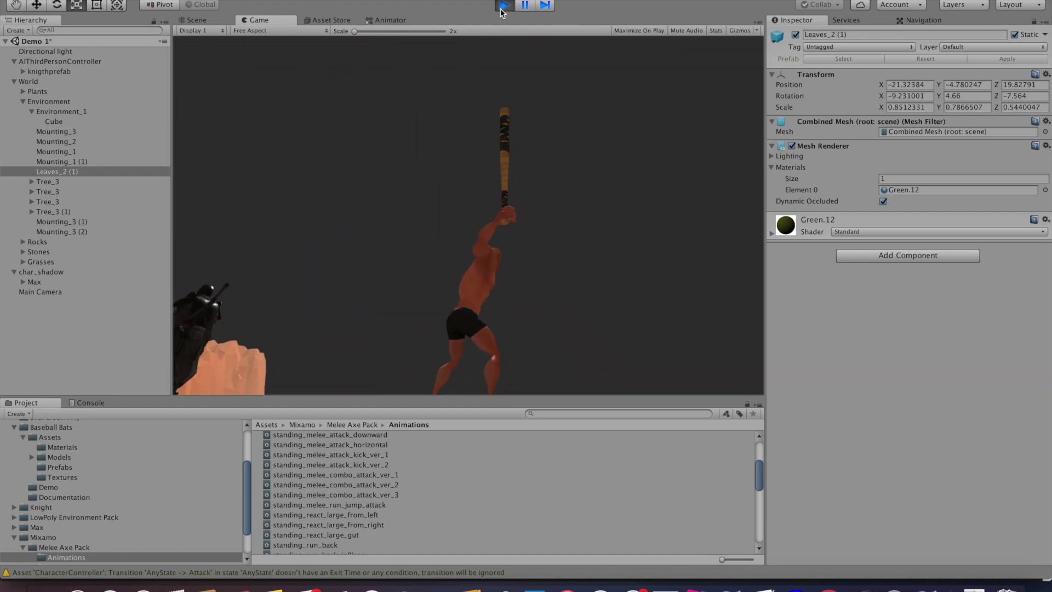
Stop the running game and add a transition from the Attack state to the Idle state in the character's animator controller
{"action": "left_click", "coordinate": [504, 5]}
{"action": "left_click", "coordinate": [385, 20]}
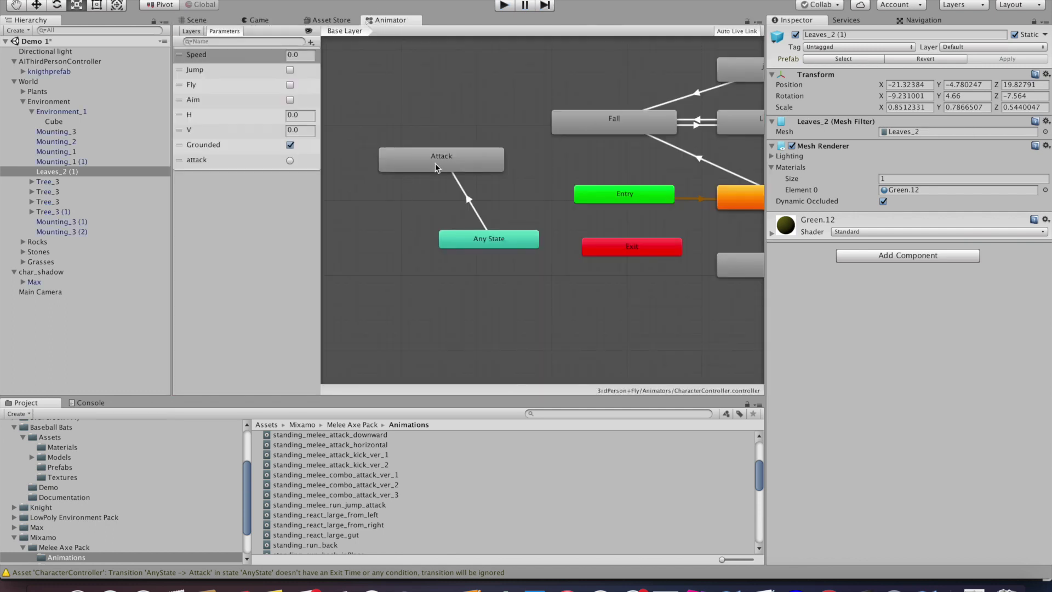
{"action": "middle_click_drag", "start_coordinate": [616, 162], "coordinate": [547, 168]}
{"action": "right_click", "coordinate": [420, 172]}
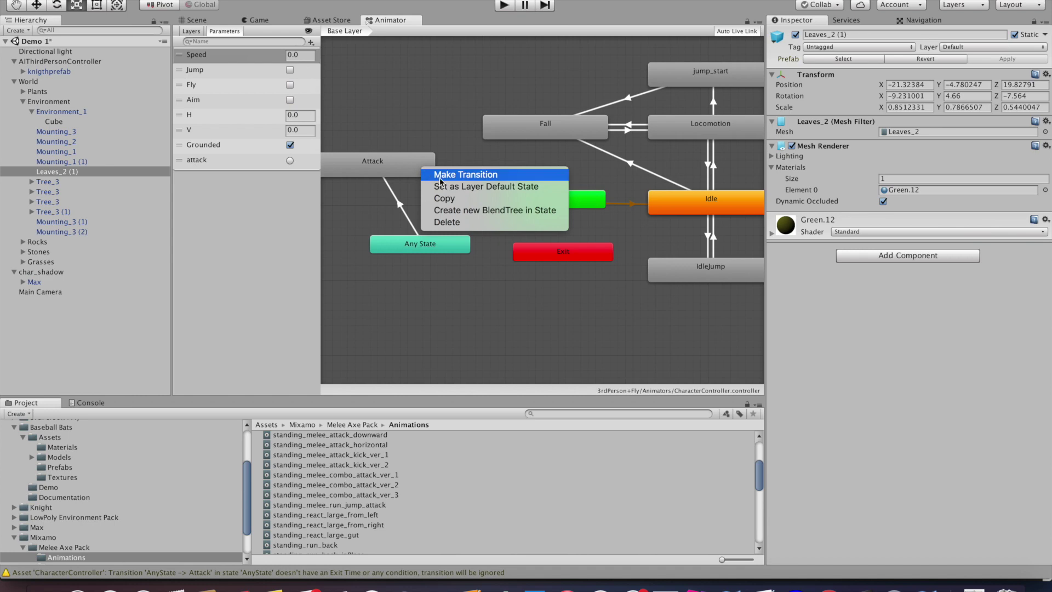
{"action": "left_click", "coordinate": [444, 171]}
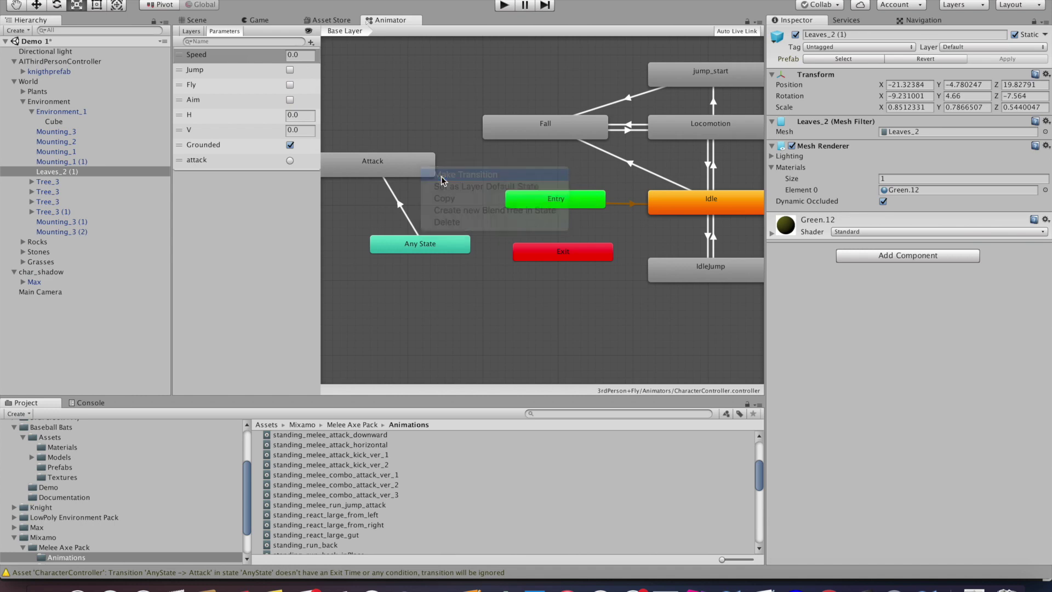
{"action": "left_click", "coordinate": [660, 196]}
Play-test the game by running toward the knight and triggering bat attacks, and end play mode
{"action": "key", "text": "super+p"}
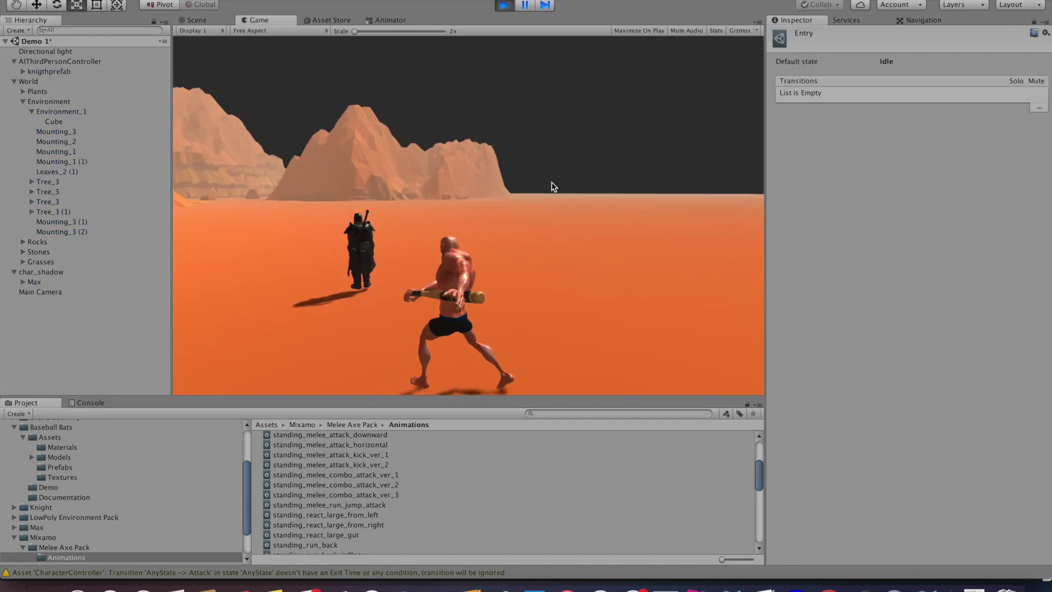
{"action": "key", "text": "w"}
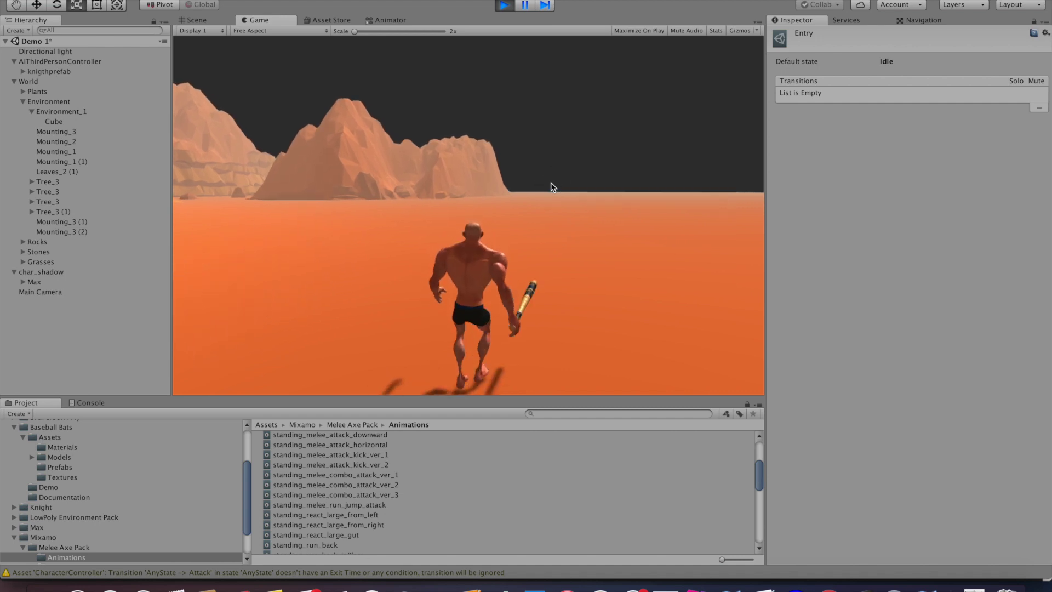
{"action": "left_click", "coordinate": [552, 183]}
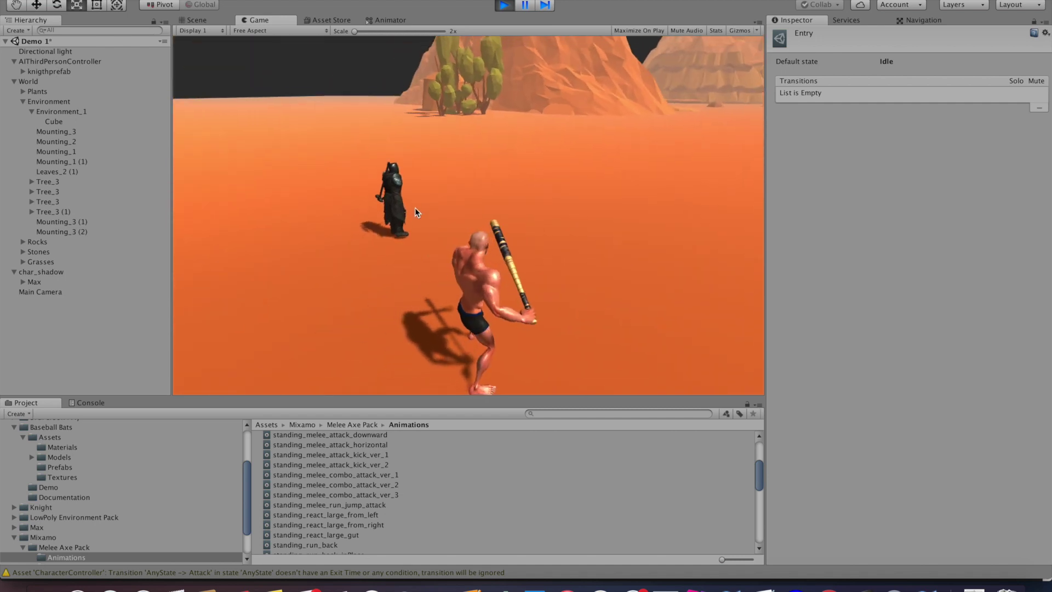
{"action": "key", "text": "w"}
{"action": "left_click", "coordinate": [308, 216]}
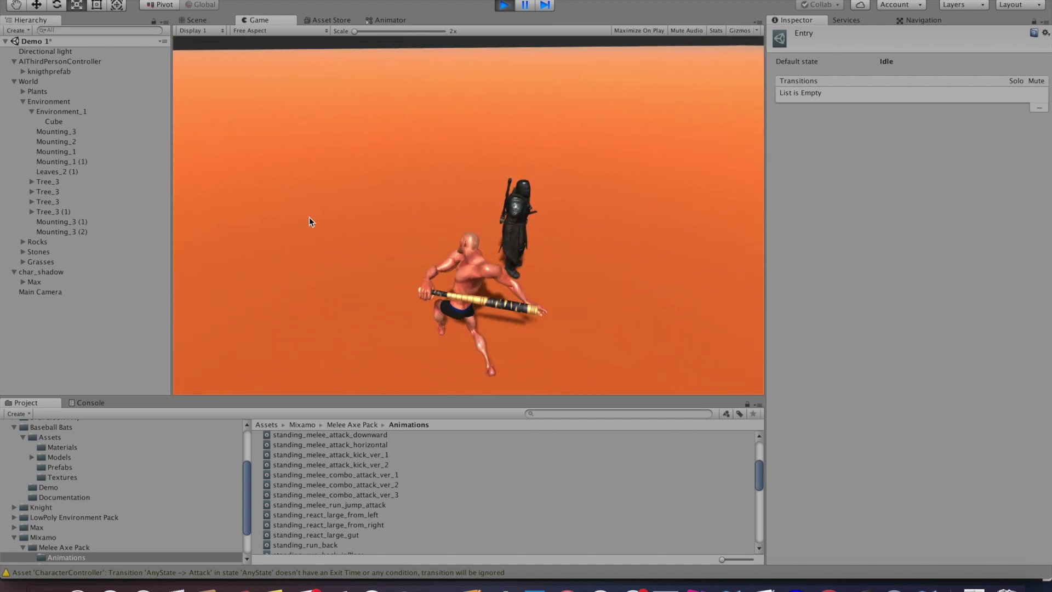
{"action": "key", "text": "w"}
{"action": "key", "text": "super+p"}
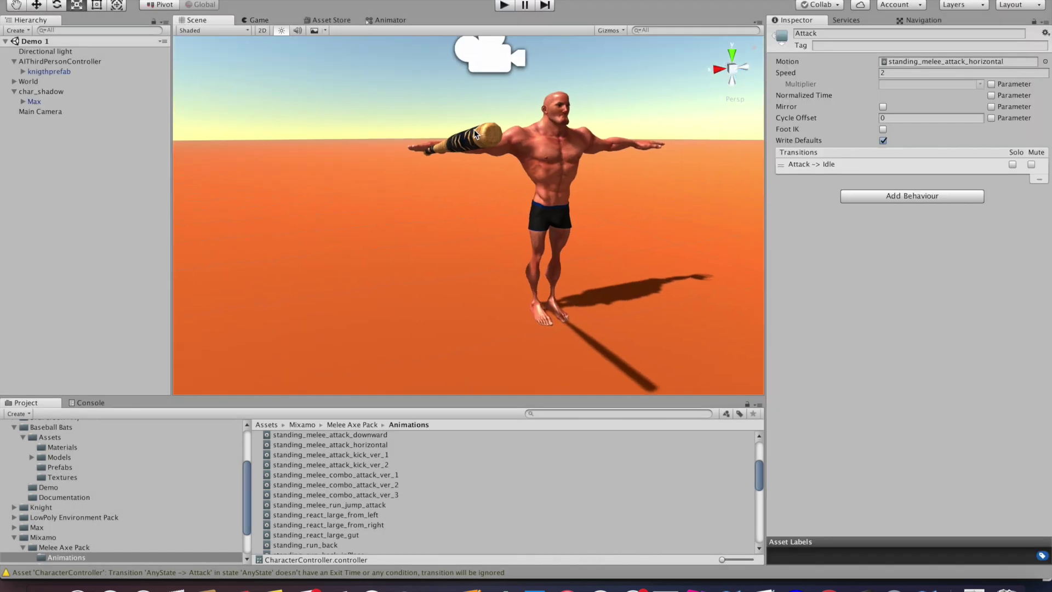
Add a Box Collider component to the Mob_Baseball_Bat_11 object in the character's hand
{"action": "left_click", "coordinate": [474, 131]}
{"action": "left_click", "coordinate": [897, 247]}
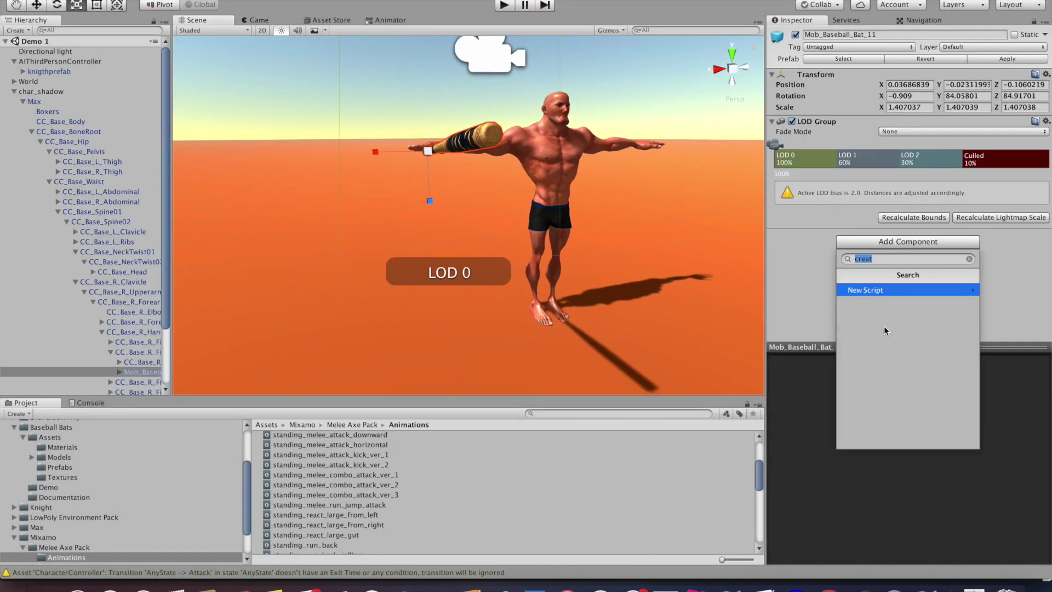
{"action": "key", "text": "BackSpace"}
{"action": "type", "text": "box"}
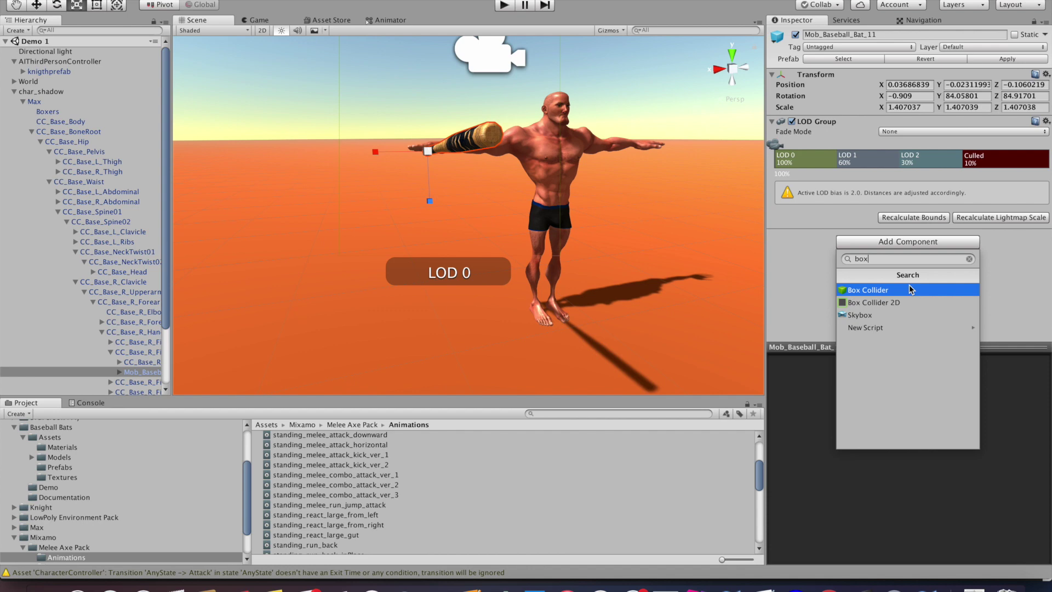
{"action": "key", "text": "Return"}
Edit the bat's box collider bounds to a size of about 0.18 in X and 1.34 in Y
{"action": "scroll", "coordinate": [623, 244], "scroll_direction": "down", "scroll_amount": 5}
{"action": "left_click_drag", "start_coordinate": [613, 258], "coordinate": [742, 265], "text": "alt"}
{"action": "scroll", "coordinate": [742, 265], "scroll_direction": "up", "scroll_amount": 5}
{"action": "scroll", "coordinate": [713, 235], "scroll_direction": "down", "scroll_amount": 3}
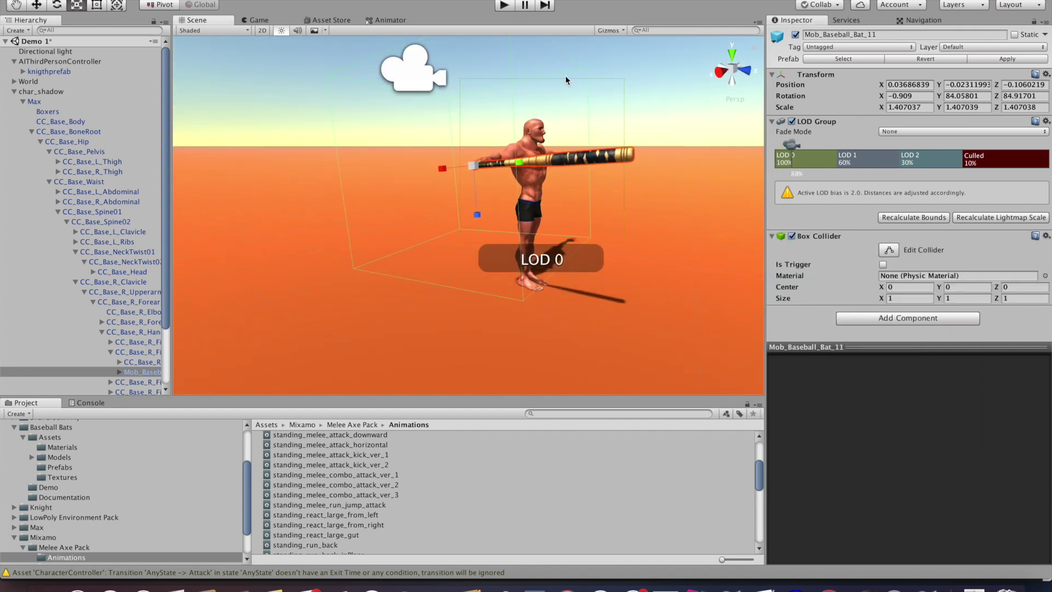
{"action": "left_click", "coordinate": [898, 254]}
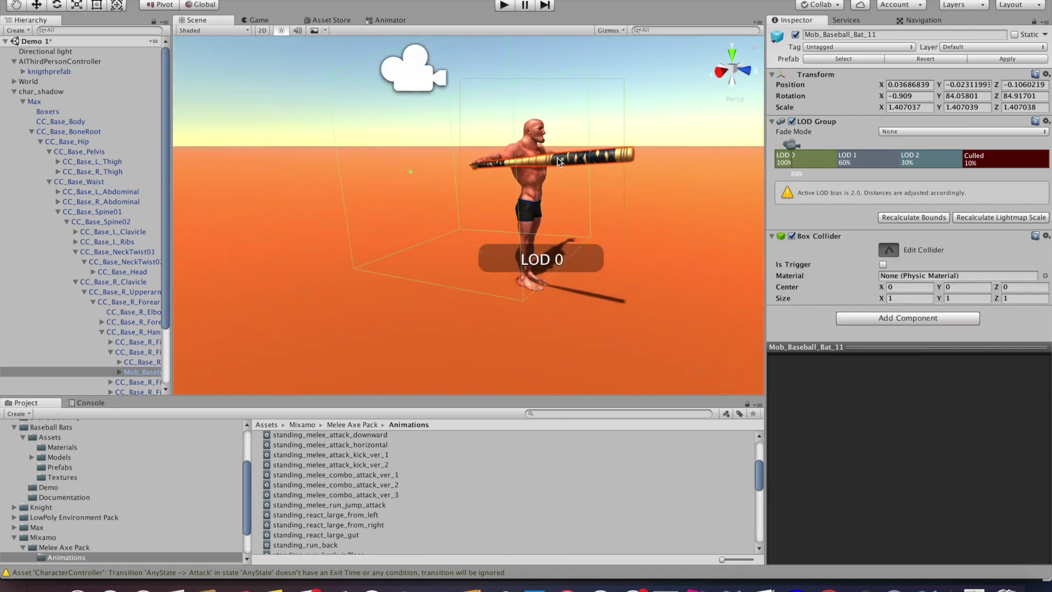
{"action": "scroll", "coordinate": [666, 176], "scroll_direction": "down", "scroll_amount": 5}
{"action": "left_click_drag", "start_coordinate": [666, 176], "coordinate": [614, 207], "text": "alt"}
{"action": "scroll", "coordinate": [691, 202], "scroll_direction": "up", "scroll_amount": 5}
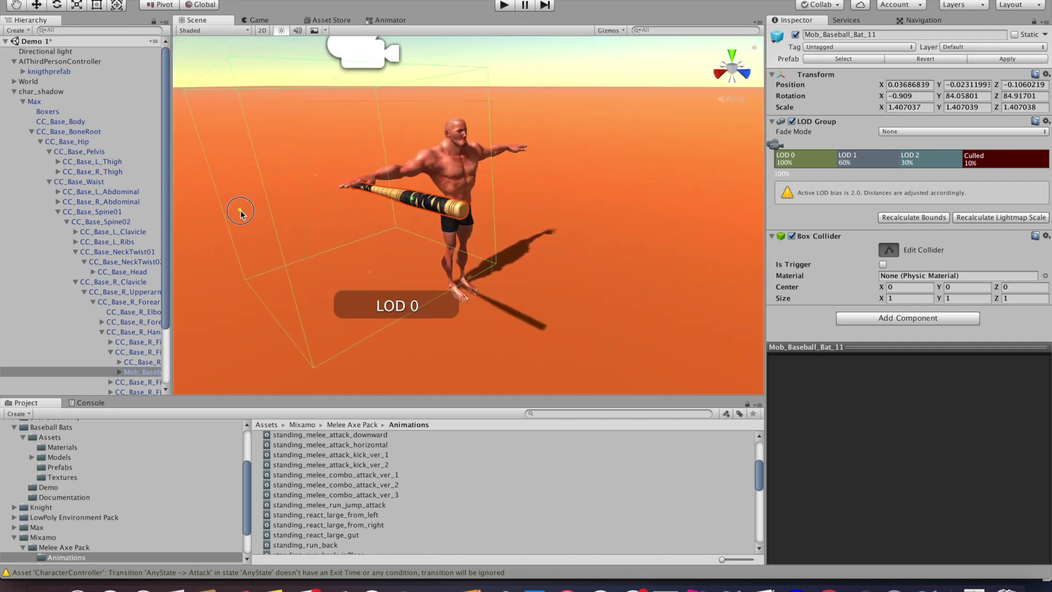
{"action": "left_click_drag", "start_coordinate": [240, 211], "coordinate": [333, 201]}
{"action": "left_click_drag", "start_coordinate": [582, 202], "coordinate": [386, 211], "text": "alt"}
{"action": "left_click_drag", "start_coordinate": [382, 139], "coordinate": [313, 147]}
{"action": "left_click_drag", "start_coordinate": [335, 156], "coordinate": [707, 162], "text": "alt"}
{"action": "left_click_drag", "start_coordinate": [590, 124], "coordinate": [648, 125]}
Shrink the bat's box collider from one side to a Z size of about 0.57
{"action": "key", "text": "w"}
{"action": "mouse_move", "coordinate": [570, 221]}
{"action": "right_mouse_down"}
{"action": "mouse_move", "coordinate": [574, 256]}
{"action": "mouse_move", "coordinate": [590, 131]}
{"action": "mouse_move", "coordinate": [573, 240]}
{"action": "right_mouse_up"}
{"action": "key", "text": "s"}
{"action": "key", "text": "w"}
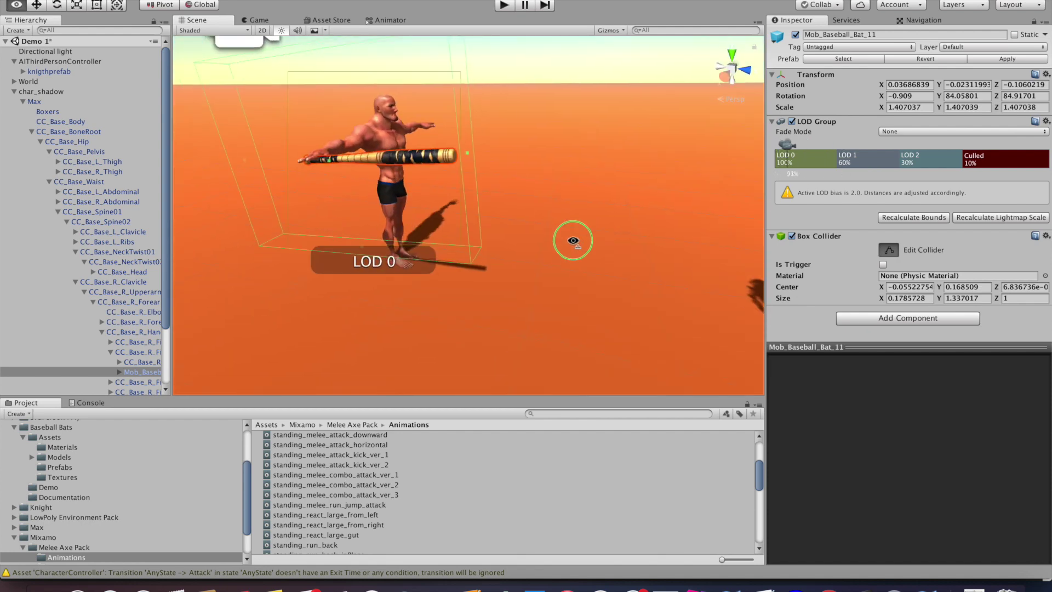
{"action": "left_click_drag", "start_coordinate": [573, 241], "coordinate": [413, 119], "text": "alt"}
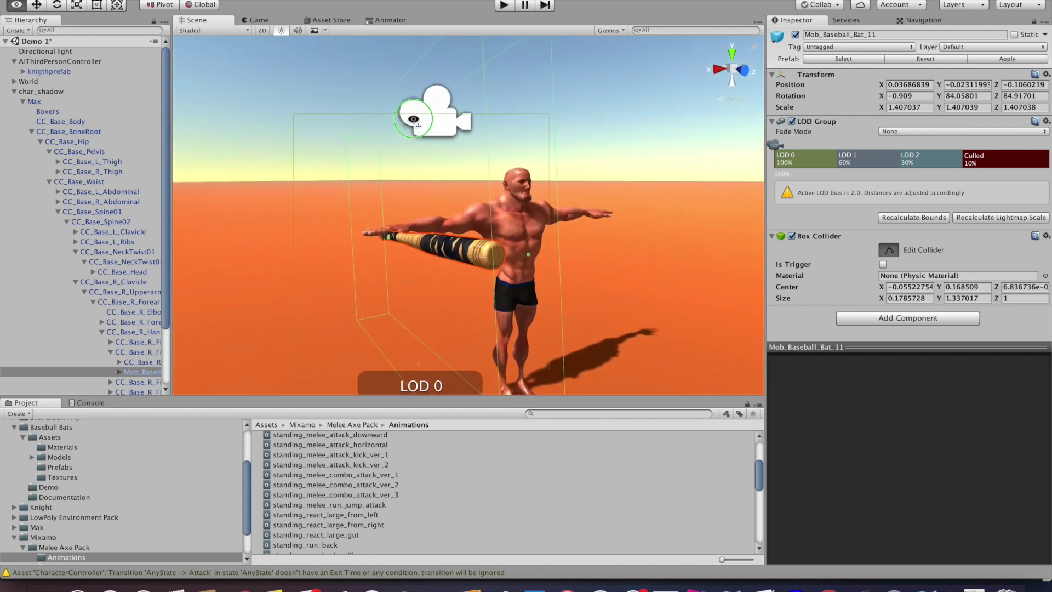
{"action": "right_click_drag", "start_coordinate": [548, 322], "coordinate": [536, 346]}
{"action": "left_click_drag", "start_coordinate": [426, 324], "coordinate": [422, 227]}
{"action": "right_click_drag", "start_coordinate": [482, 284], "coordinate": [606, 314]}
{"action": "key", "text": "a"}
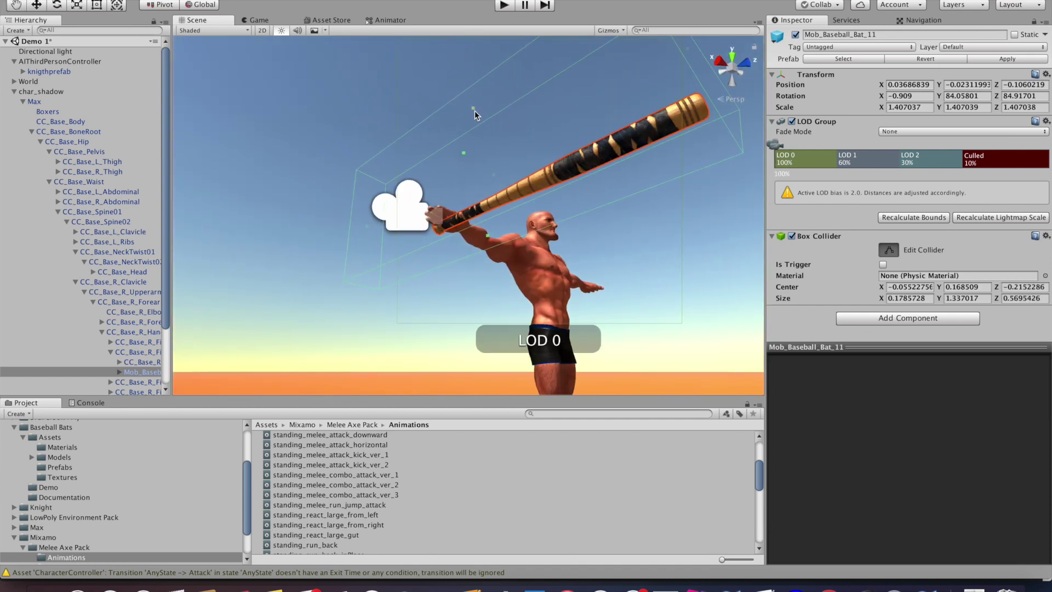
Fit the box collider closely around the bat, with a size of about 0.083 × 0.80 × 0.075
{"action": "left_click_drag", "start_coordinate": [365, 269], "coordinate": [426, 246]}
{"action": "key", "text": "d"}
{"action": "right_click_drag", "start_coordinate": [427, 246], "coordinate": [379, 300]}
{"action": "key", "text": "a"}
{"action": "key", "text": "s"}
{"action": "left_click_drag", "start_coordinate": [429, 225], "coordinate": [410, 224]}
{"action": "key", "text": "a"}
{"action": "right_click_drag", "start_coordinate": [396, 270], "coordinate": [506, 289]}
{"action": "left_click_drag", "start_coordinate": [393, 169], "coordinate": [400, 178]}
{"action": "key", "text": "a"}
{"action": "right_click_drag", "start_coordinate": [411, 214], "coordinate": [548, 248]}
{"action": "left_click_drag", "start_coordinate": [645, 170], "coordinate": [664, 168]}
{"action": "left_click_drag", "start_coordinate": [547, 198], "coordinate": [546, 188]}
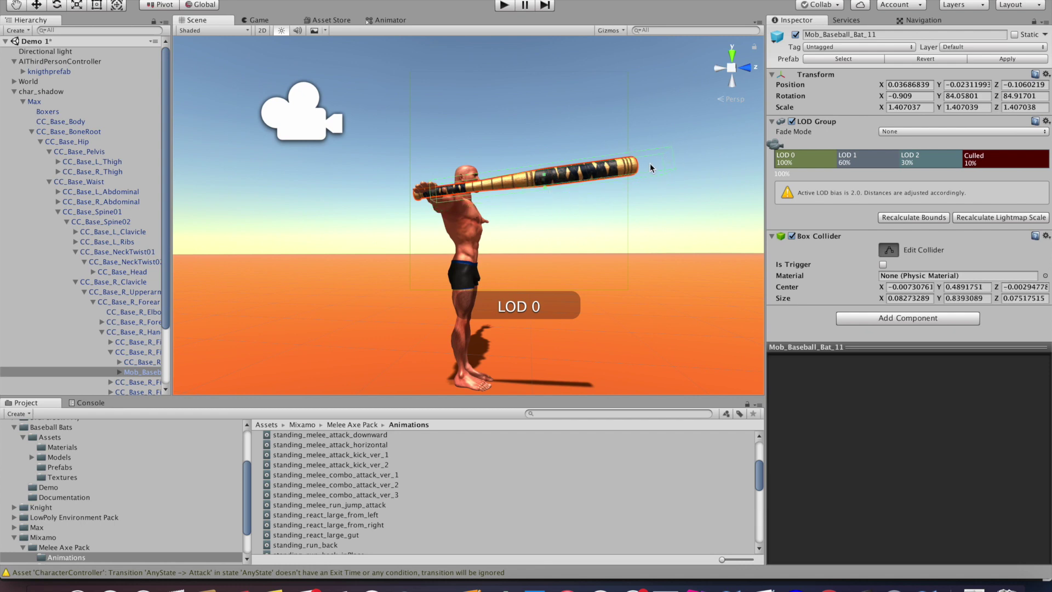
{"action": "left_click_drag", "start_coordinate": [650, 165], "coordinate": [658, 165]}
{"action": "left_click_drag", "start_coordinate": [657, 165], "coordinate": [625, 228], "text": "alt"}
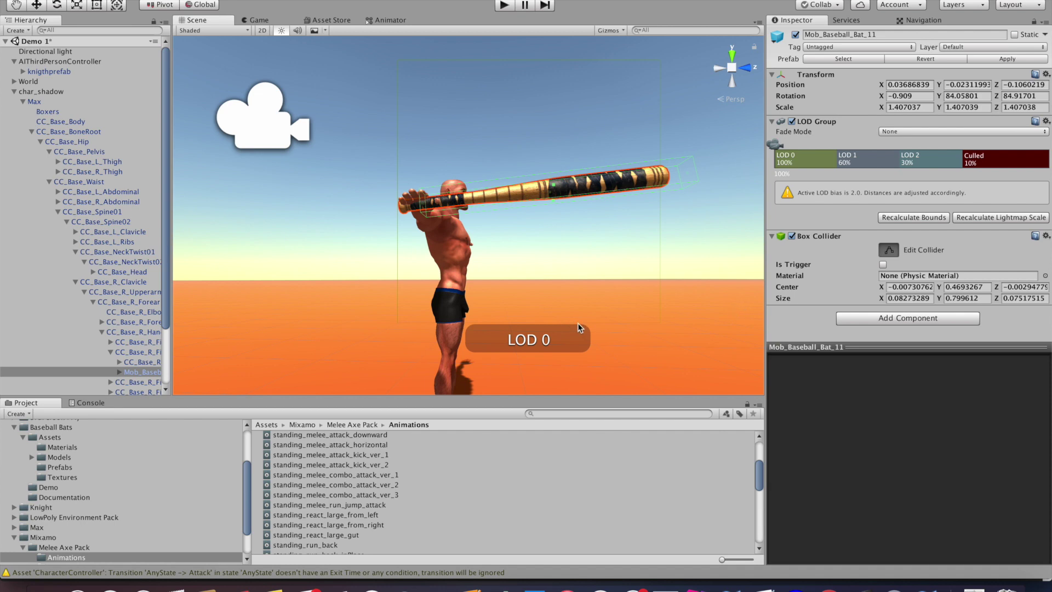
{"action": "scroll", "coordinate": [543, 314], "scroll_direction": "down", "scroll_amount": 1}
Play-test the bat's collider by moving around the knight and attacking, and stop the game
{"action": "left_click", "coordinate": [504, 5]}
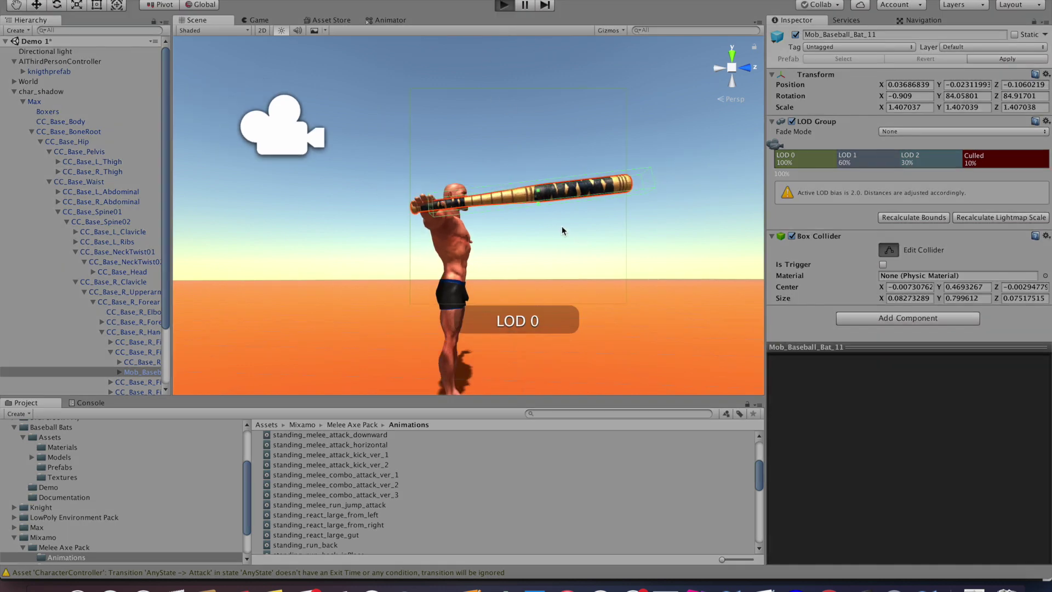
{"action": "key", "text": "w"}
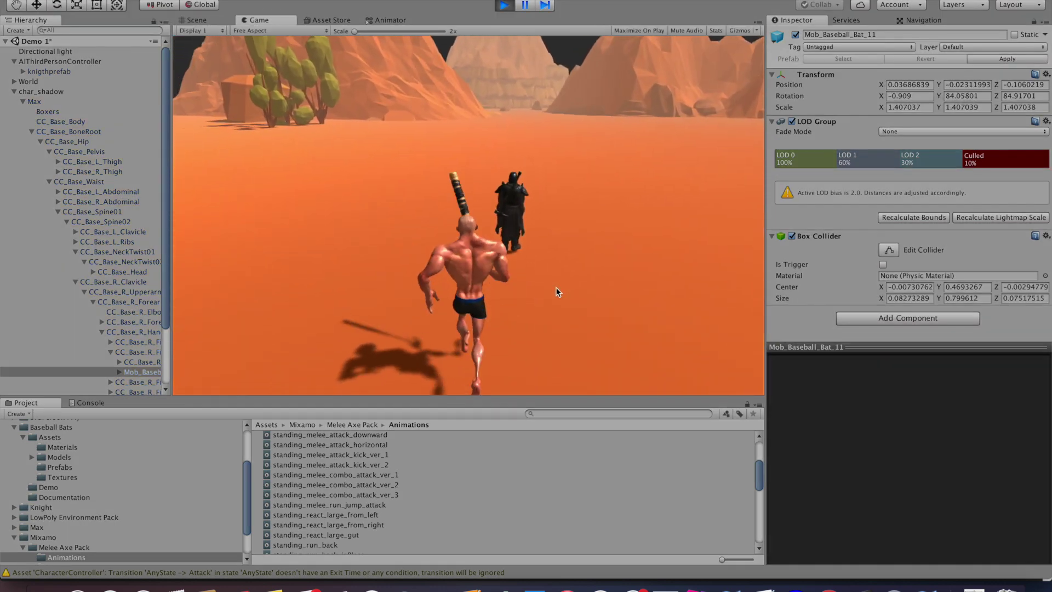
{"action": "left_click", "coordinate": [689, 319]}
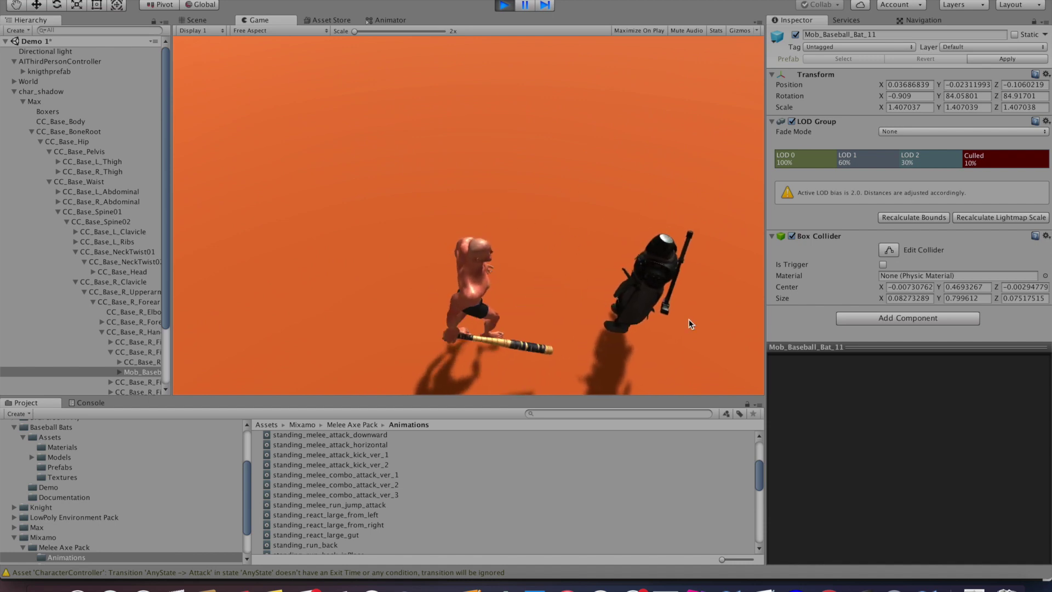
{"action": "key", "text": "s"}
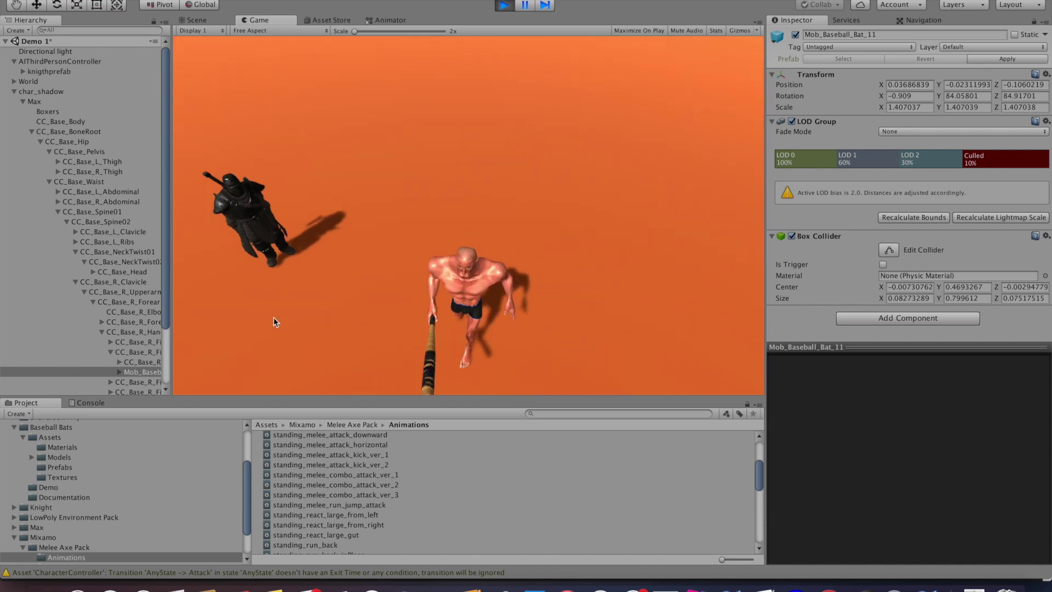
{"action": "key", "text": "a"}
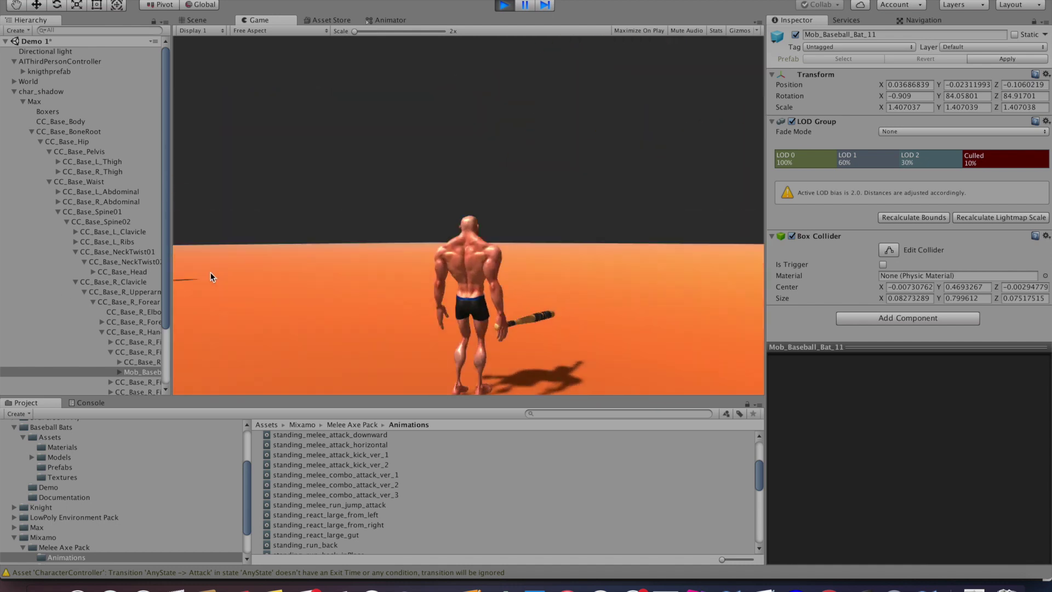
{"action": "left_click", "coordinate": [504, 5]}
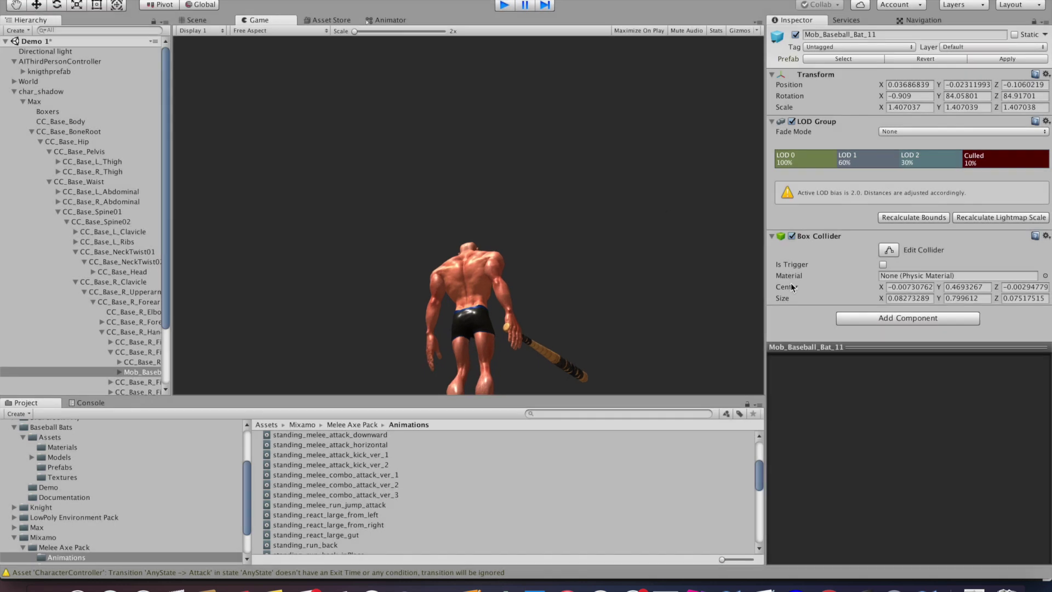
Disable the Box Collider component on the baseball bat
{"action": "left_click", "coordinate": [792, 237]}
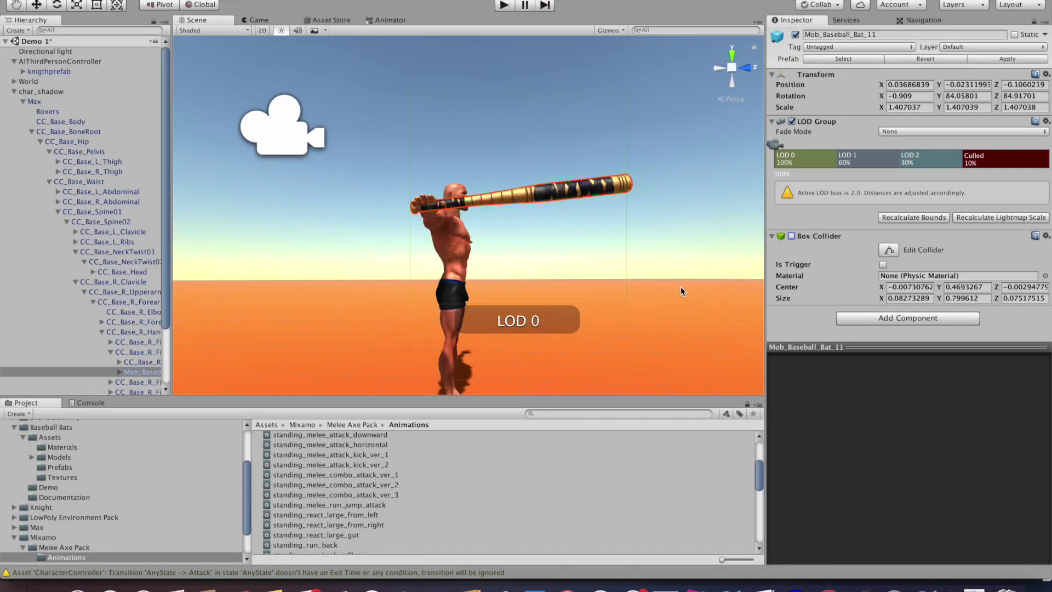
{"action": "left_click", "coordinate": [859, 319]}
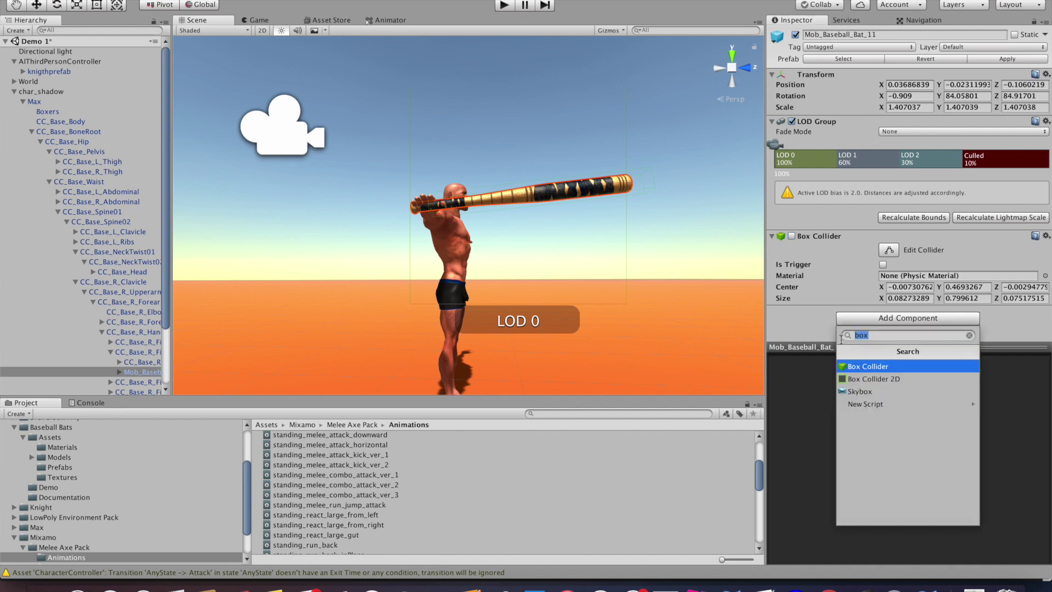
{"action": "left_click", "coordinate": [816, 332]}
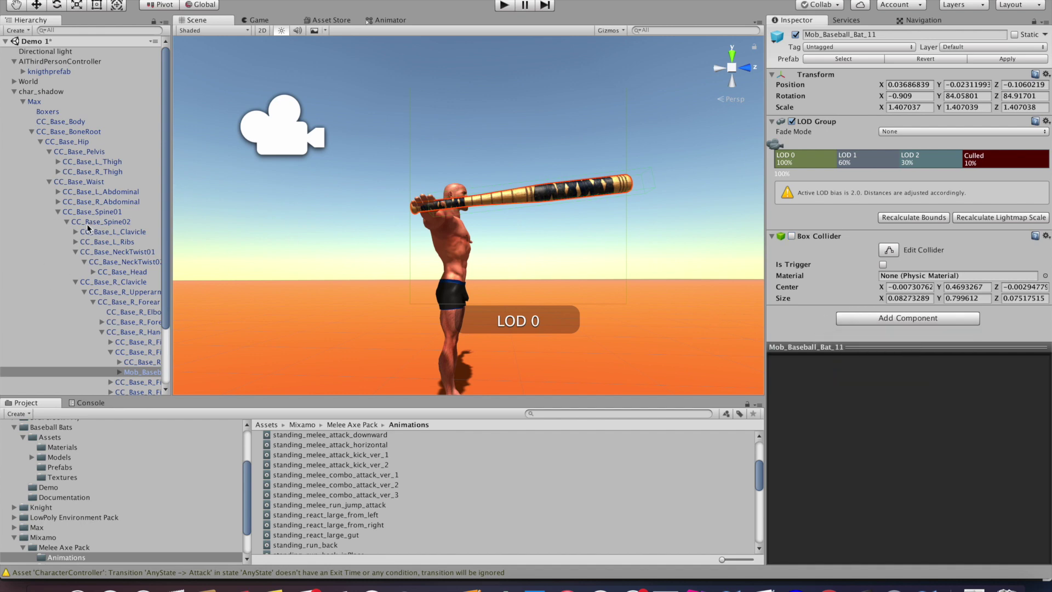
Open char_shadow's Weapon Enabler script for editing
{"action": "left_click", "coordinate": [52, 101]}
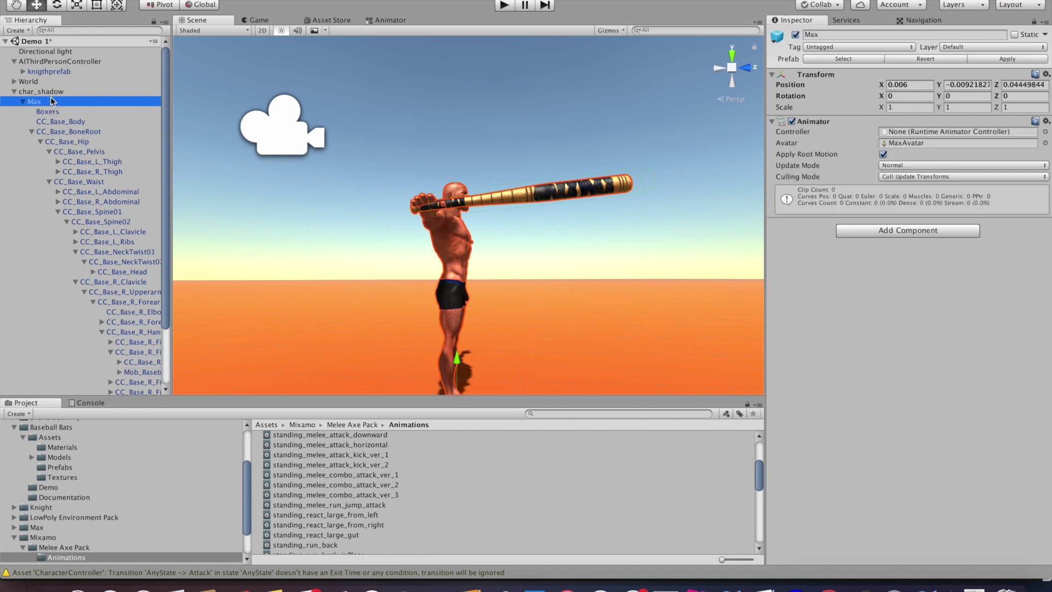
{"action": "left_click", "coordinate": [42, 91]}
{"action": "scroll", "coordinate": [1019, 434], "scroll_direction": "down", "scroll_amount": 10}
{"action": "left_click", "coordinate": [1036, 518]}
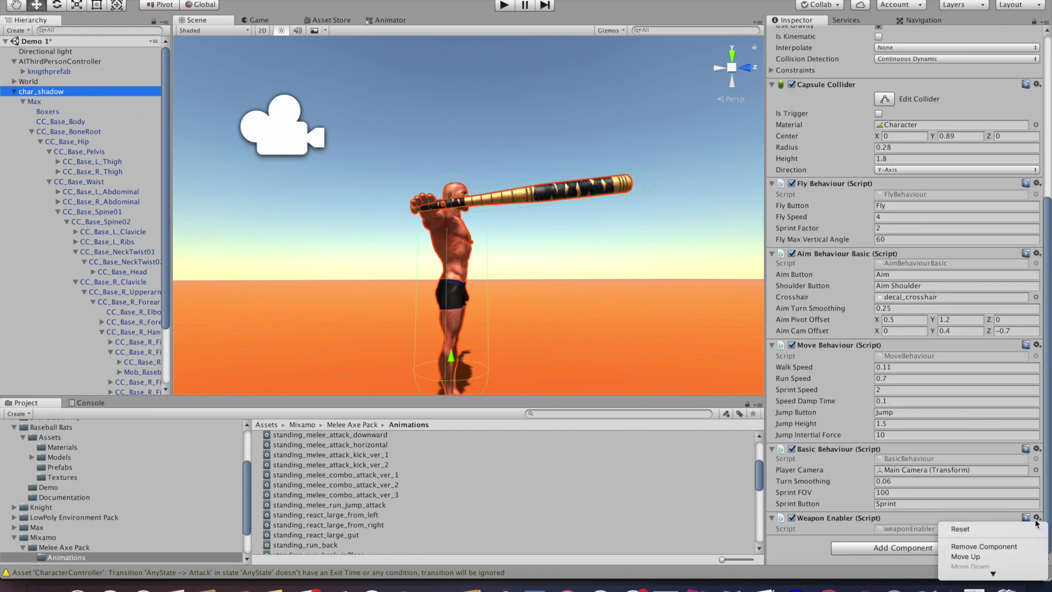
{"action": "left_click", "coordinate": [994, 572]}
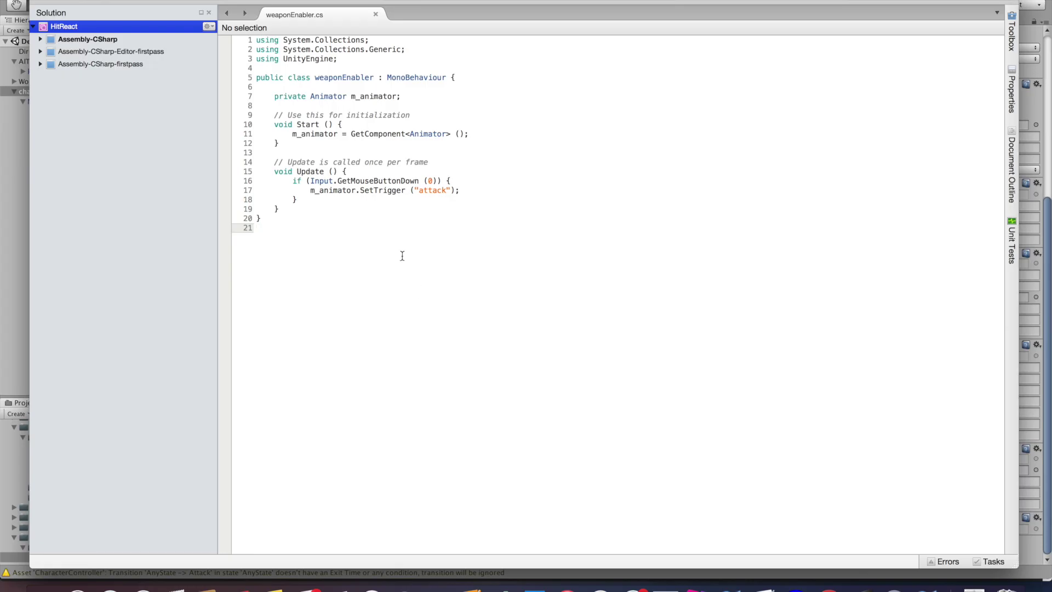
Add an empty void method enableWeapon() below Update() in the weaponEnabler class
{"action": "left_click", "coordinate": [305, 208]}
{"action": "key", "text": "Return"}
{"action": "key", "text": "Return"}
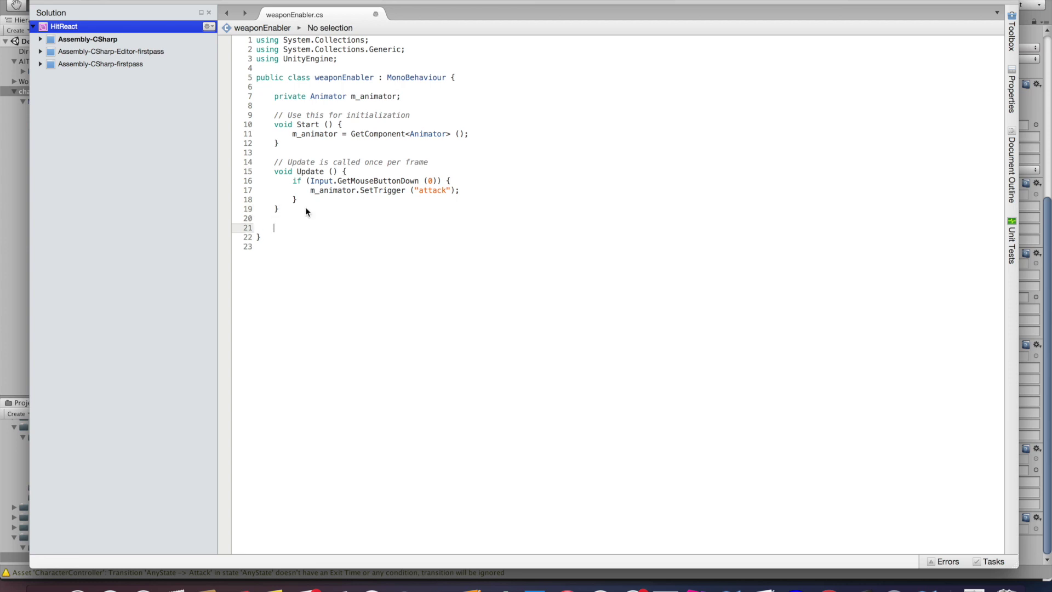
{"action": "key", "text": "Return"}
{"action": "type", "text": "void enable"}
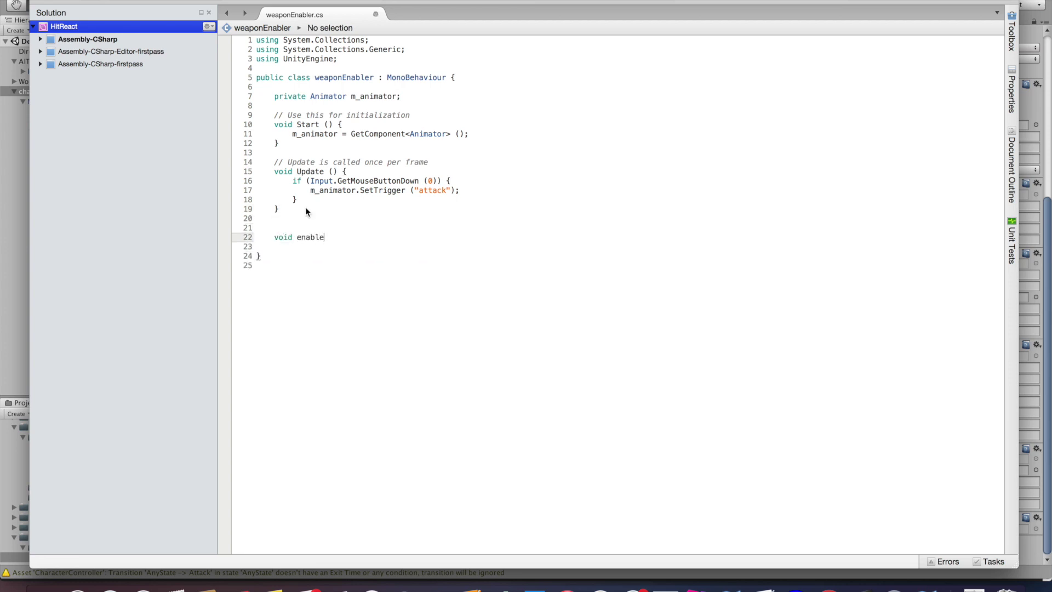
{"action": "type", "text": "Weapon() {"}
{"action": "key", "text": "Return"}
{"action": "key", "text": "Down"}
Add an empty void method disableWeapon() below enableWeapon()
{"action": "key", "text": "Return"}
{"action": "key", "text": "Return"}
{"action": "type", "text": "void "}
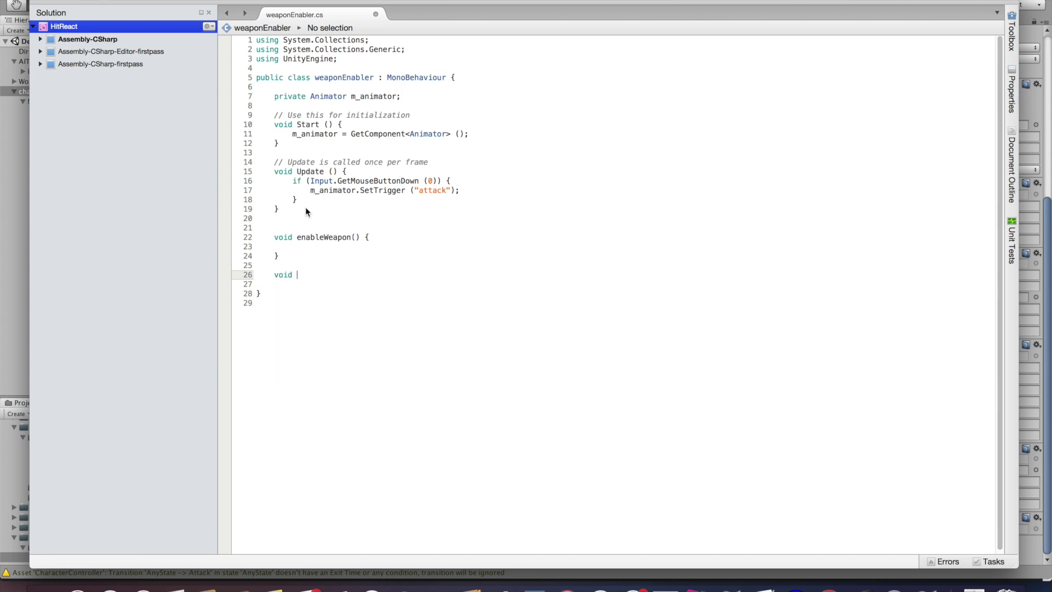
{"action": "type", "text": "disableWeapon(){"}
{"action": "key", "text": "Return"}
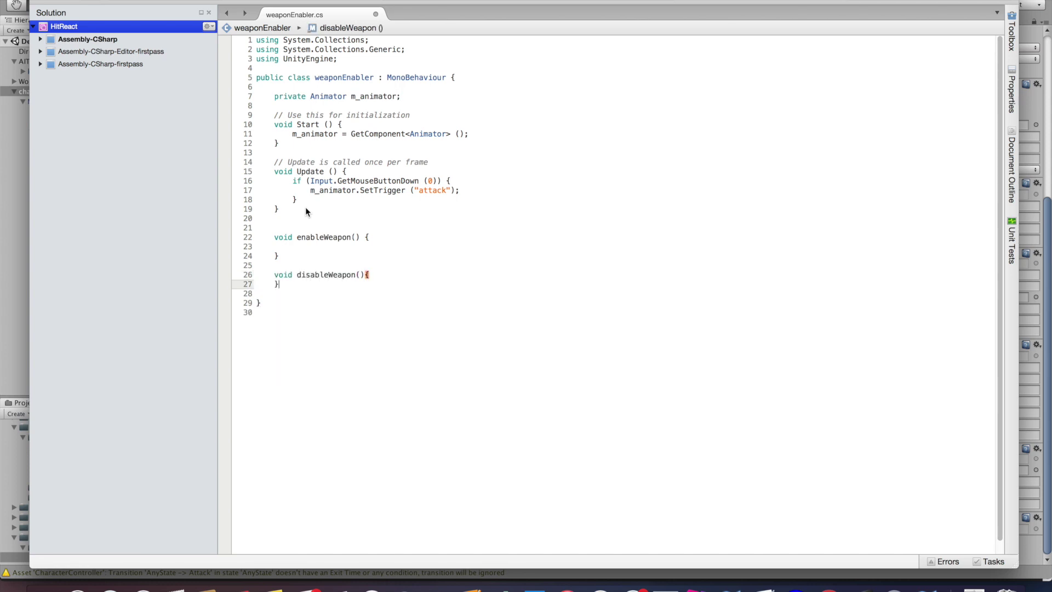
{"action": "key", "text": "Return"}
{"action": "left_click", "coordinate": [366, 276]}
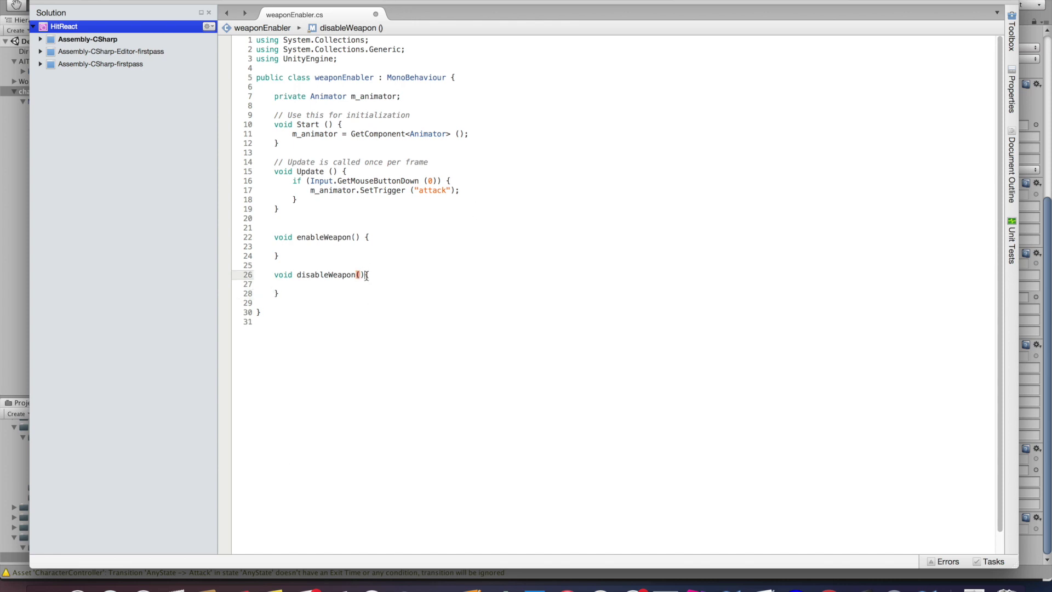
{"action": "left_click", "coordinate": [346, 287]}
Declare a public GameObject m_weapon below m_animator, and in Unity assign Mob_Baseball_Bat_11 to it on char_shadow's Weapon Enabler
{"action": "left_click", "coordinate": [417, 97]}
{"action": "key", "text": "Return"}
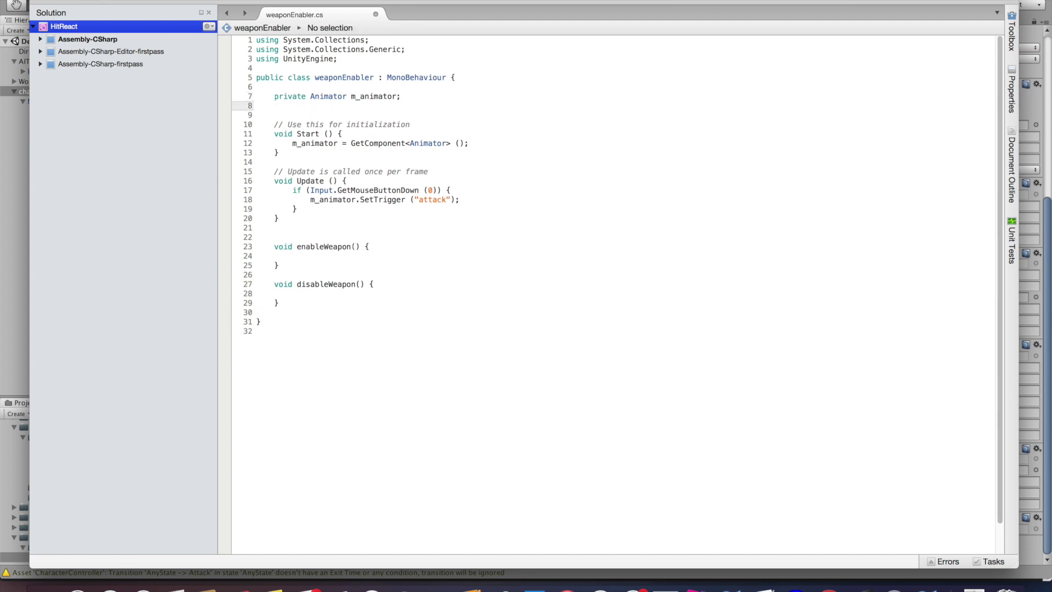
{"action": "type", "text": "public Game"}
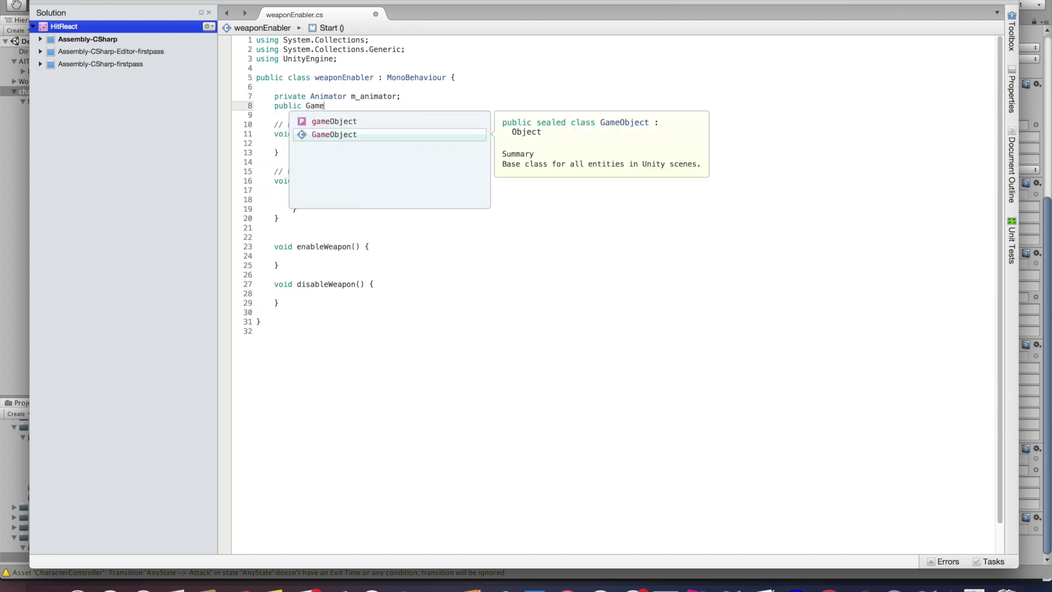
{"action": "key", "text": "Return"}
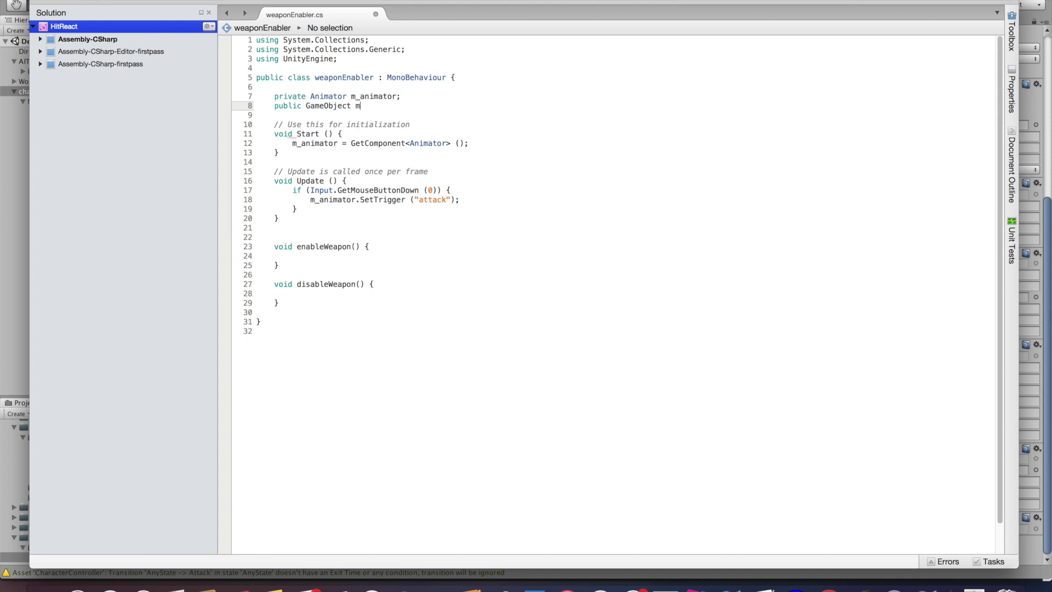
{"action": "type", "text": "m_weapon;"}
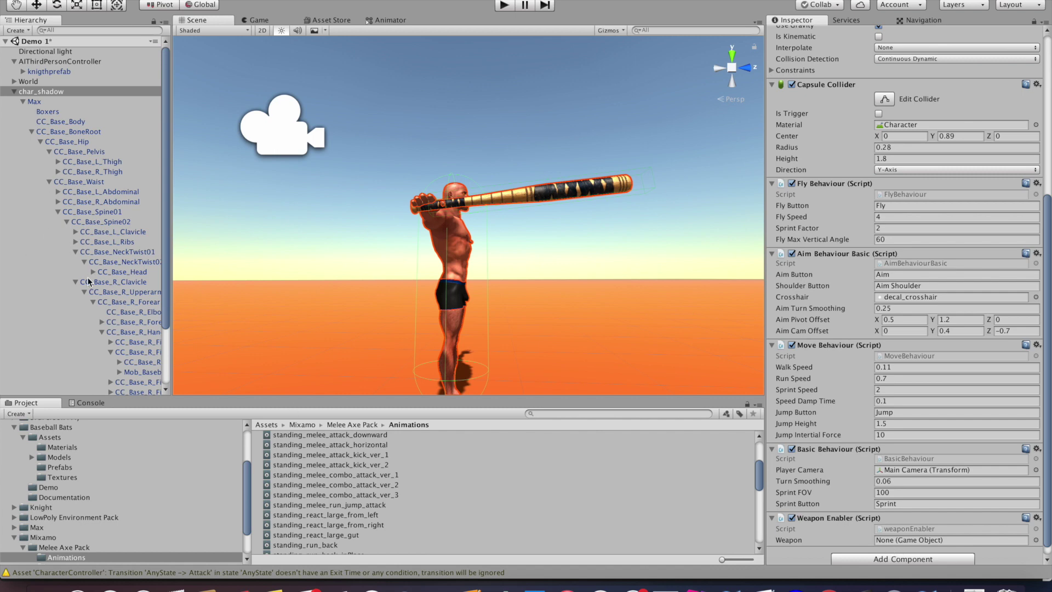
{"action": "scroll", "coordinate": [90, 283], "scroll_direction": "down", "scroll_amount": 5}
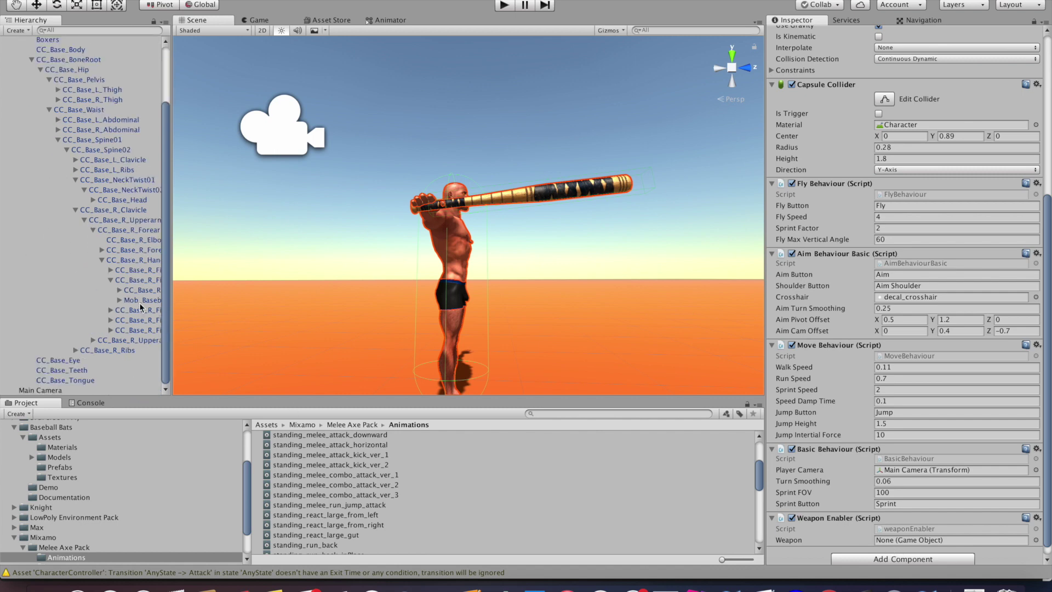
{"action": "left_click_drag", "start_coordinate": [139, 301], "coordinate": [899, 544]}
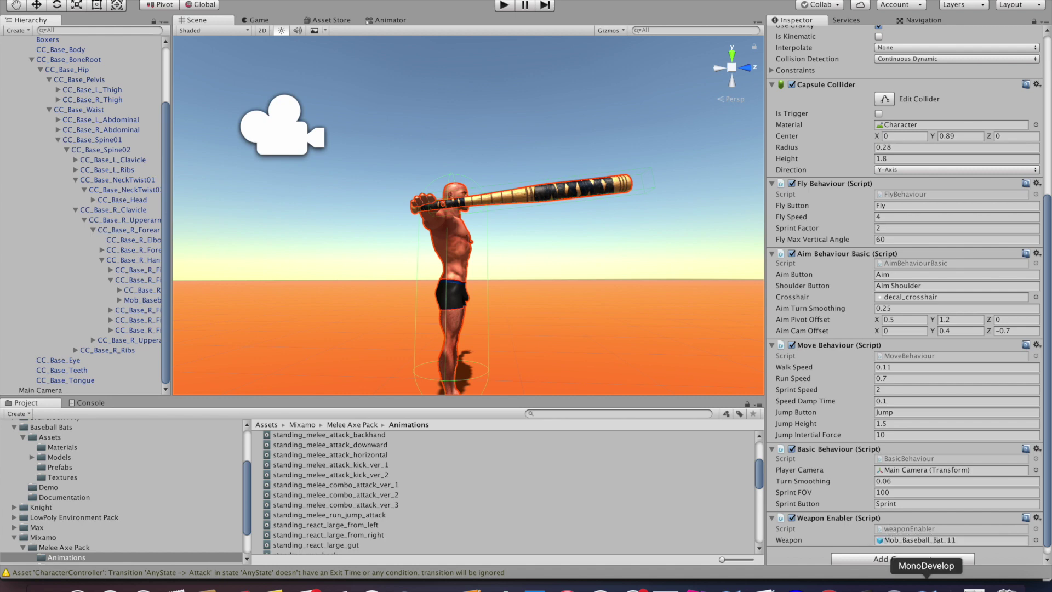
Back in MonoDevelop, make enableWeapon() turn on the bat's collider with m_weapon.GetComponent<Collider> ().enabled = true;
{"action": "left_click", "coordinate": [926, 586]}
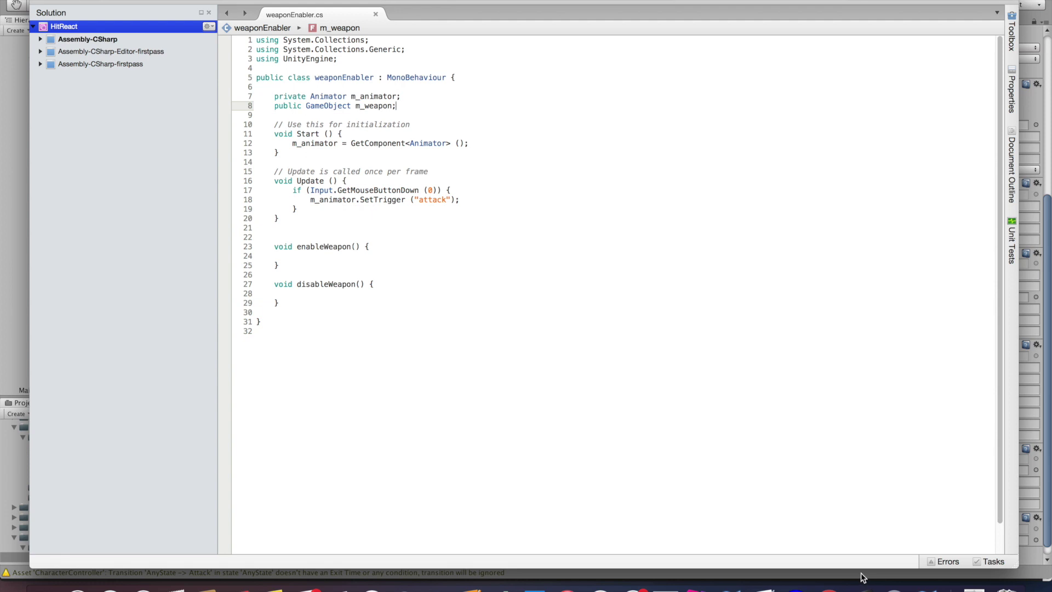
{"action": "left_click", "coordinate": [359, 256]}
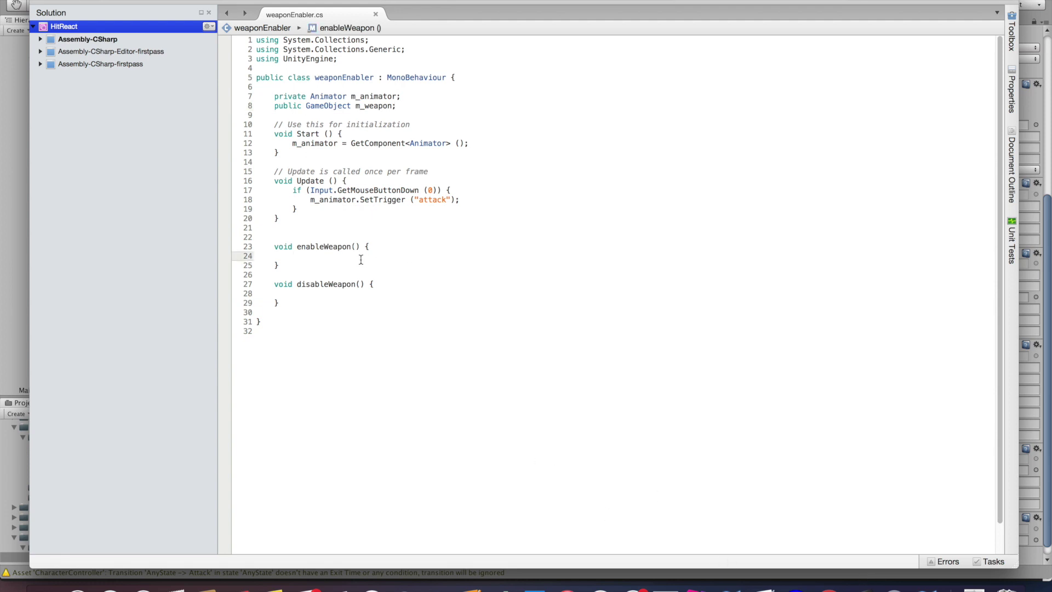
{"action": "type", "text": "m_weapon.Get"}
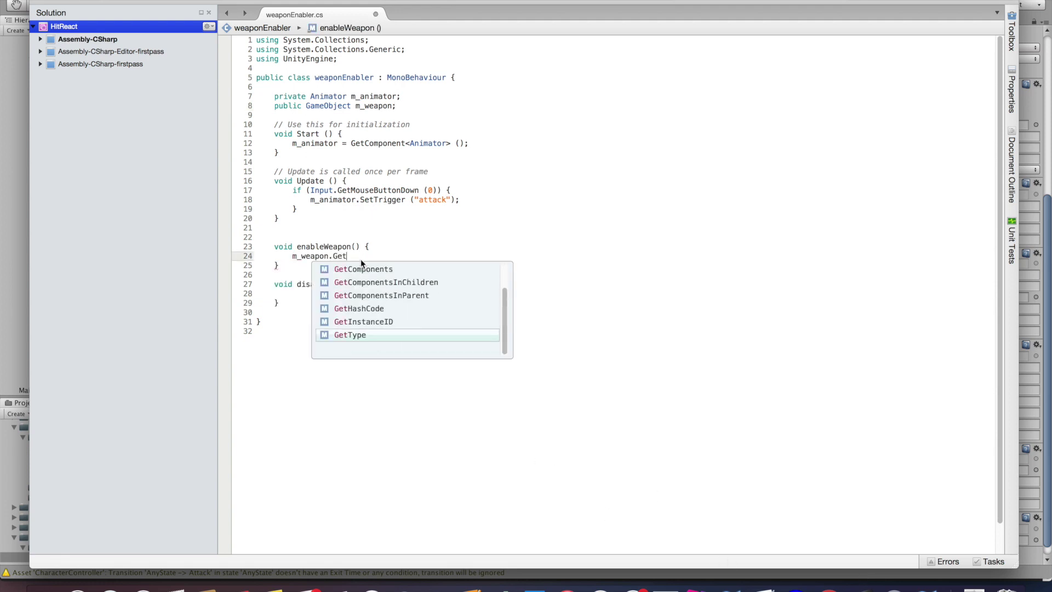
{"action": "type", "text": "Component<"}
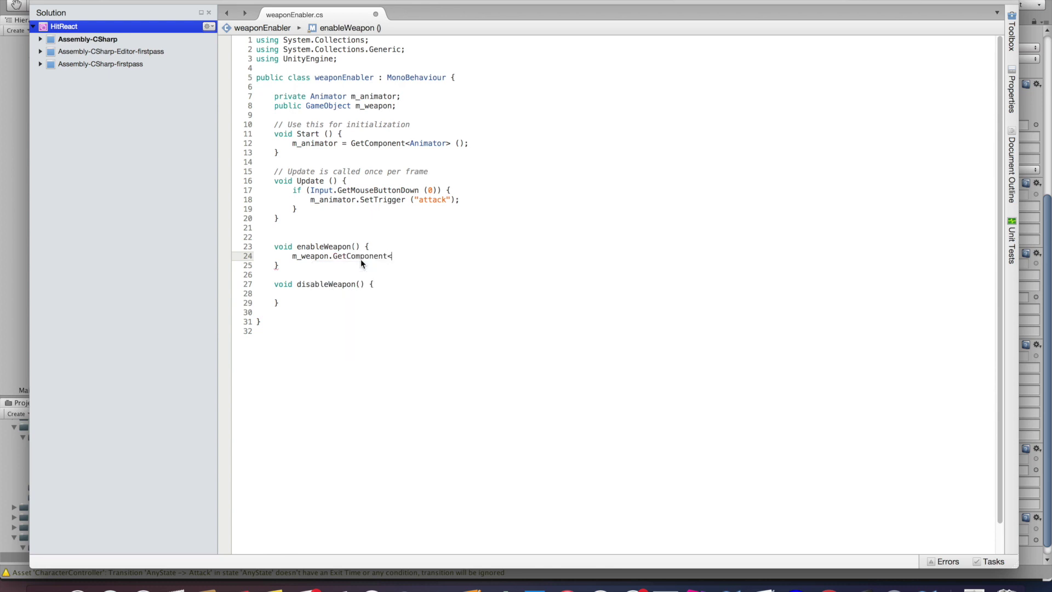
{"action": "type", "text": "Coll"}
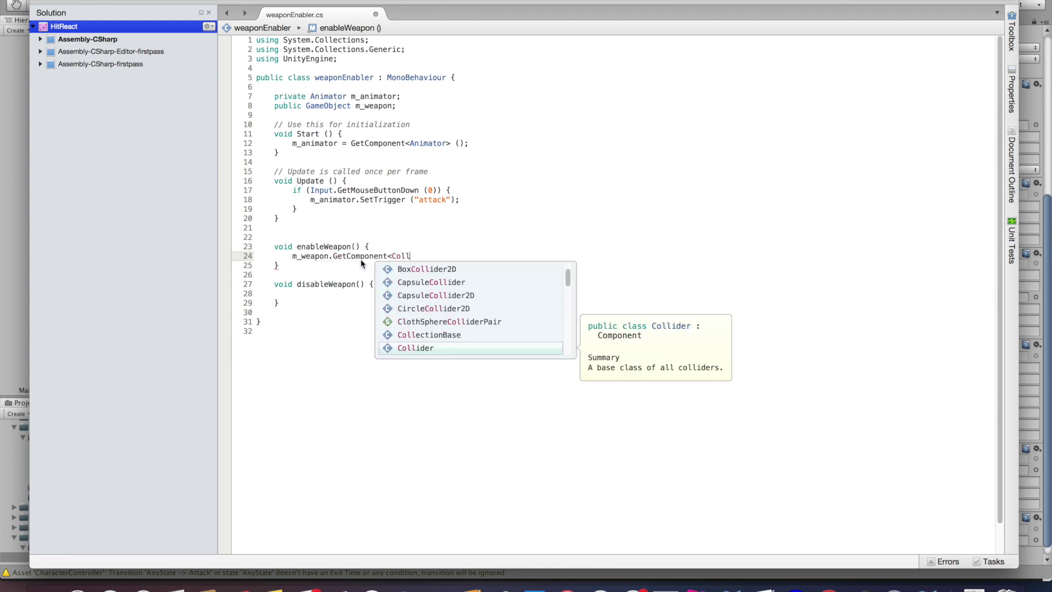
{"action": "type", "text": "ider> ().enabled"}
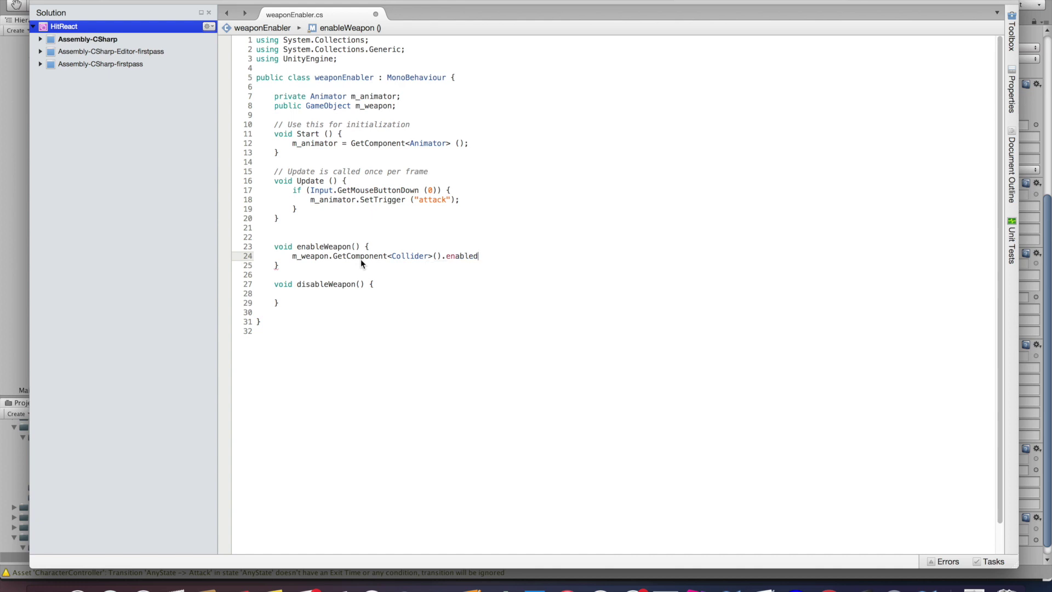
{"action": "type", "text": " = true;"}
Copy the collider statement into disableWeapon(), change its value to false, and save the script
{"action": "key", "text": "super+shift+Left"}
{"action": "key", "text": "super+c"}
{"action": "key", "text": "Down"}
{"action": "key", "text": "Down"}
{"action": "key", "text": "Down"}
{"action": "key", "text": "Down"}
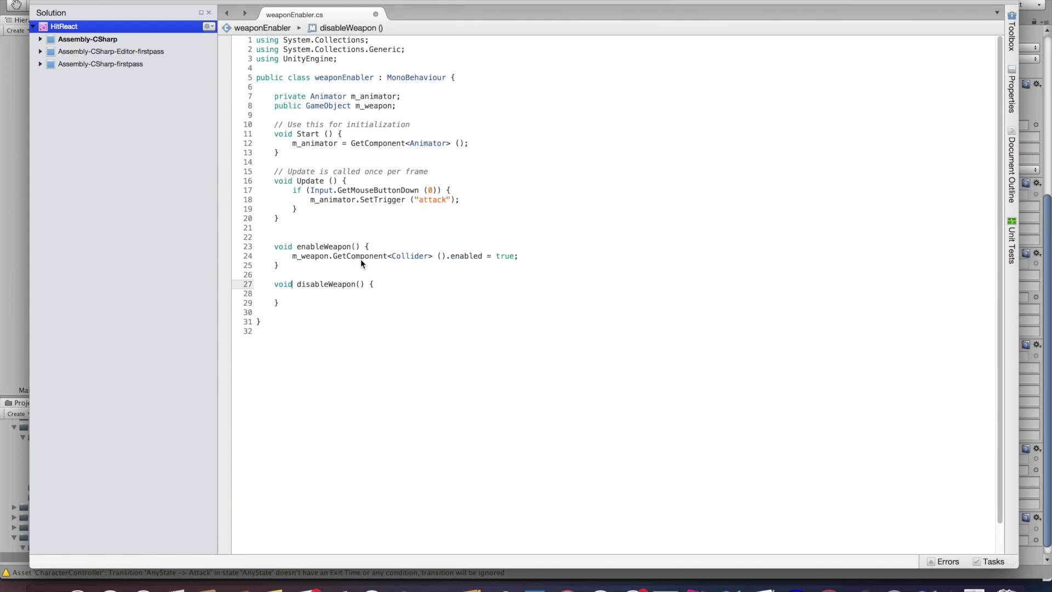
{"action": "key", "text": "super+v"}
{"action": "key", "text": "BackSpace"}
{"action": "key", "text": "BackSpace"}
{"action": "key", "text": "BackSpace"}
{"action": "key", "text": "BackSpace"}
{"action": "key", "text": "BackSpace"}
{"action": "type", "text": "false;"}
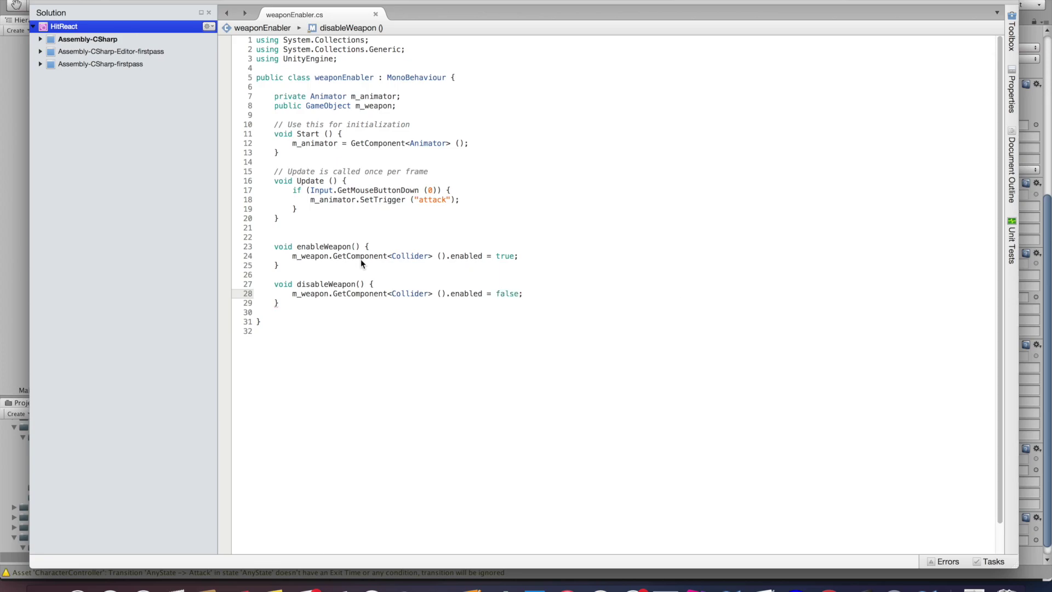
Switch to Unity, select the standing_melee_attack_horizontal clip, and open it in a new, widened Animation view
{"action": "key", "text": "super+Tab"}
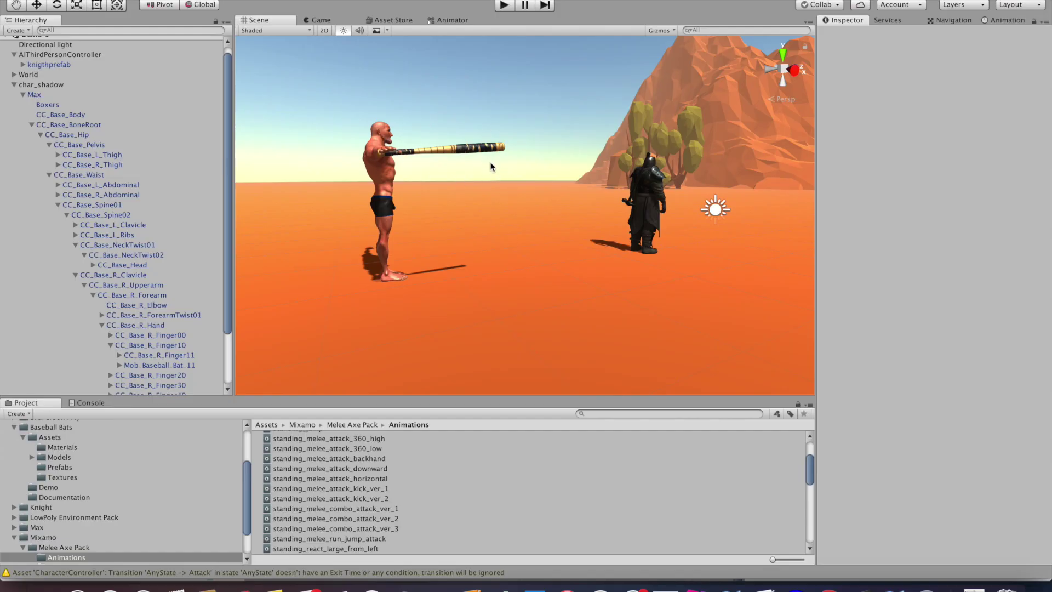
{"action": "left_click", "coordinate": [471, 149]}
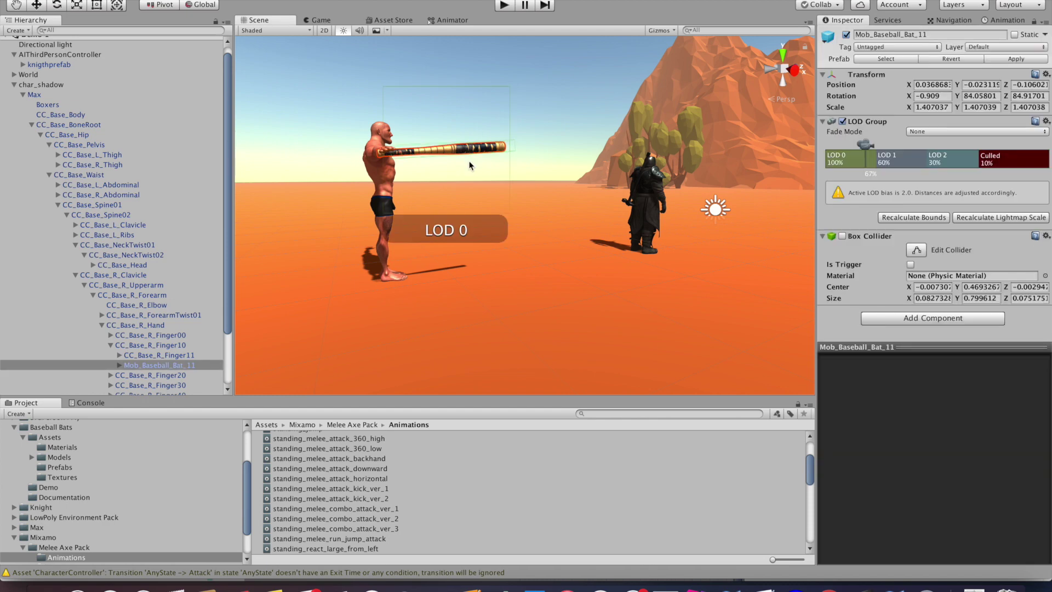
{"action": "left_click", "coordinate": [46, 97]}
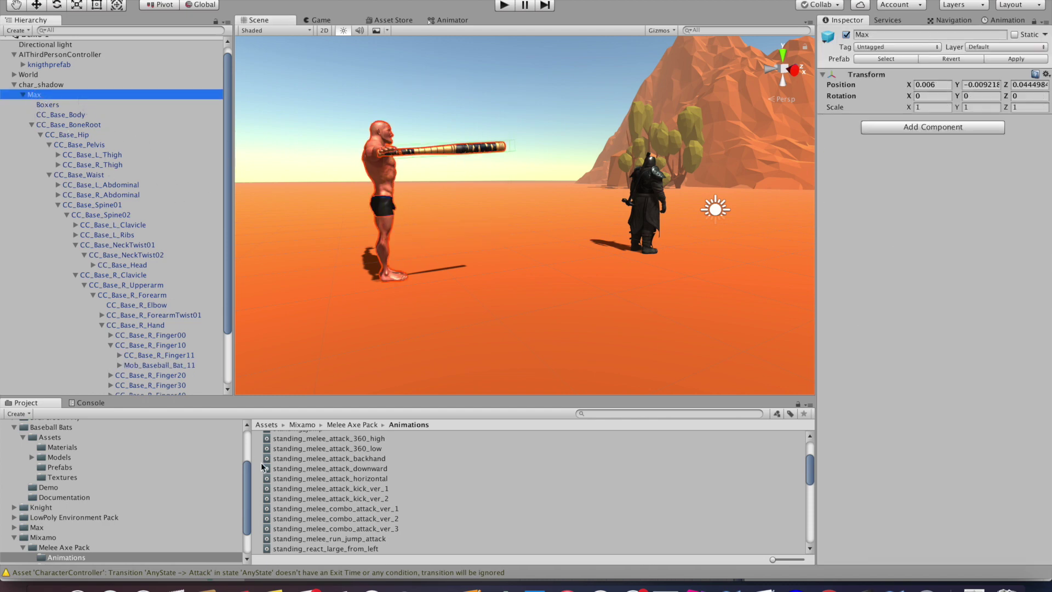
{"action": "left_click", "coordinate": [398, 478]}
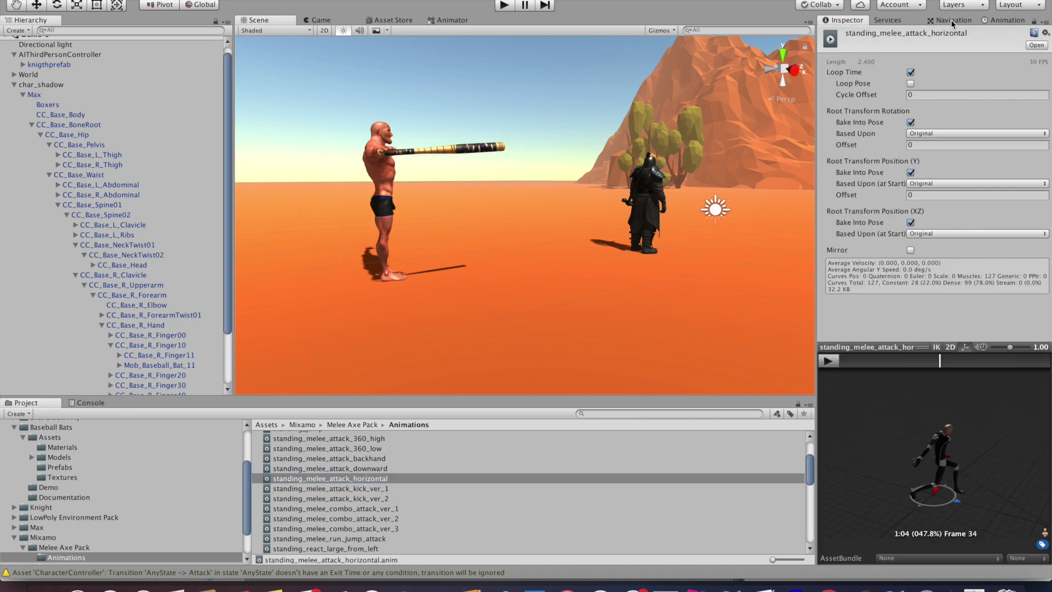
{"action": "left_click", "coordinate": [1044, 23]}
{"action": "mouse_move", "coordinate": [987, 109]}
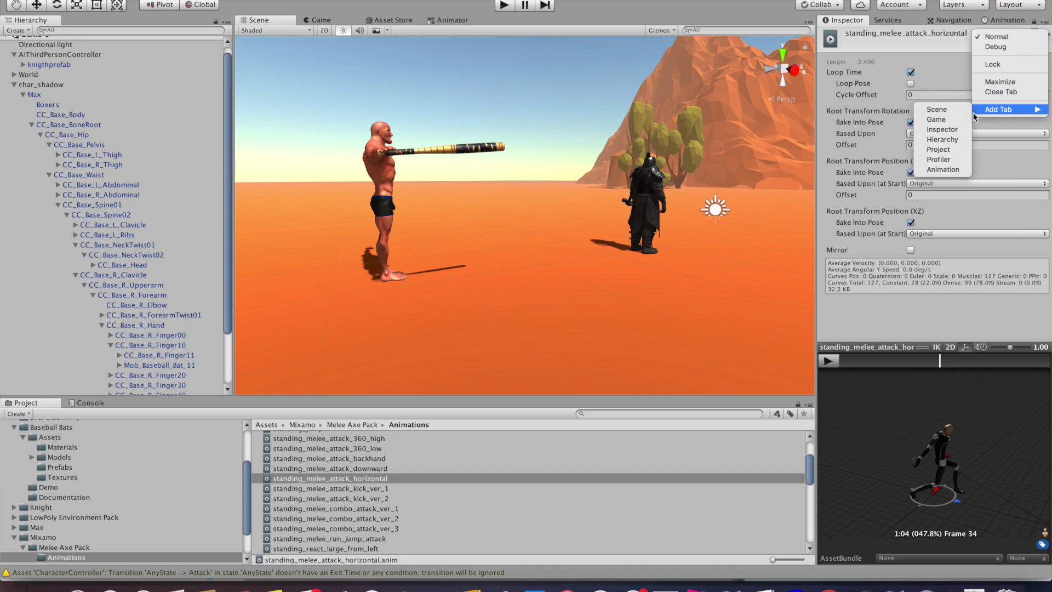
{"action": "left_click", "coordinate": [947, 172]}
{"action": "left_click_drag", "start_coordinate": [817, 76], "coordinate": [572, 76]}
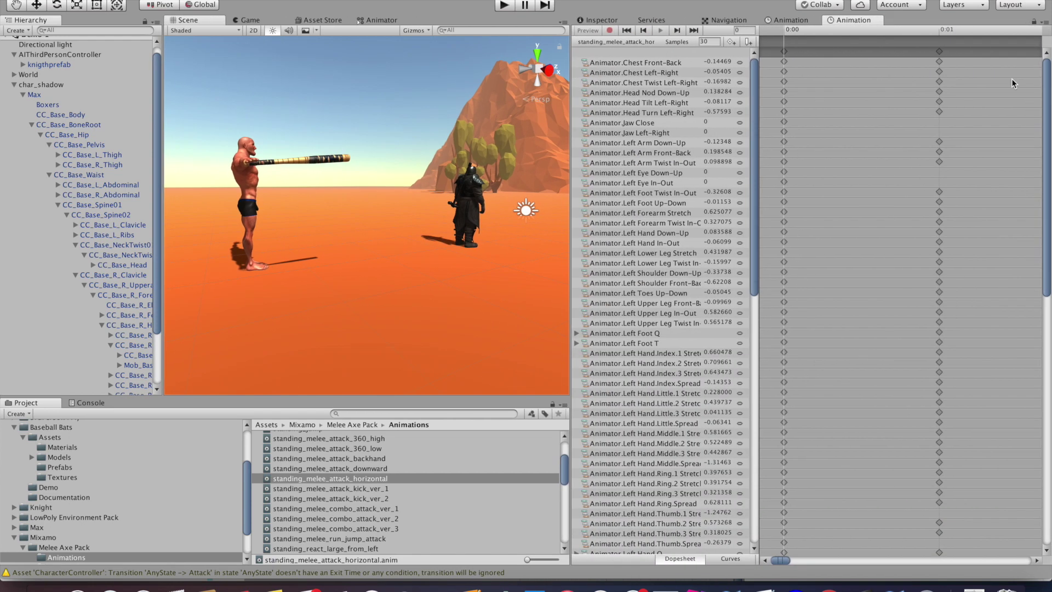
Add two animation events to the standing_melee_attack_horizontal clip, at frames 24 and 34
{"action": "left_click_drag", "start_coordinate": [788, 560], "coordinate": [877, 556]}
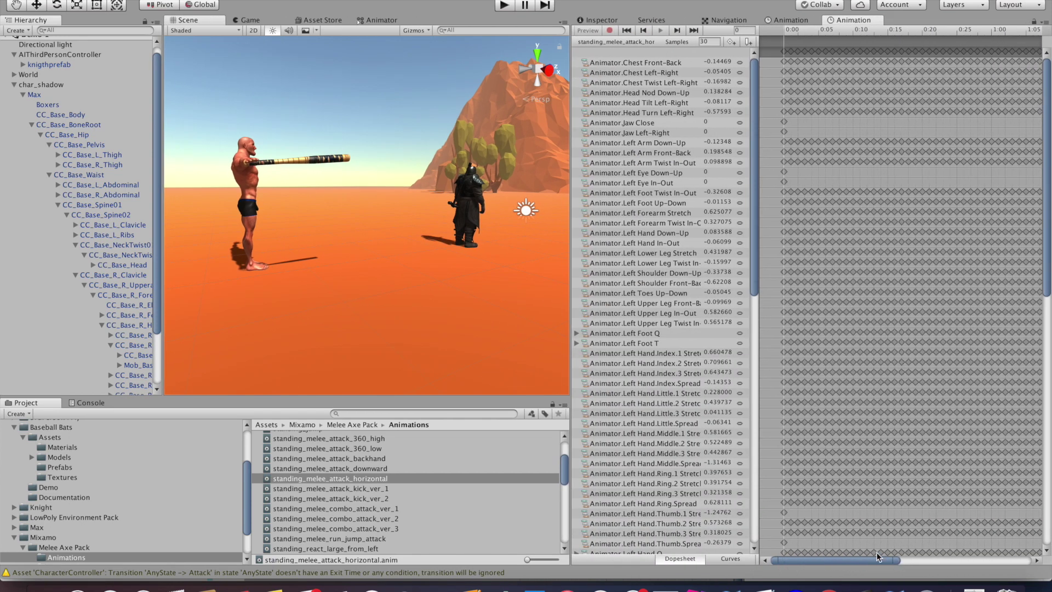
{"action": "left_click_drag", "start_coordinate": [796, 39], "coordinate": [943, 34]}
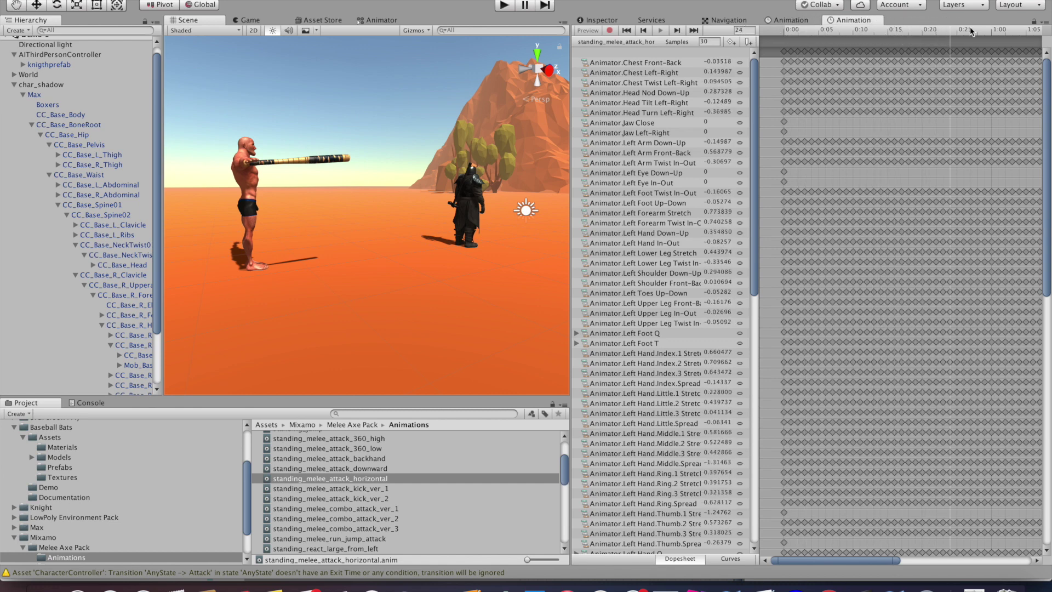
{"action": "left_click", "coordinate": [748, 42]}
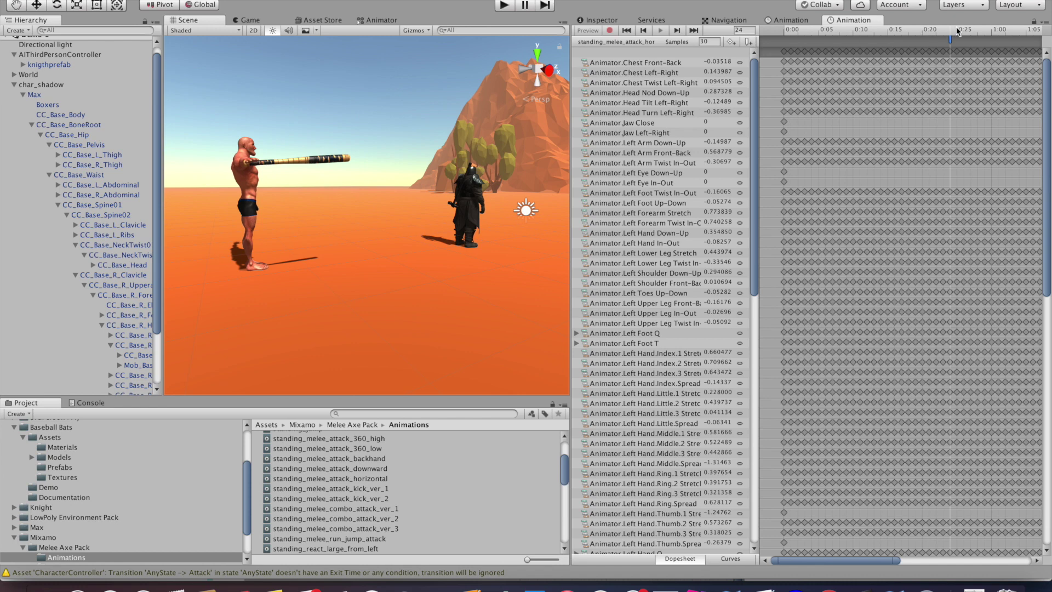
{"action": "left_click", "coordinate": [970, 32]}
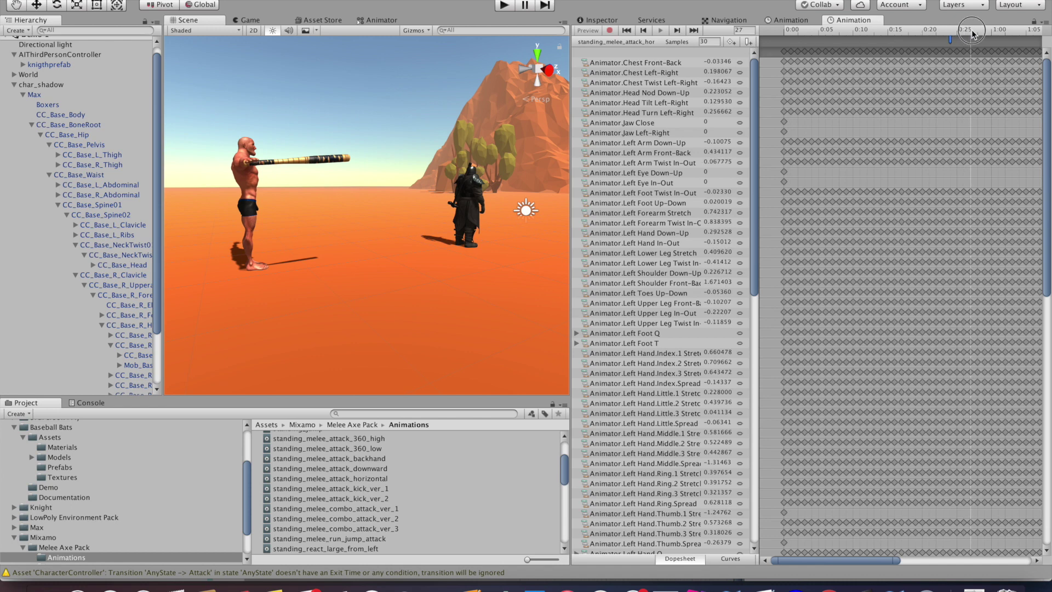
{"action": "left_click_drag", "start_coordinate": [975, 34], "coordinate": [1017, 35]}
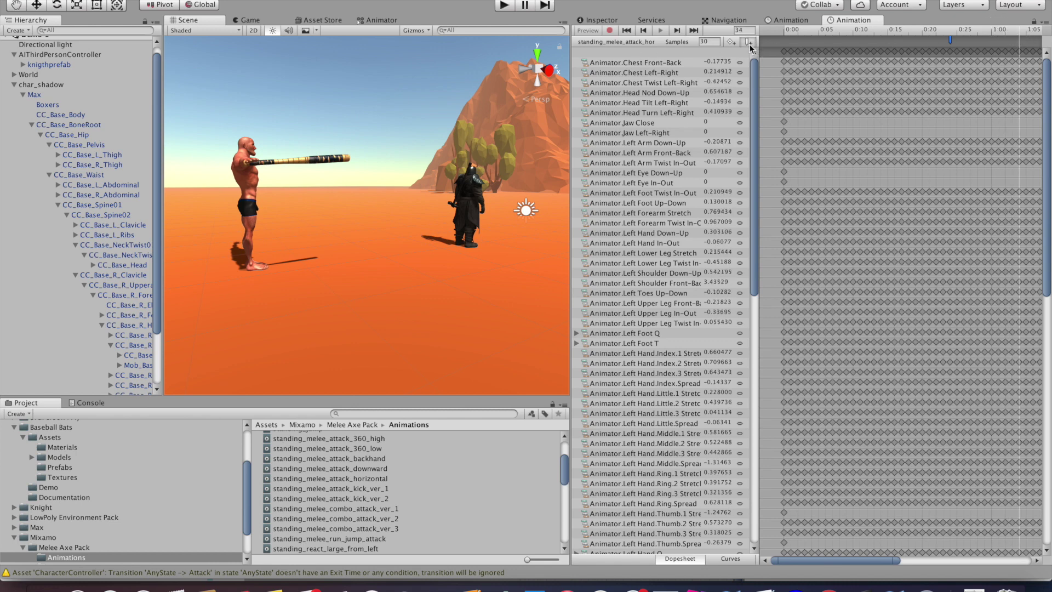
Set the function of the animation event at frame 24 to enableWeapon, taking the method name from the script
{"action": "left_click", "coordinate": [951, 41]}
{"action": "left_click", "coordinate": [598, 20]}
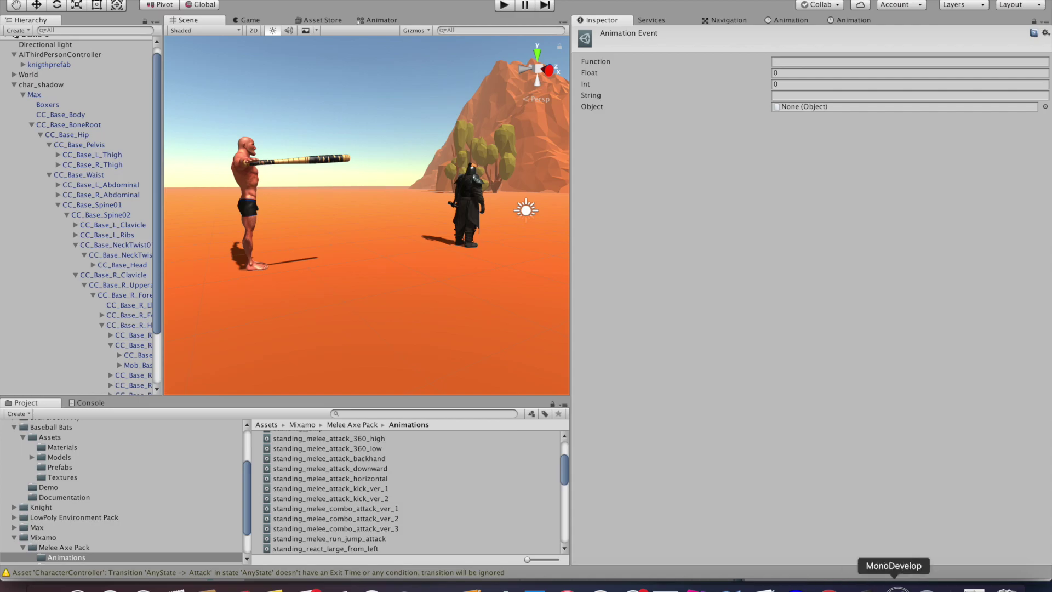
{"action": "left_click", "coordinate": [898, 586]}
{"action": "left_click", "coordinate": [344, 246]}
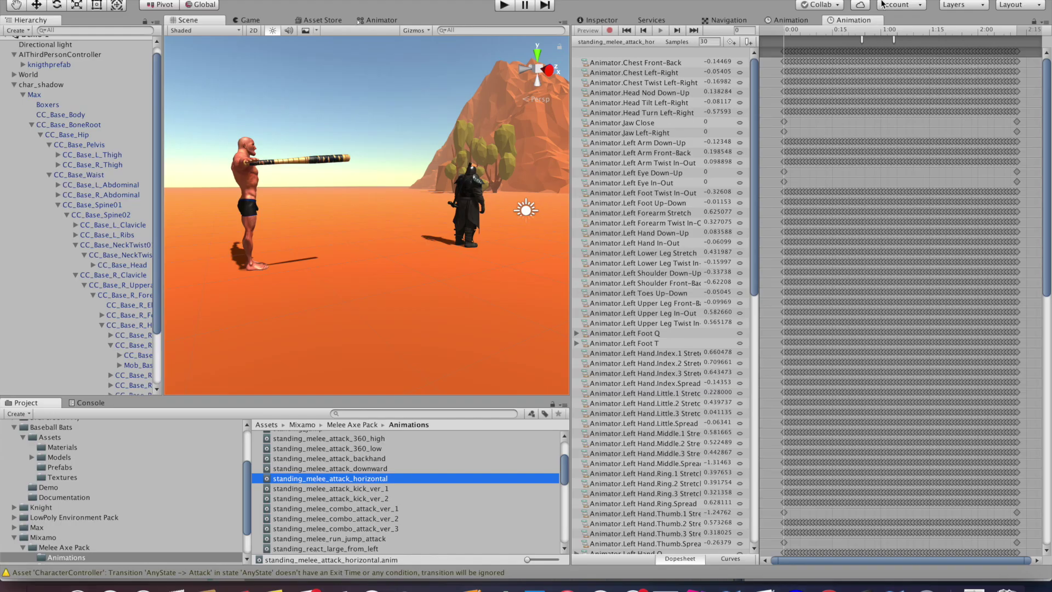
{"action": "left_click", "coordinate": [5, 254]}
{"action": "left_click", "coordinate": [864, 41]}
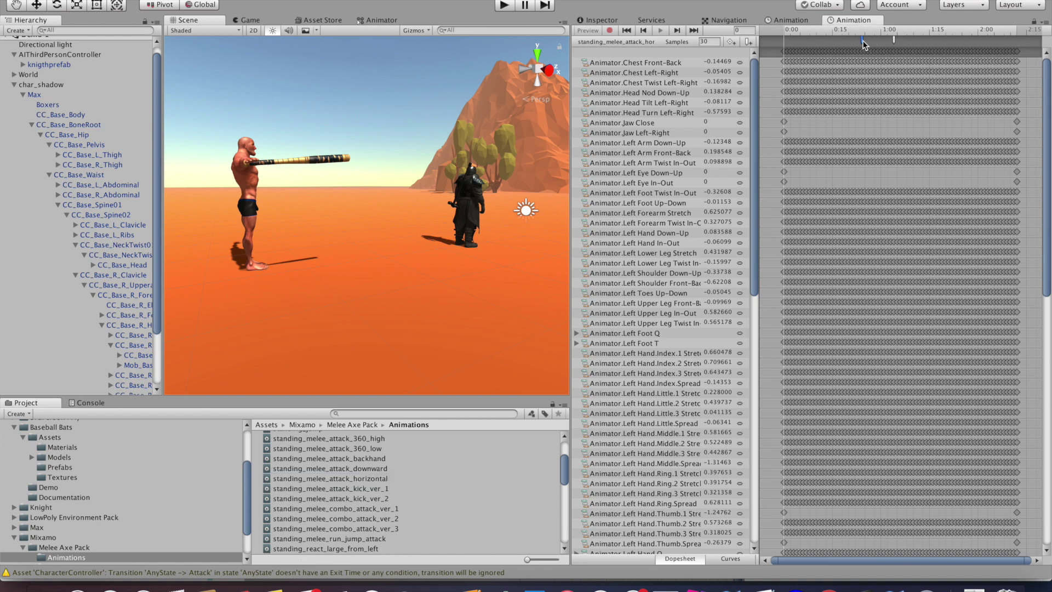
{"action": "left_click", "coordinate": [603, 21]}
{"action": "left_click", "coordinate": [791, 62]}
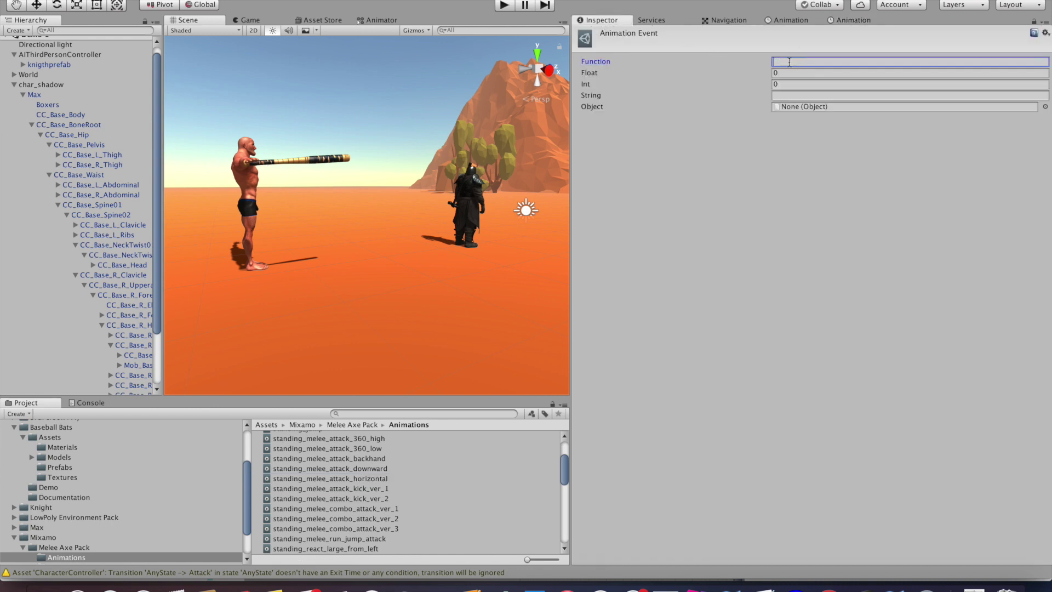
{"action": "type", "text": "enableWeapon"}
{"action": "left_click", "coordinate": [852, 20]}
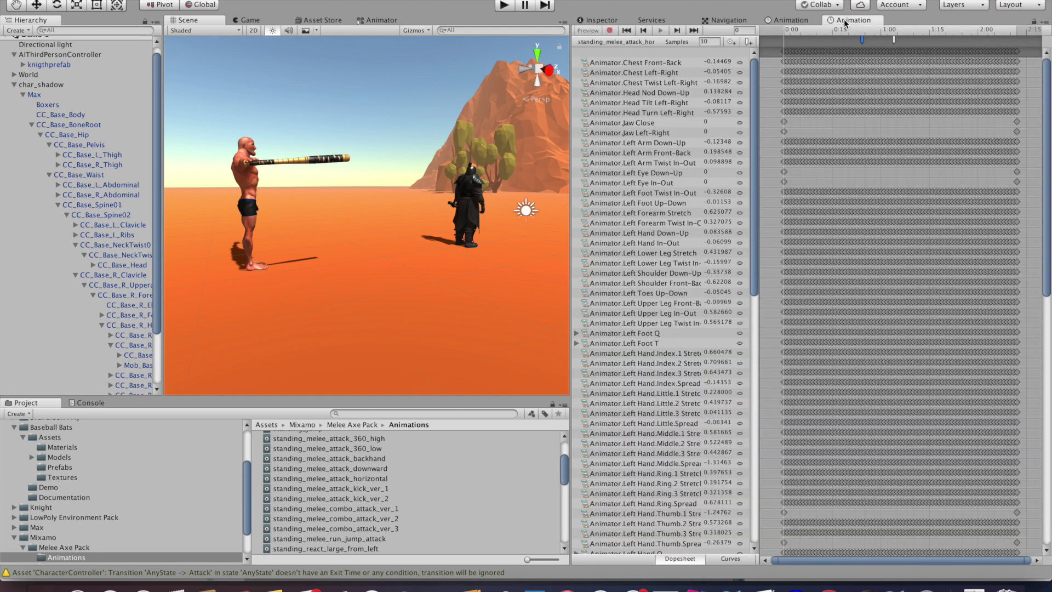
Play the scene, swing the bat at the knight to test the attack, and stop the game
{"action": "key", "text": "super+p"}
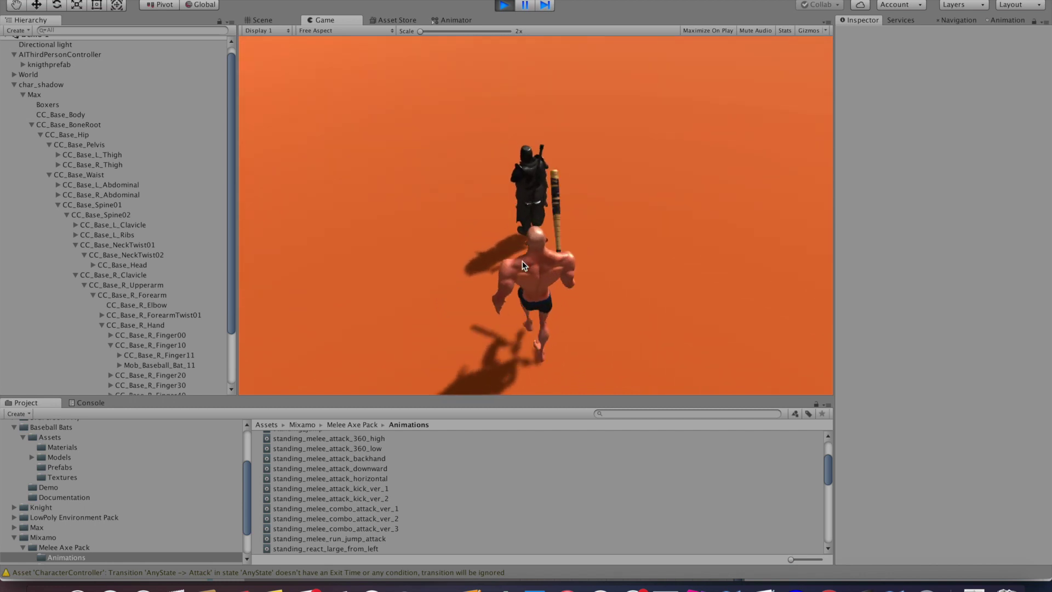
{"action": "left_click", "coordinate": [521, 261]}
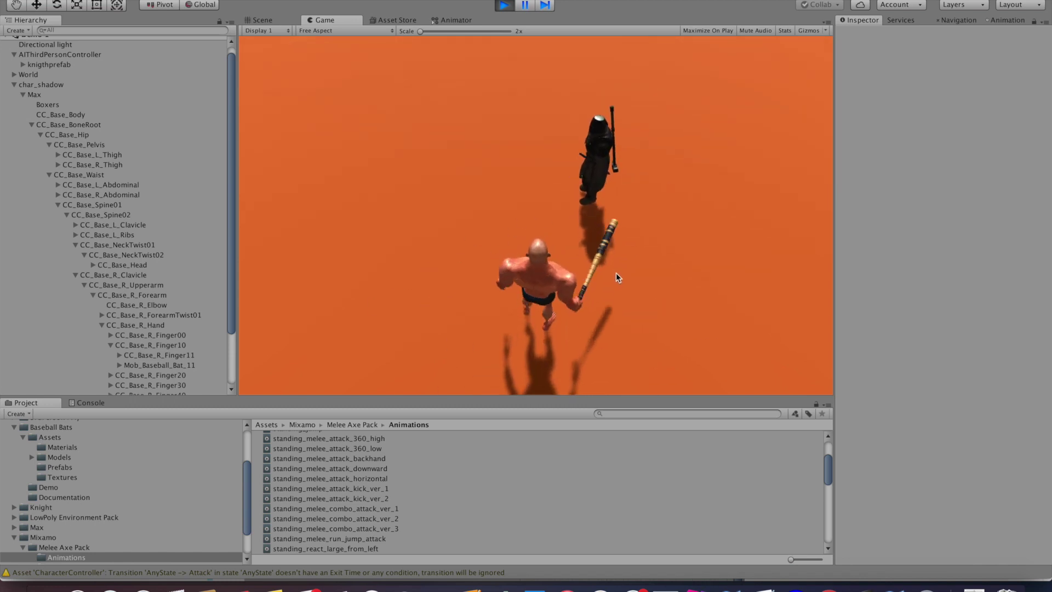
{"action": "left_click", "coordinate": [504, 5]}
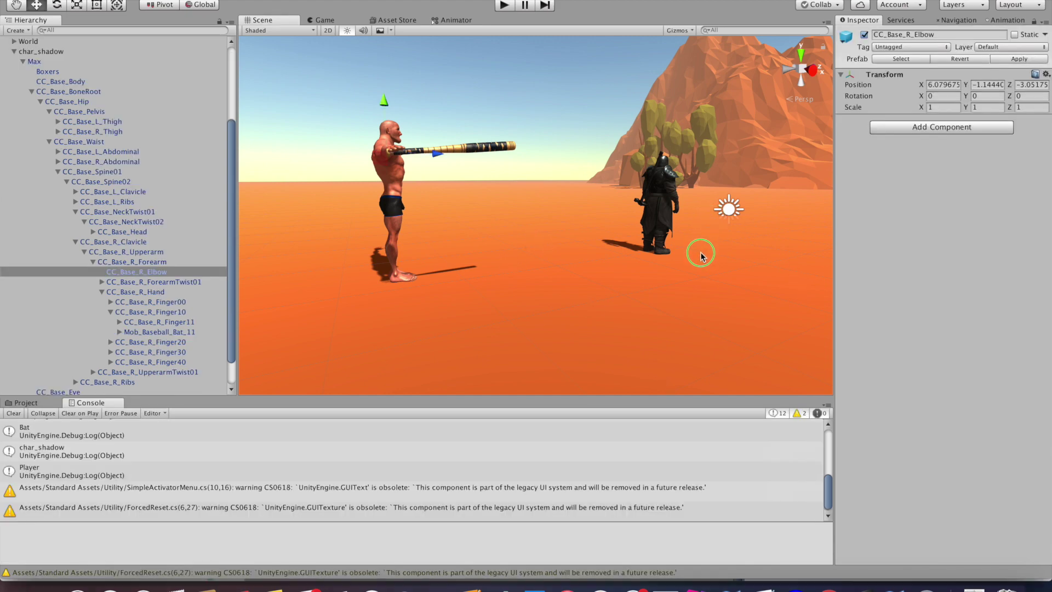
Select the knight's AIThirdPersonController and open its AI Character Control script for editing
{"action": "right_click_drag", "start_coordinate": [700, 256], "coordinate": [701, 228]}
{"action": "key", "text": "w"}
{"action": "left_click_drag", "start_coordinate": [701, 228], "coordinate": [619, 277], "text": "alt"}
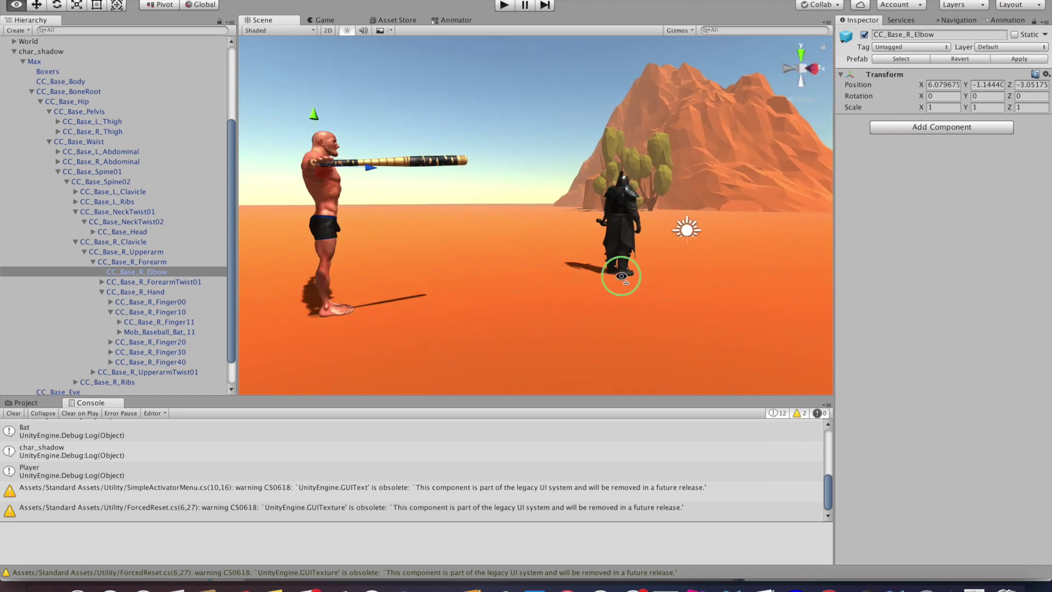
{"action": "left_click", "coordinate": [620, 274]}
{"action": "scroll", "coordinate": [915, 363], "scroll_direction": "down", "scroll_amount": 2}
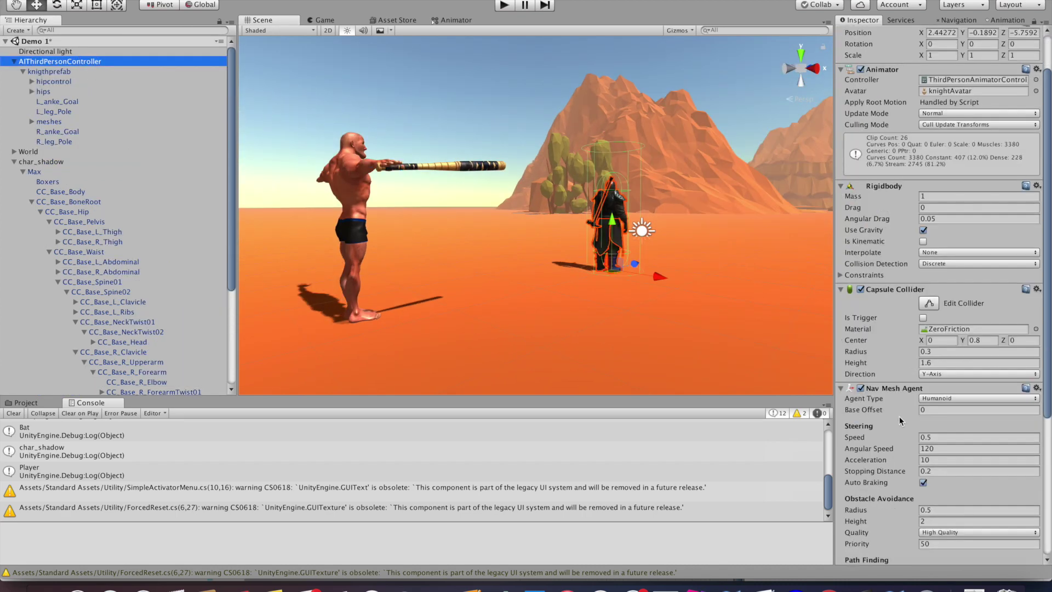
{"action": "scroll", "coordinate": [914, 363], "scroll_direction": "down", "scroll_amount": 3}
{"action": "scroll", "coordinate": [925, 448], "scroll_direction": "down", "scroll_amount": 2}
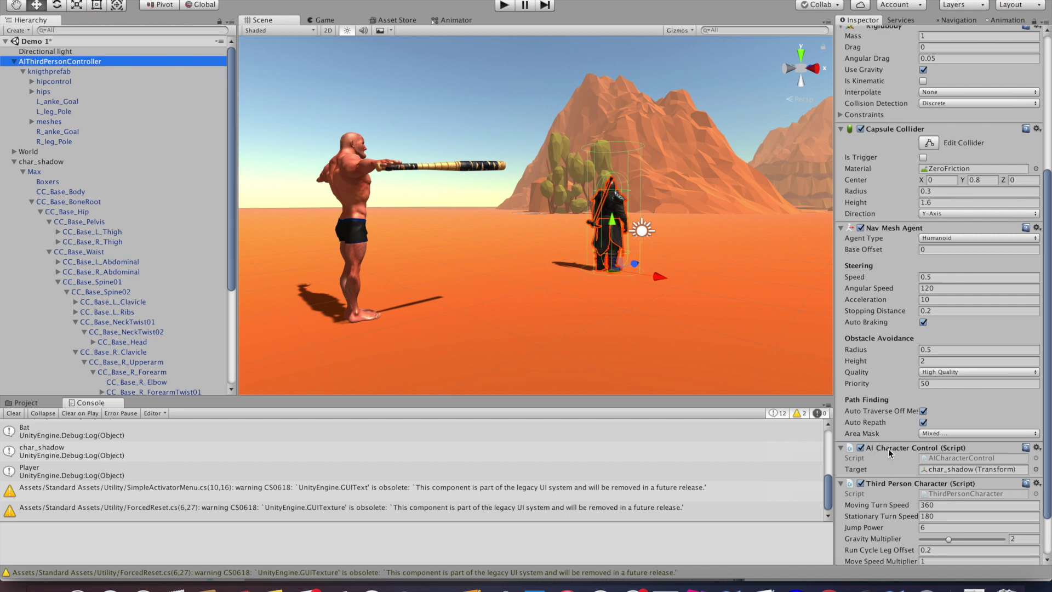
{"action": "left_click", "coordinate": [1038, 448]}
{"action": "left_click", "coordinate": [964, 546]}
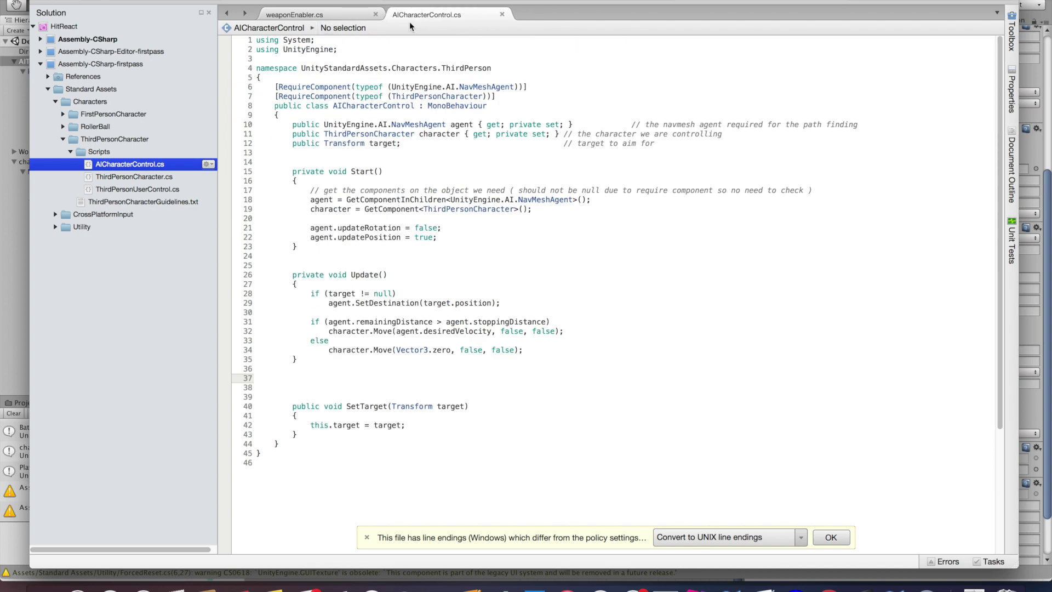
Add a void OnCollisionEnter(Collision collision) method below Update() in AICharacterControl.cs
{"action": "left_click", "coordinate": [321, 359]}
{"action": "key", "text": "Return"}
{"action": "key", "text": "Return"}
{"action": "type", "text": "void "}
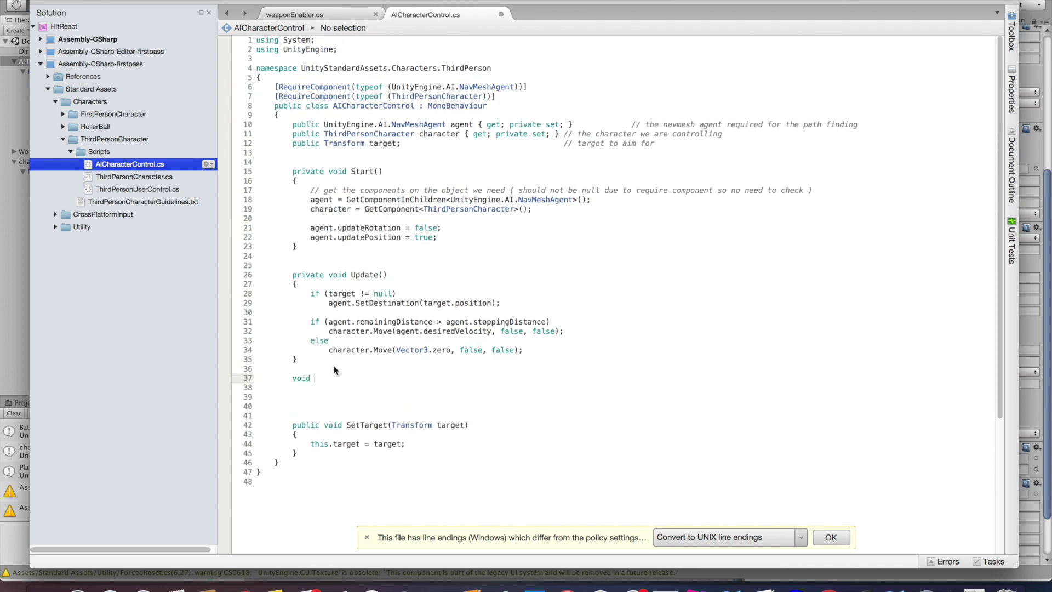
{"action": "type", "text": "On"}
{"action": "key", "text": "BackSpace"}
{"action": "key", "text": "BackSpace"}
{"action": "type", "text": "CollisionEn"}
{"action": "key", "text": "BackSpace"}
{"action": "key", "text": "BackSpace"}
{"action": "key", "text": "BackSpace"}
{"action": "key", "text": "BackSpace"}
{"action": "key", "text": "BackSpace"}
{"action": "key", "text": "BackSpace"}
{"action": "key", "text": "BackSpace"}
{"action": "key", "text": "BackSpace"}
{"action": "key", "text": "BackSpace"}
{"action": "key", "text": "BackSpace"}
{"action": "type", "text": "OnCollisionEnter(C) {"}
{"action": "key", "text": "Return"}
{"action": "key", "text": "Left"}
{"action": "key", "text": "Left"}
{"action": "key", "text": "Left"}
{"action": "key", "text": "Left"}
{"action": "type", "text": "Collision collision"}
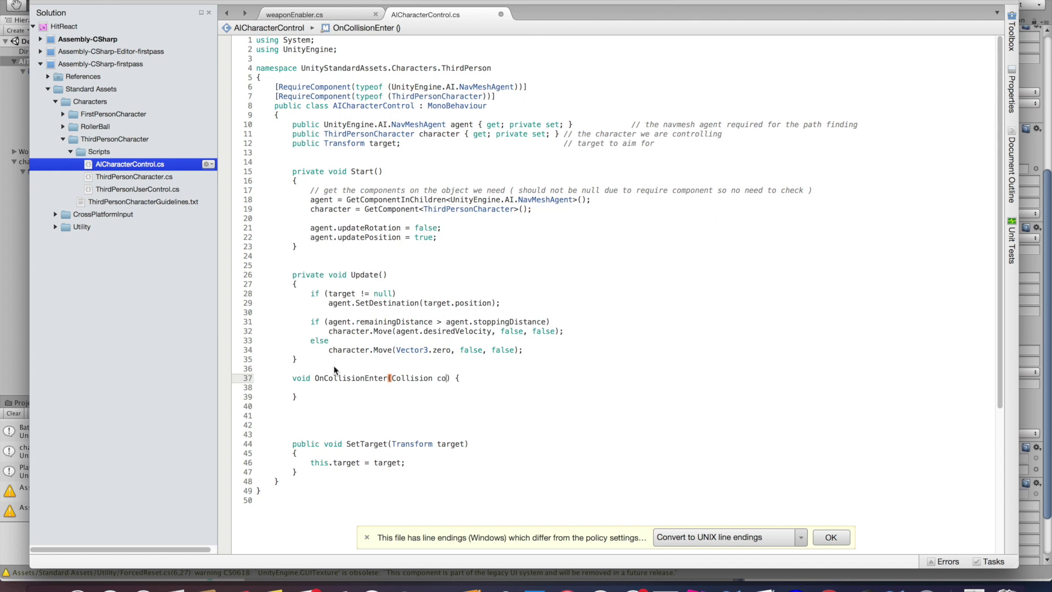
Inside OnCollisionEnter, set target = null if collision.gameObject.tag == "Bat", and save the script
{"action": "key", "text": "End"}
{"action": "key", "text": "Return"}
{"action": "type", "text": "if("}
{"action": "key", "text": "BackSpace"}
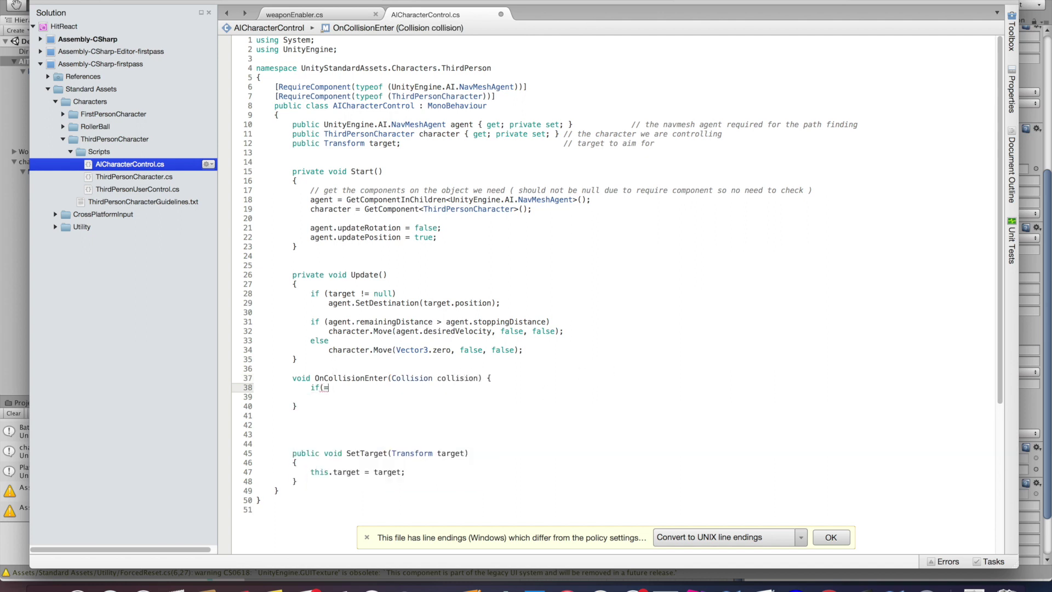
{"action": "type", "text": "collision.gam"}
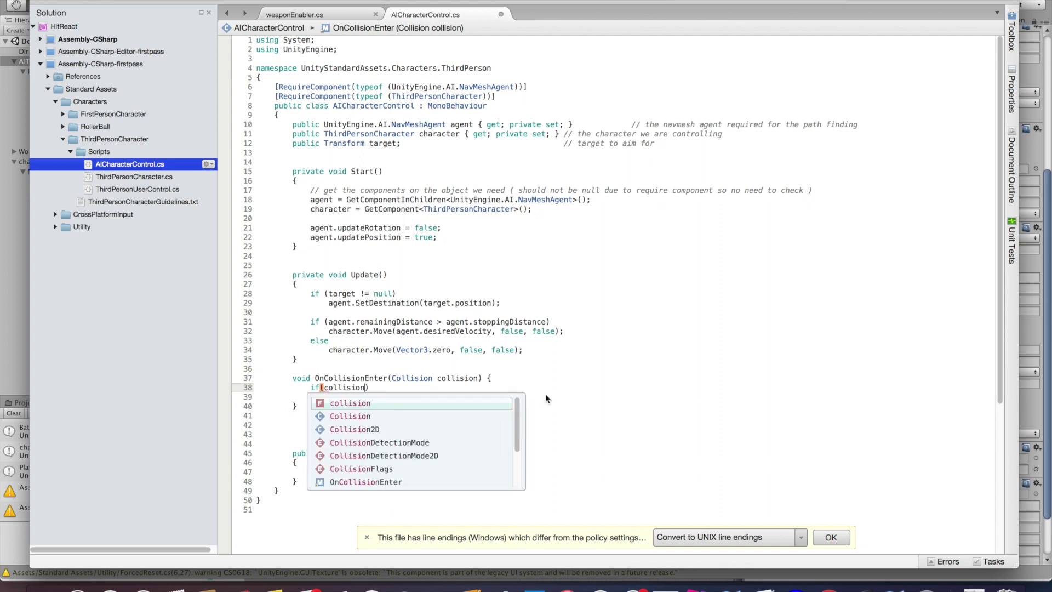
{"action": "type", "text": "eObject.tag == "}
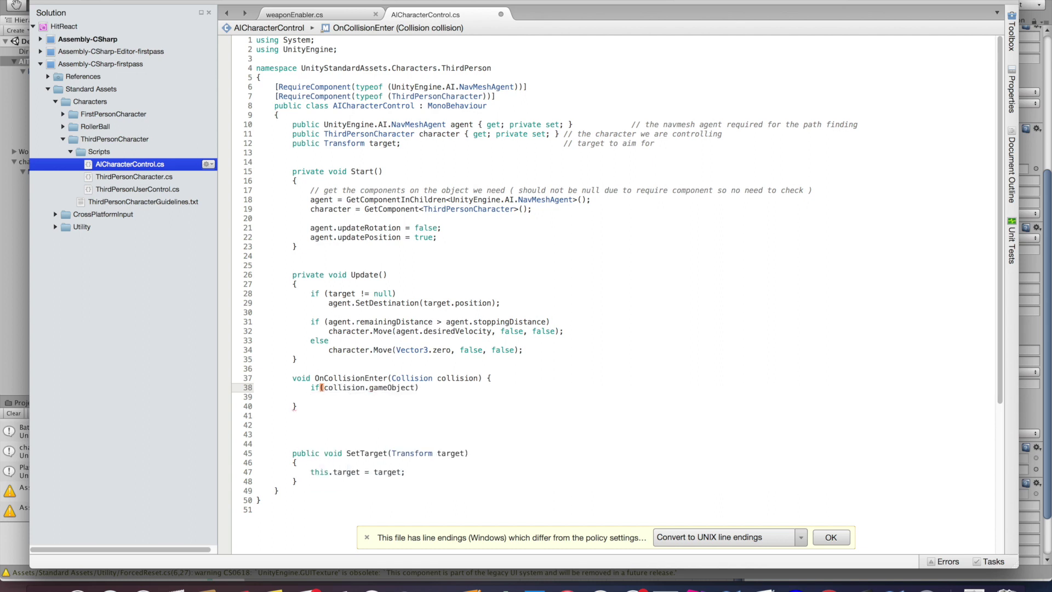
{"action": "type", "text": "\"Bat\""}
{"action": "type", "text": "{}"}
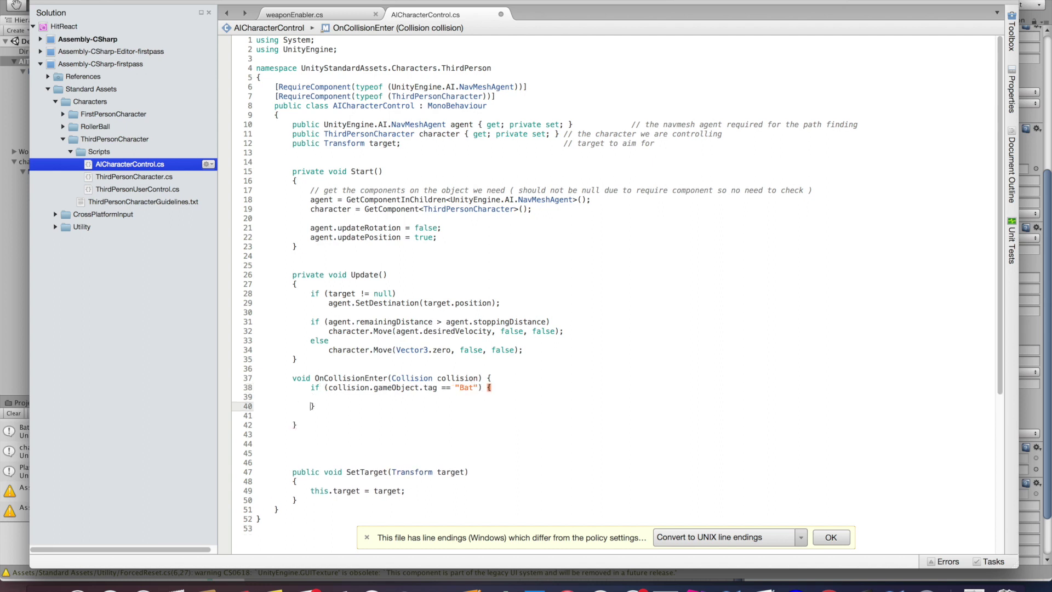
{"action": "key", "text": "Up"}
{"action": "key", "text": "End"}
{"action": "key", "text": "Return"}
{"action": "type", "text": "target = null;"}
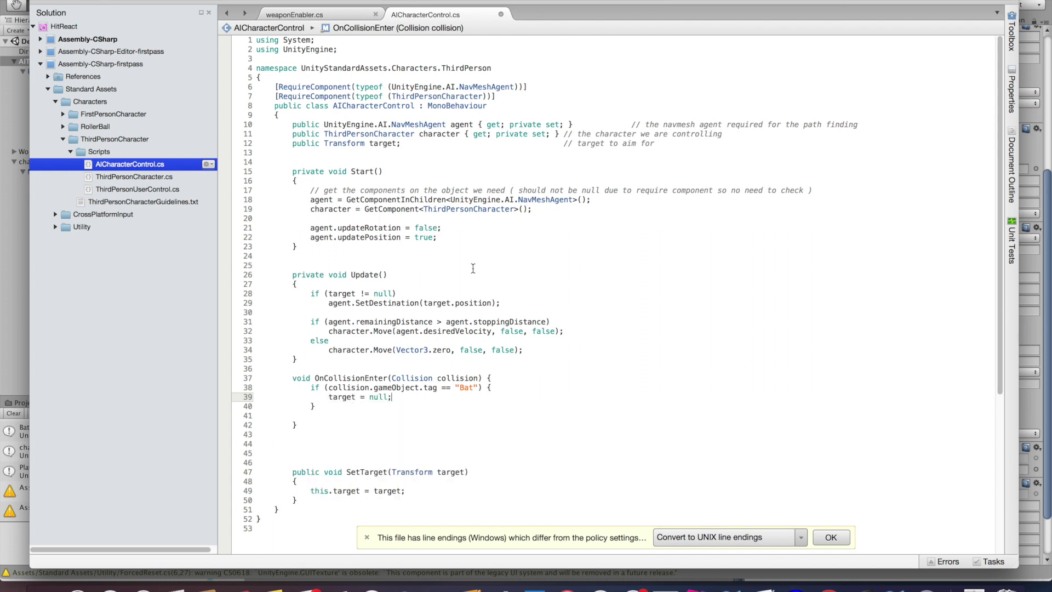
{"action": "double_click", "coordinate": [340, 294]}
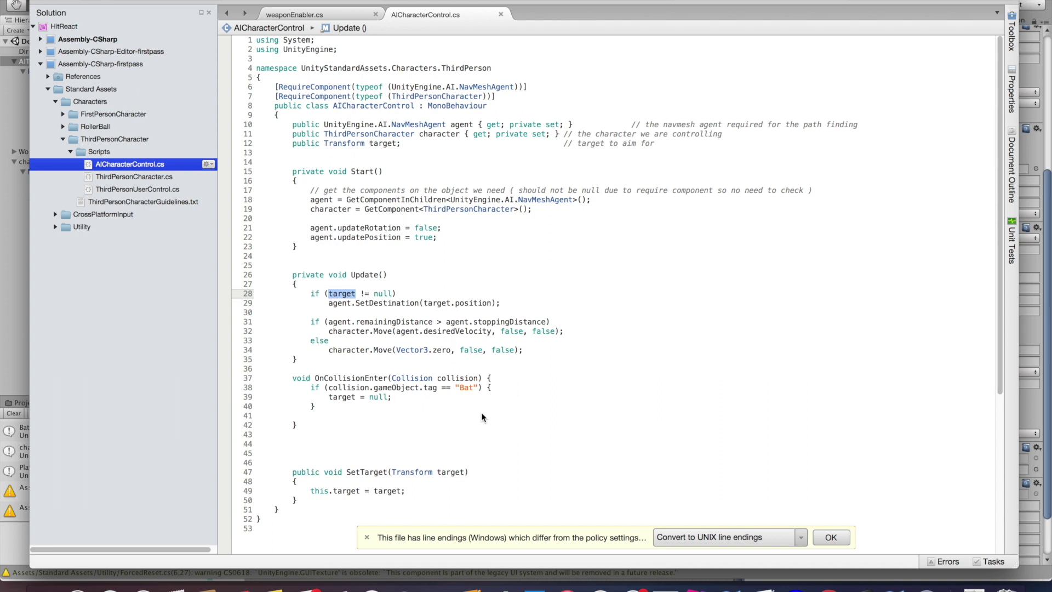
Switch to Unity, select Mob_Baseball_Bat_11, and check its Bat tag and the project's tag list
{"action": "left_click", "coordinate": [11, 271]}
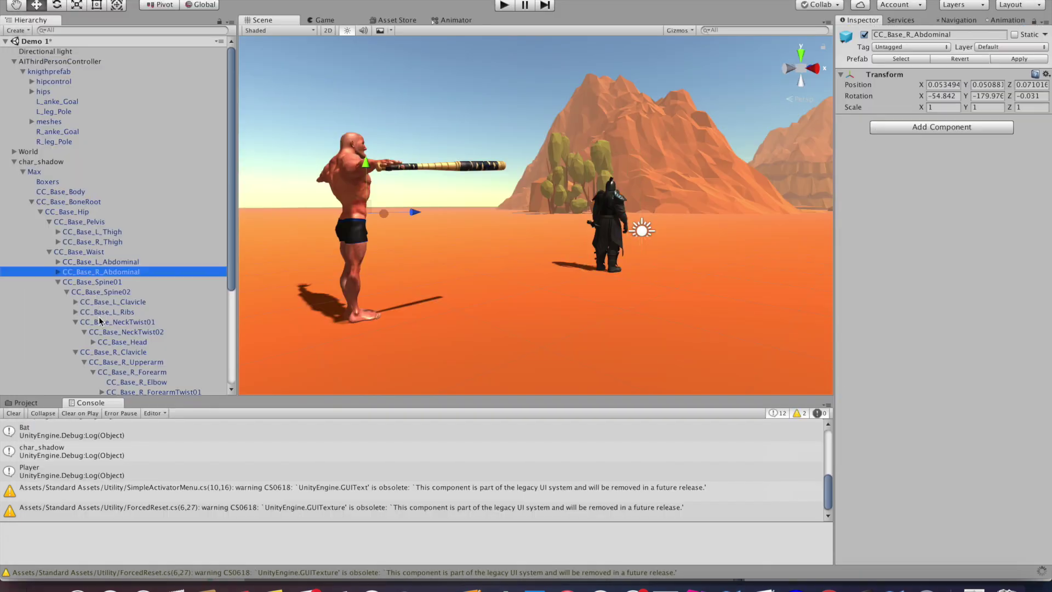
{"action": "scroll", "coordinate": [219, 265], "scroll_direction": "down", "scroll_amount": 5}
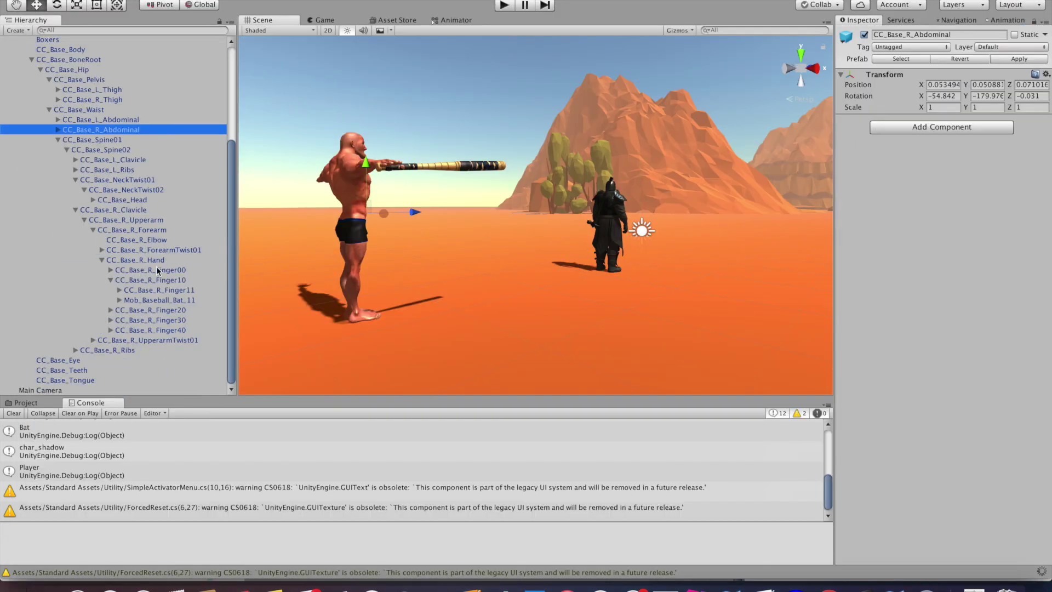
{"action": "left_click", "coordinate": [158, 300]}
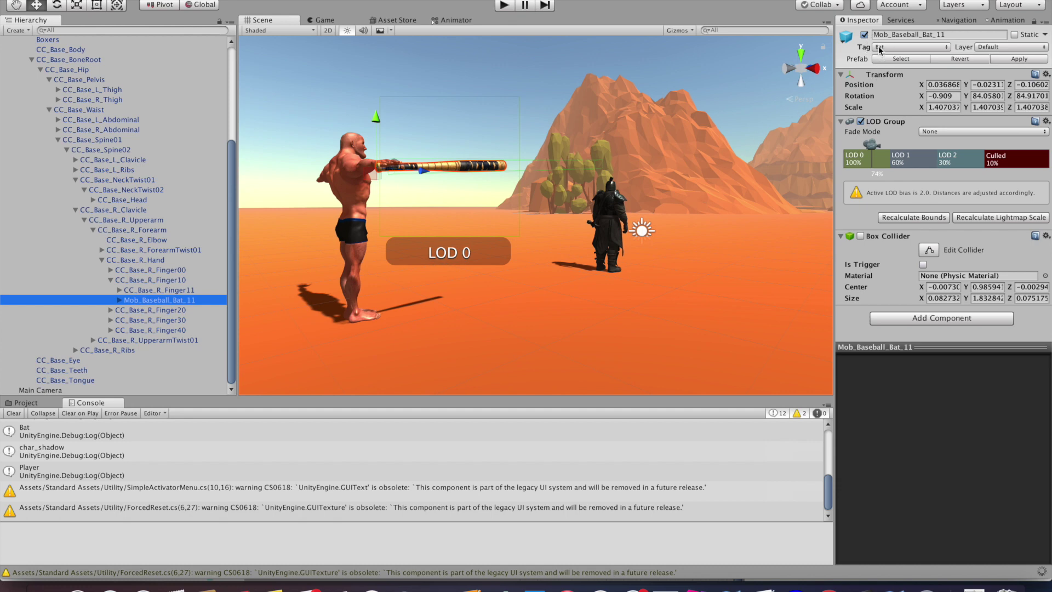
{"action": "left_click", "coordinate": [929, 47]}
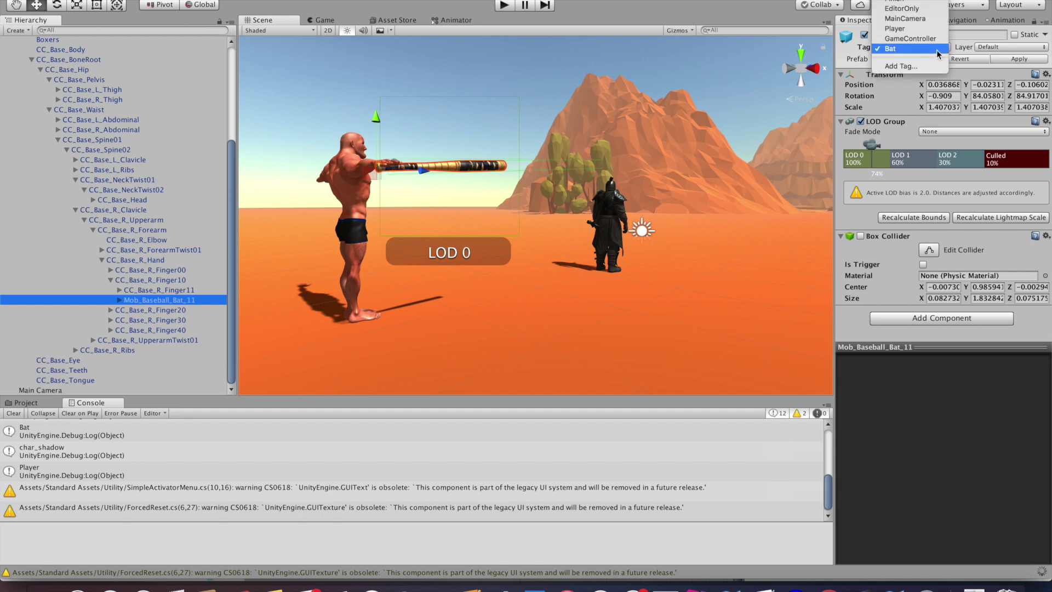
{"action": "left_click", "coordinate": [899, 67]}
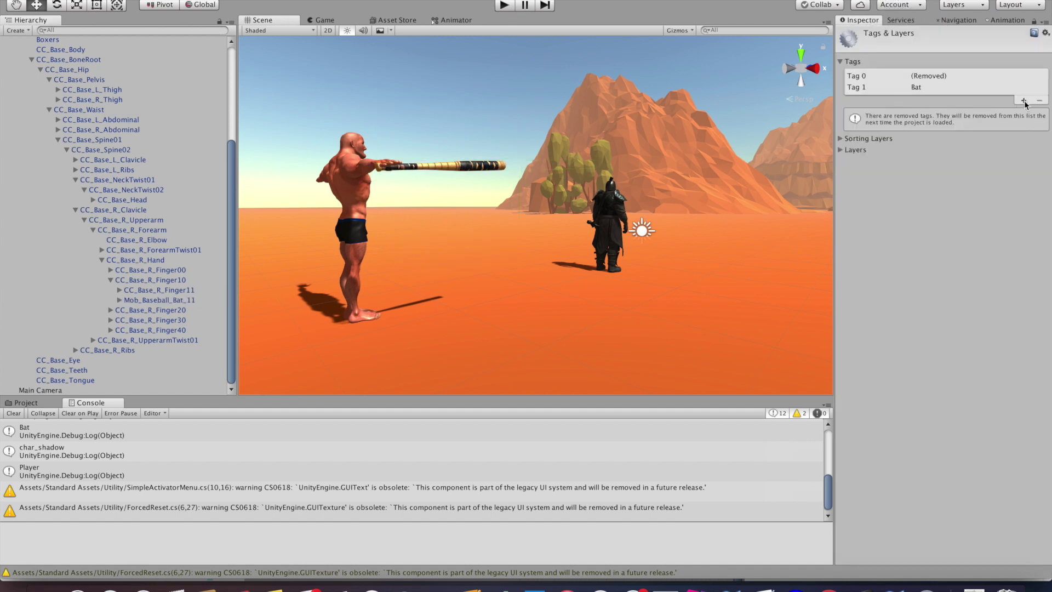
{"action": "left_click", "coordinate": [1024, 102]}
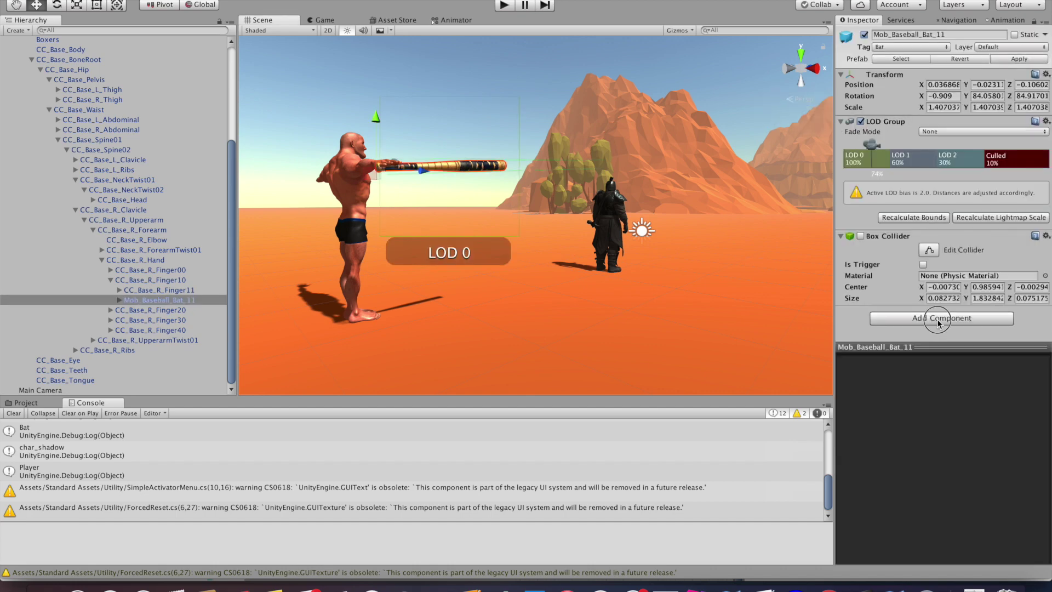
Add a Rigidbody to Mob_Baseball_Bat_11 with Is Kinematic enabled and Use Gravity disabled
{"action": "left_click", "coordinate": [942, 318]}
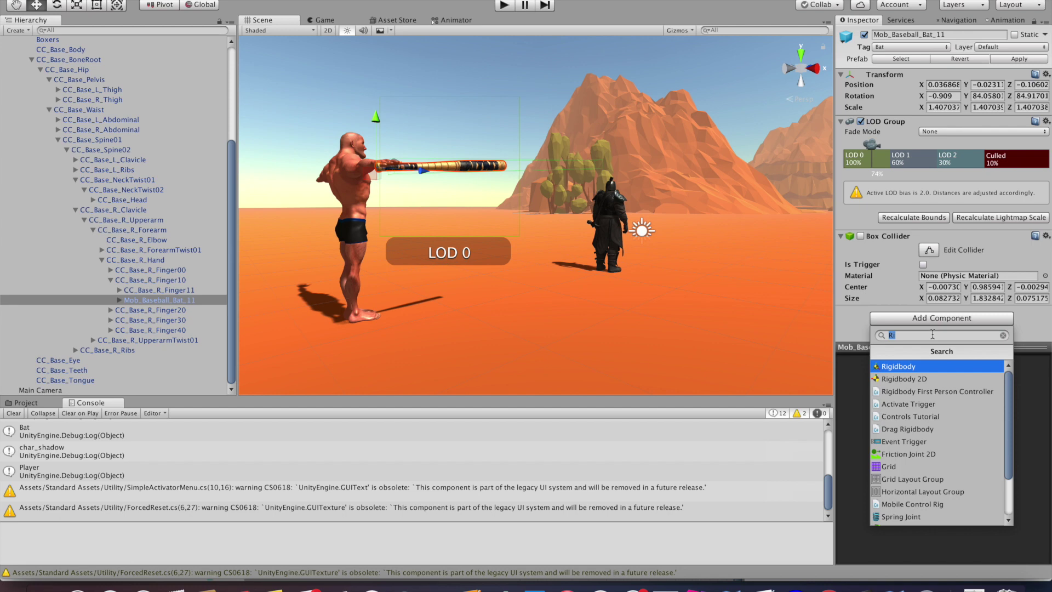
{"action": "left_click", "coordinate": [931, 366]}
{"action": "scroll", "coordinate": [942, 299], "scroll_direction": "down", "scroll_amount": 3}
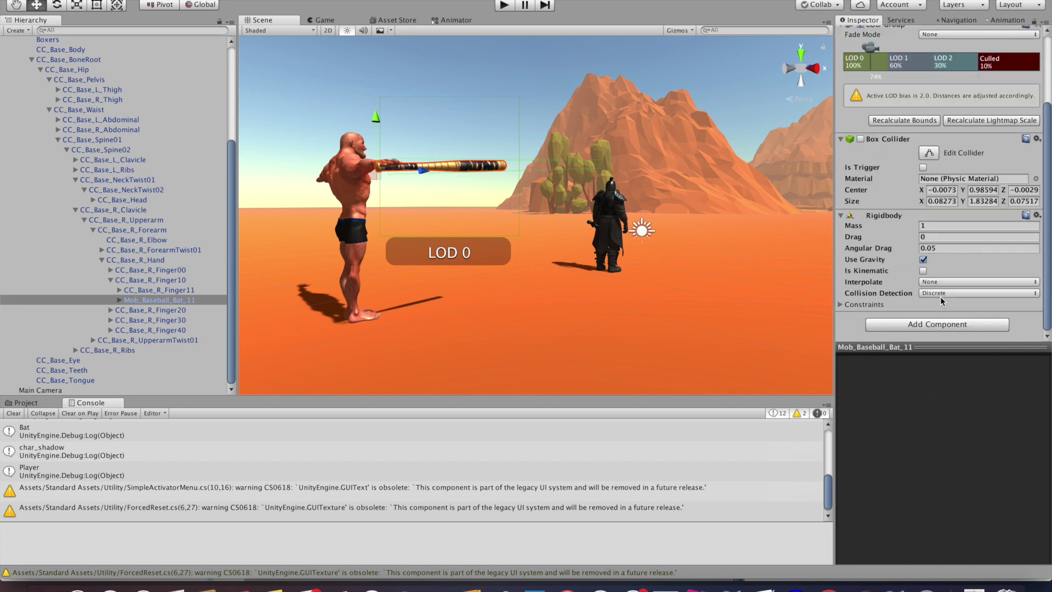
{"action": "left_click", "coordinate": [924, 270]}
{"action": "left_click", "coordinate": [923, 259]}
Run the game twice to test the bat's collision with the knight, stopping it after each run
{"action": "left_click", "coordinate": [504, 5]}
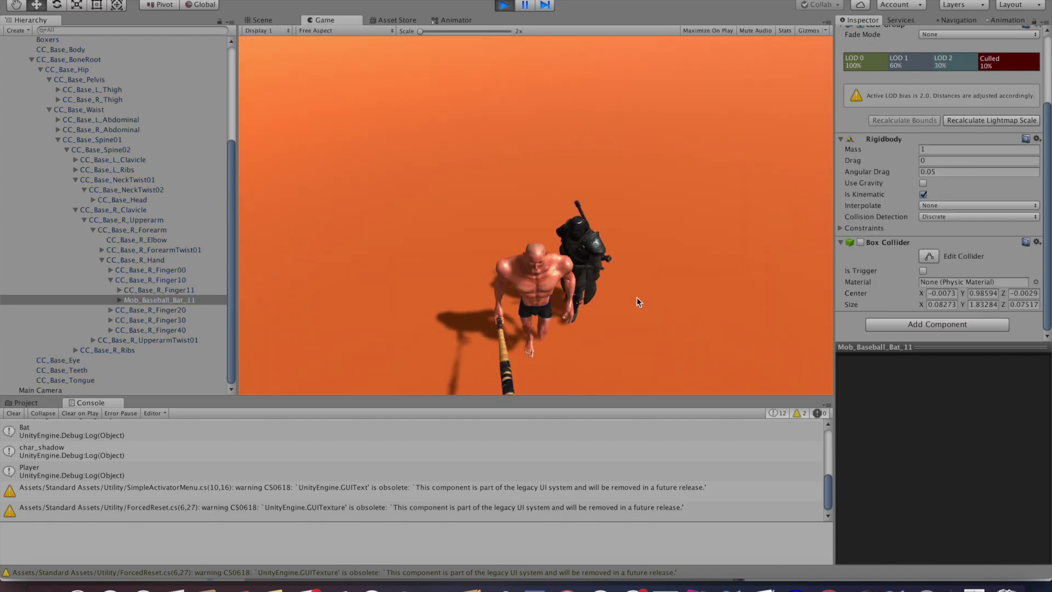
{"action": "left_click", "coordinate": [504, 5]}
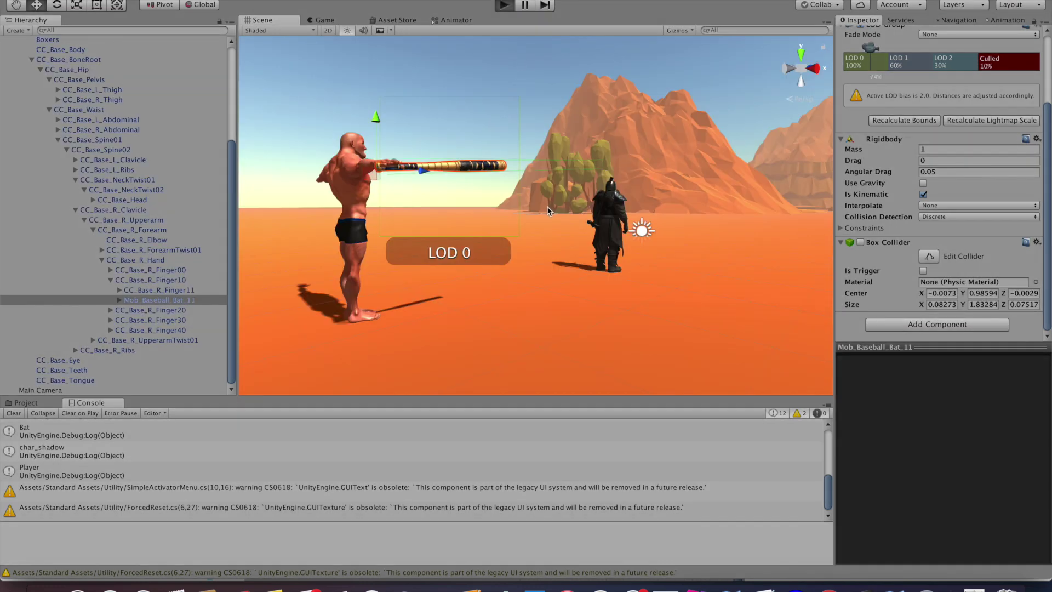
{"action": "key", "text": "ctrl+p"}
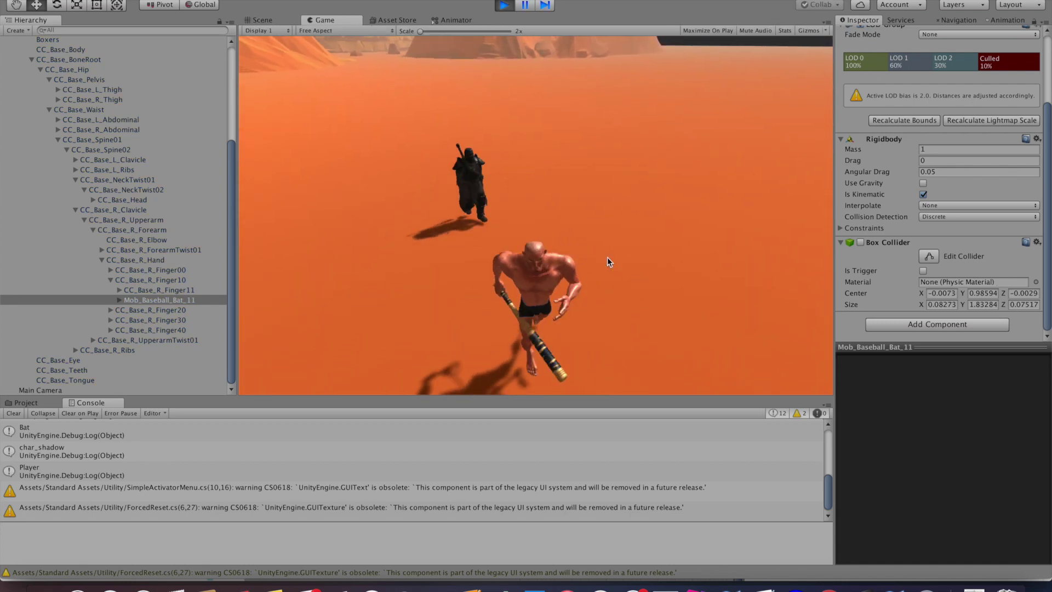
{"action": "key", "text": "ctrl+p"}
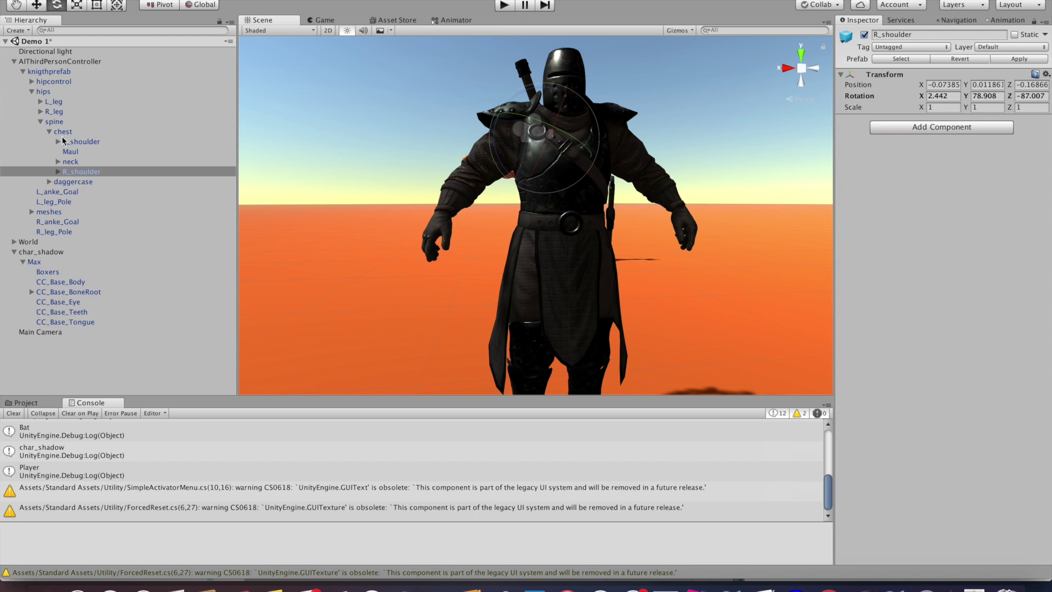
Rotate the knight's L_arm bone upward toward a T-pose and expand it to reach L_elbow
{"action": "left_click", "coordinate": [58, 142]}
{"action": "left_click", "coordinate": [82, 151]}
{"action": "left_click_drag", "start_coordinate": [607, 81], "coordinate": [595, 138]}
{"action": "left_click", "coordinate": [67, 151]}
{"action": "left_click", "coordinate": [93, 162]}
Rotate the knight's R_elbow and R_arm bones outward and upward toward a T-pose
{"action": "left_click", "coordinate": [60, 191]}
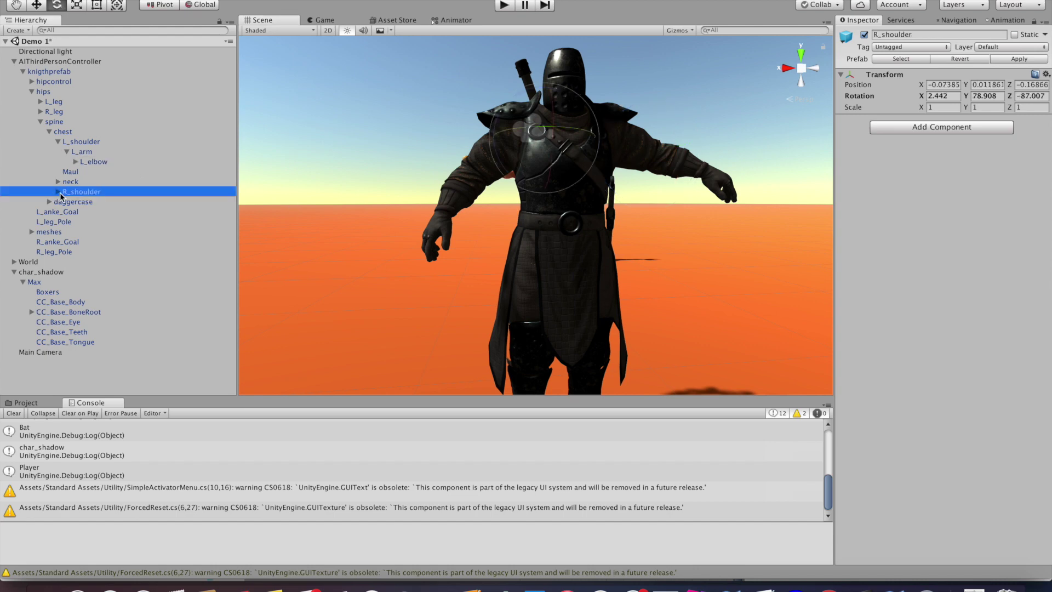
{"action": "left_click", "coordinate": [58, 191]}
{"action": "left_click", "coordinate": [72, 203]}
{"action": "left_click", "coordinate": [66, 202]}
{"action": "left_click", "coordinate": [94, 212]}
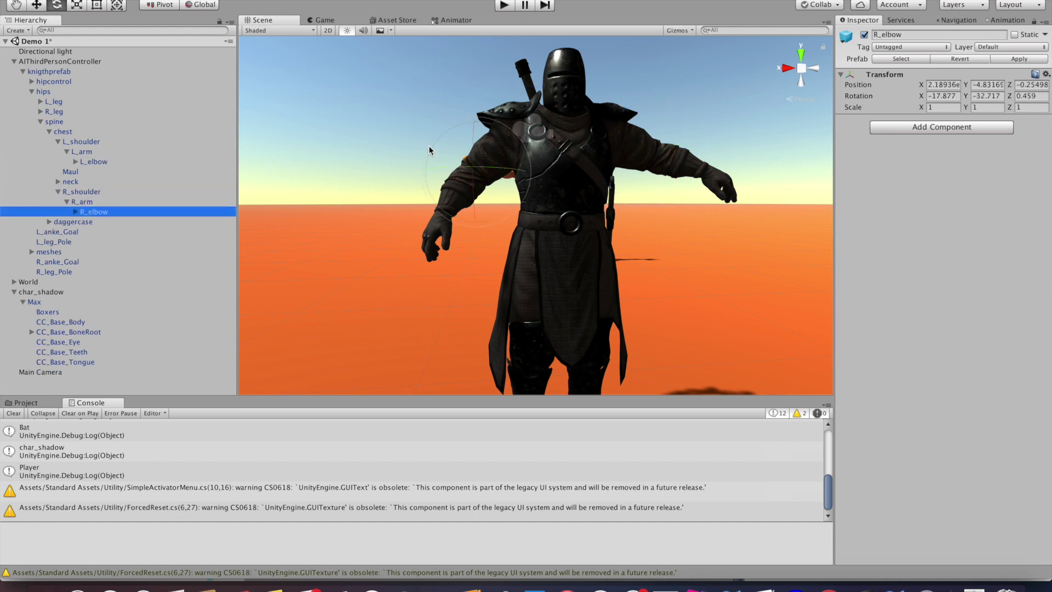
{"action": "left_click_drag", "start_coordinate": [430, 143], "coordinate": [440, 130]}
{"action": "left_click", "coordinate": [112, 201]}
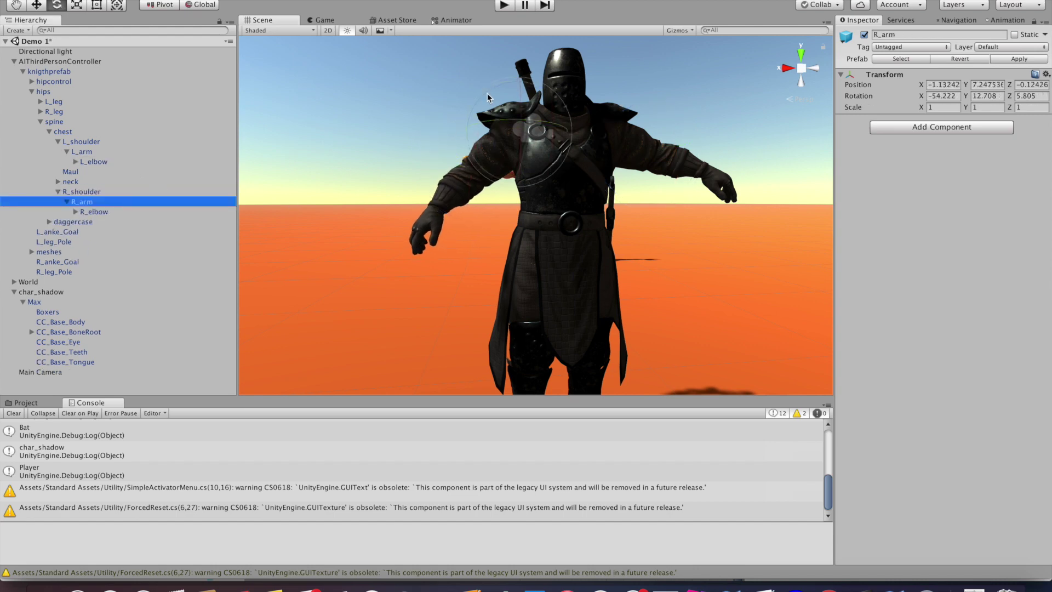
{"action": "left_click_drag", "start_coordinate": [486, 91], "coordinate": [521, 82]}
Select knigthprefab and open the Create Ragdoll wizard
{"action": "scroll", "coordinate": [775, 215], "scroll_direction": "down", "scroll_amount": 5}
{"action": "right_click_drag", "start_coordinate": [752, 241], "coordinate": [748, 244]}
{"action": "key", "text": "w"}
{"action": "key", "text": "a"}
{"action": "left_click", "coordinate": [311, 104]}
{"action": "left_click", "coordinate": [69, 71]}
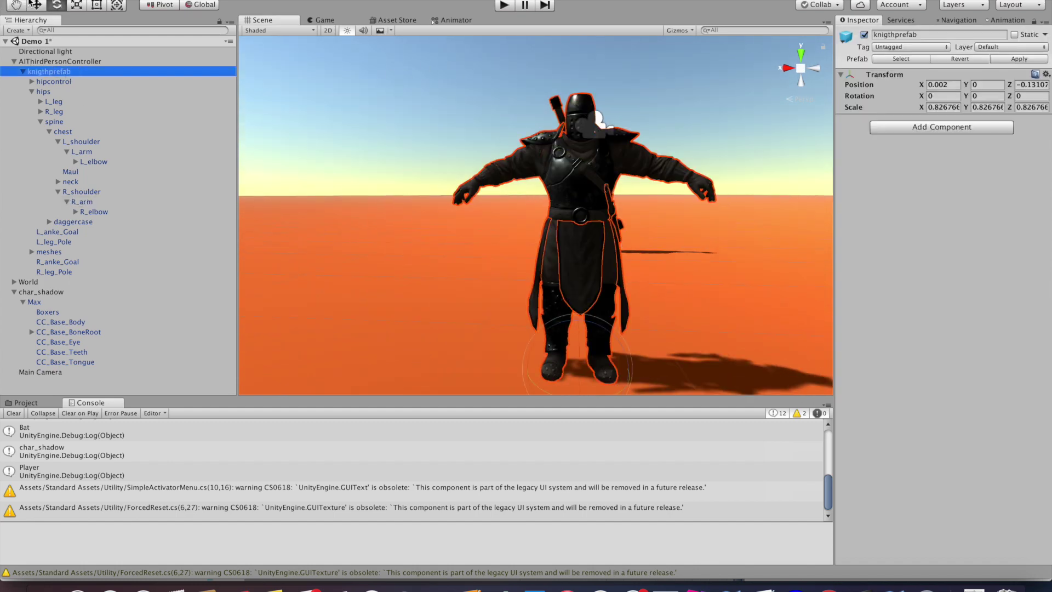
{"action": "right_click", "coordinate": [70, 71]}
{"action": "mouse_move", "coordinate": [109, 183]}
{"action": "left_click", "coordinate": [190, 261]}
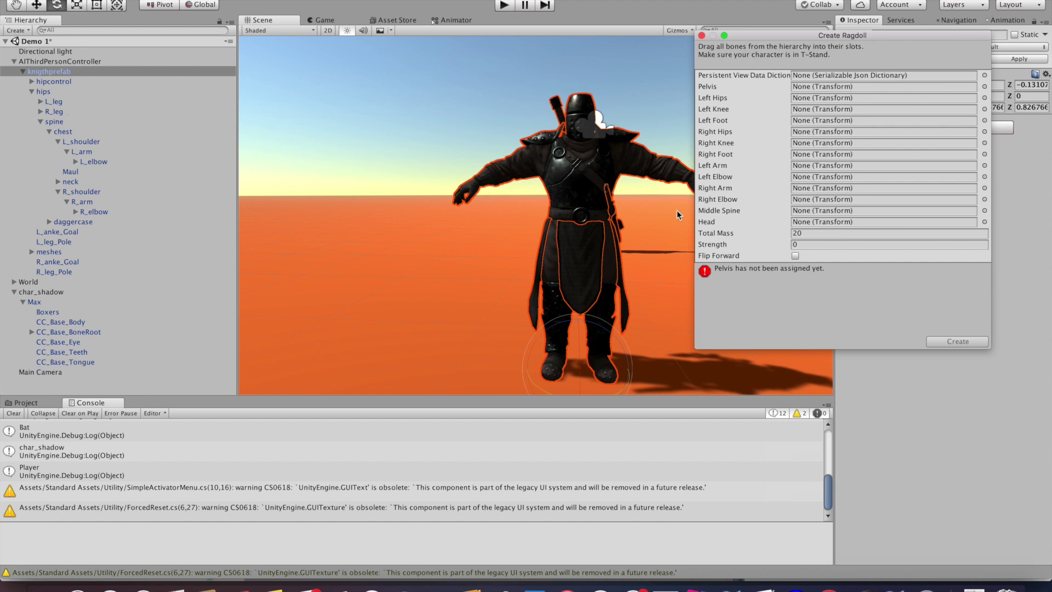
Assign hips as the ragdoll's Pelvis, and L_leg, L_knee and L_anke as Left Hips, Left Knee and Left Foot
{"action": "left_click_drag", "start_coordinate": [44, 92], "coordinate": [828, 86]}
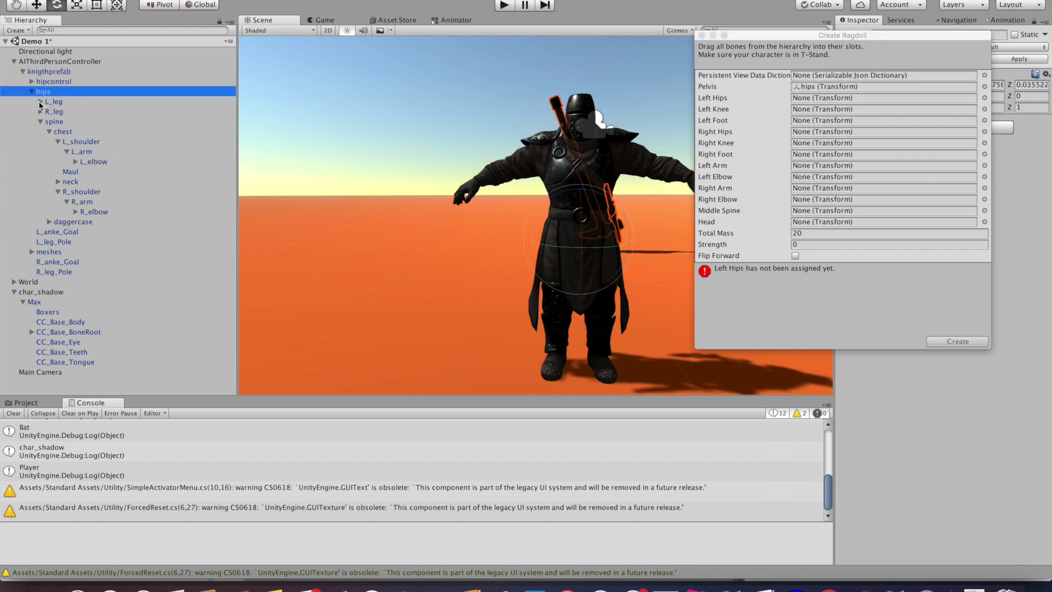
{"action": "left_click", "coordinate": [40, 102]}
{"action": "left_click", "coordinate": [60, 103]}
{"action": "left_click_drag", "start_coordinate": [60, 103], "coordinate": [828, 110]}
{"action": "left_click", "coordinate": [50, 111]}
{"action": "left_click", "coordinate": [63, 122]}
Assign R_leg, R_knee and R_anke as the ragdoll's Right Hips, Right Knee and Right Foot
{"action": "left_click_drag", "start_coordinate": [63, 121], "coordinate": [868, 132]}
{"action": "left_click", "coordinate": [41, 132]}
{"action": "left_click", "coordinate": [49, 142]}
{"action": "left_click_drag", "start_coordinate": [63, 142], "coordinate": [811, 155]}
Assign L_arm, L_elbow, R_arm and R_elbow to the ragdoll's matching left and right arm and elbow slots
{"action": "left_click", "coordinate": [76, 182]}
{"action": "left_click_drag", "start_coordinate": [75, 183], "coordinate": [810, 165]}
{"action": "left_click_drag", "start_coordinate": [81, 196], "coordinate": [827, 176]}
{"action": "left_click", "coordinate": [90, 193]}
{"action": "left_click_drag", "start_coordinate": [82, 242], "coordinate": [828, 199]}
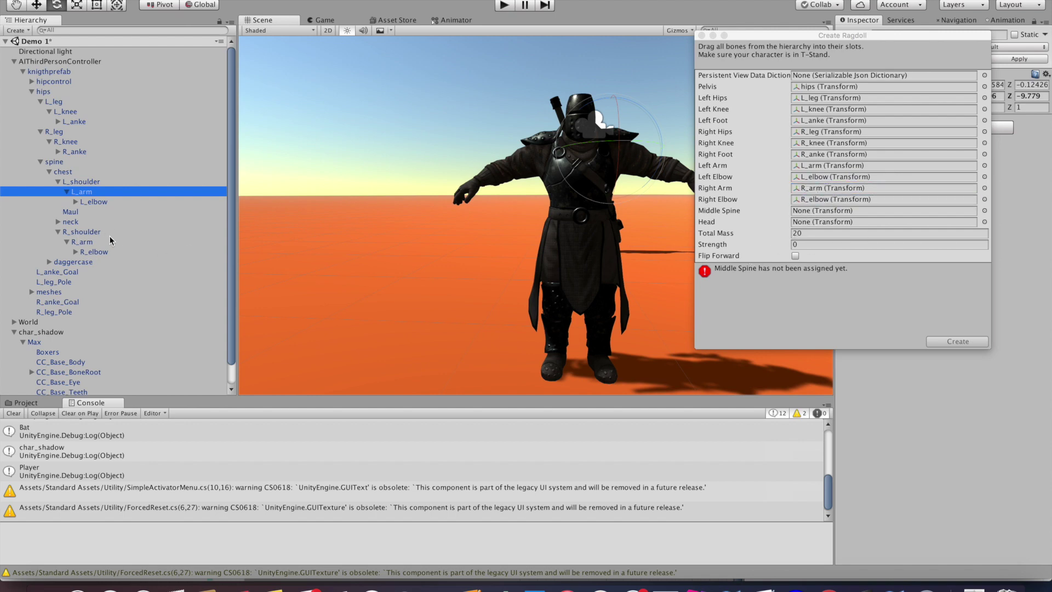
Assign spine as Middle Spine and the bone under neck as Head, and create the ragdoll
{"action": "left_click", "coordinate": [54, 162]}
{"action": "left_click_drag", "start_coordinate": [55, 161], "coordinate": [828, 210]}
{"action": "left_click", "coordinate": [58, 222]}
{"action": "left_click", "coordinate": [80, 232]}
{"action": "left_click_drag", "start_coordinate": [81, 232], "coordinate": [828, 222]}
{"action": "left_click", "coordinate": [970, 340]}
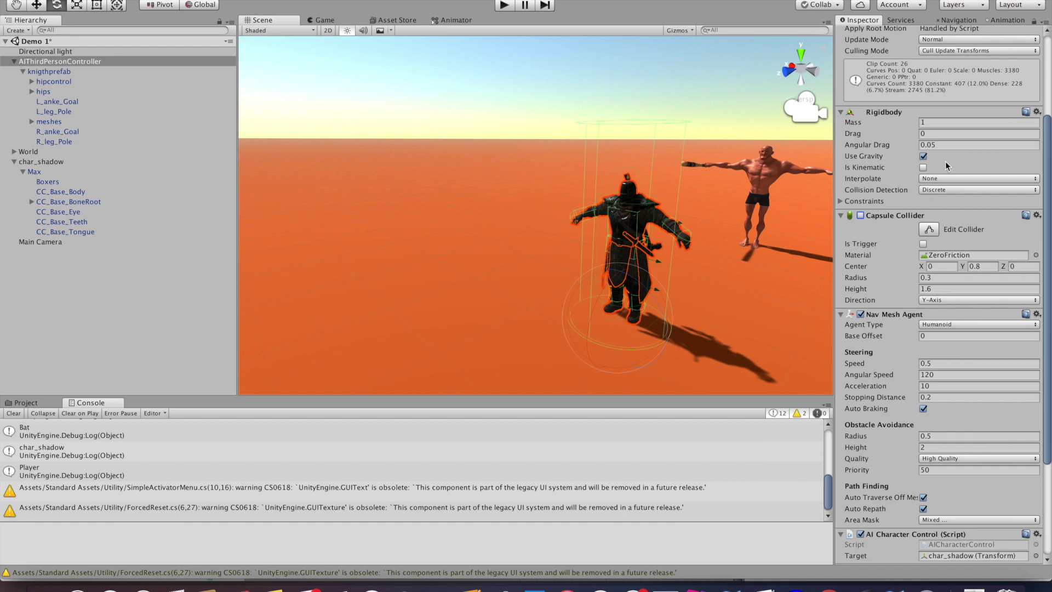
Disable the knight's Nav Mesh Agent, AI Character Control, Third Person Character and Animator components, and run the game briefly to test the ragdoll
{"action": "scroll", "coordinate": [921, 346], "scroll_direction": "down", "scroll_amount": 5}
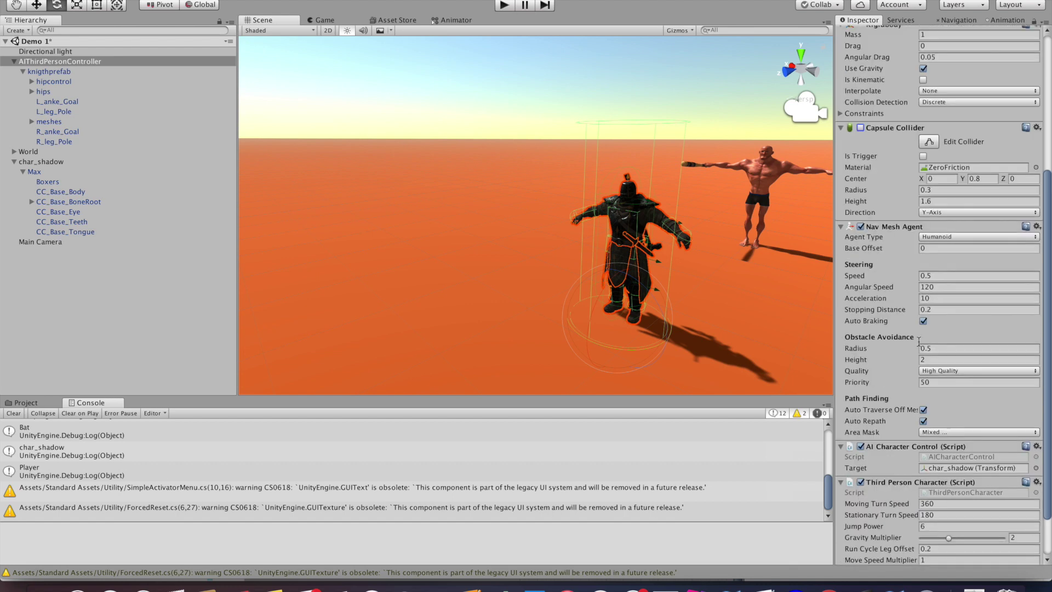
{"action": "left_click", "coordinate": [861, 180]}
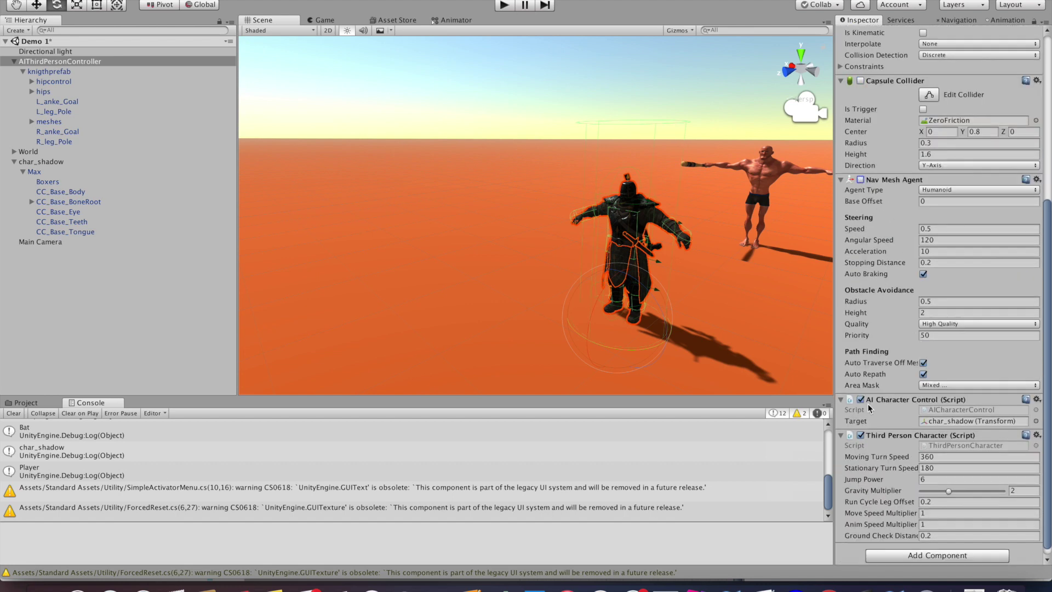
{"action": "scroll", "coordinate": [891, 308], "scroll_direction": "up", "scroll_amount": 10}
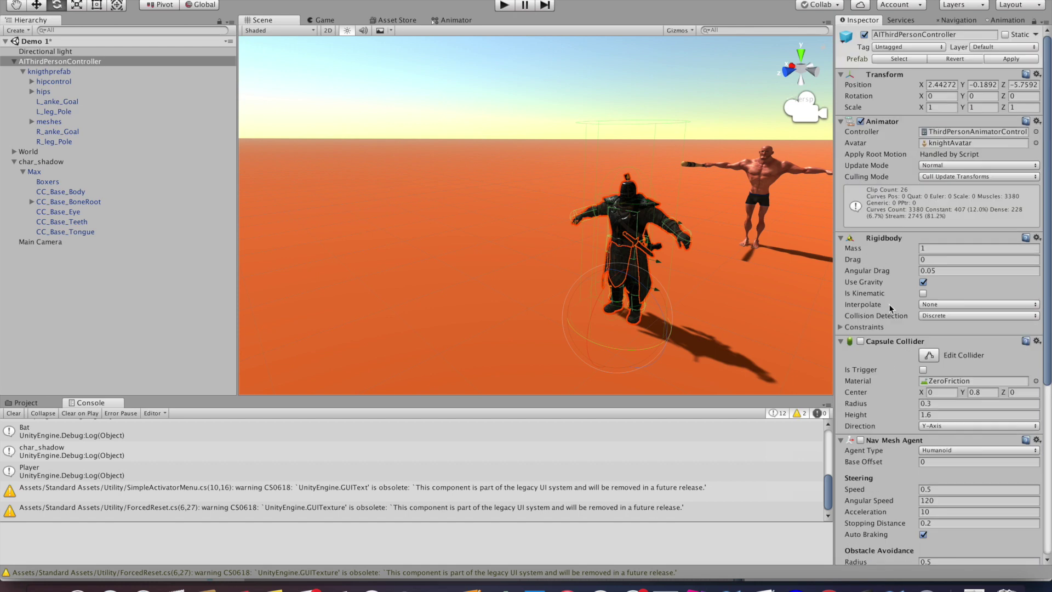
{"action": "left_click", "coordinate": [861, 121]}
{"action": "left_click", "coordinate": [505, 6]}
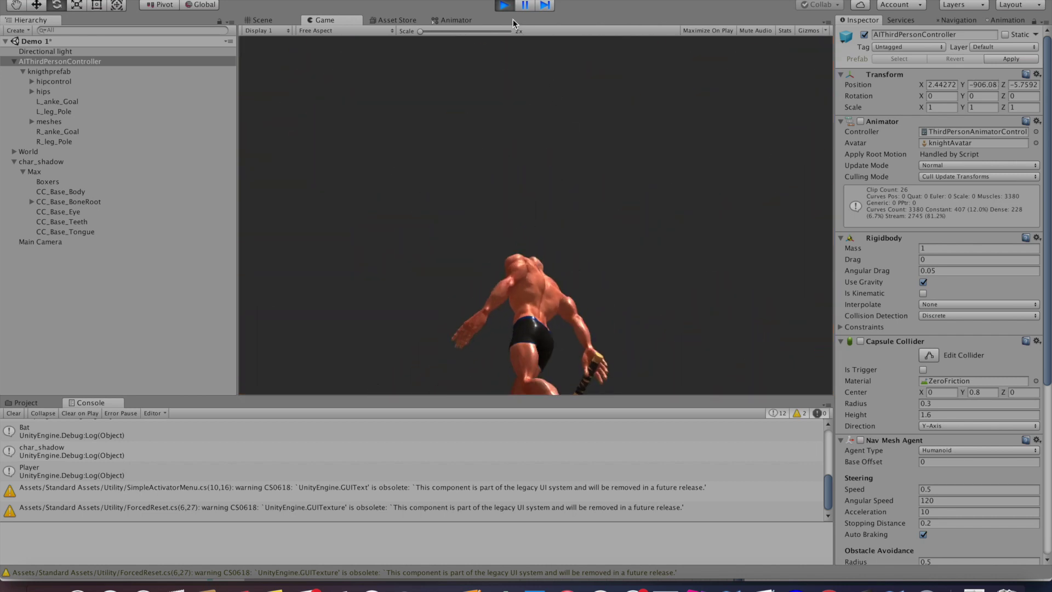
{"action": "left_click", "coordinate": [504, 6]}
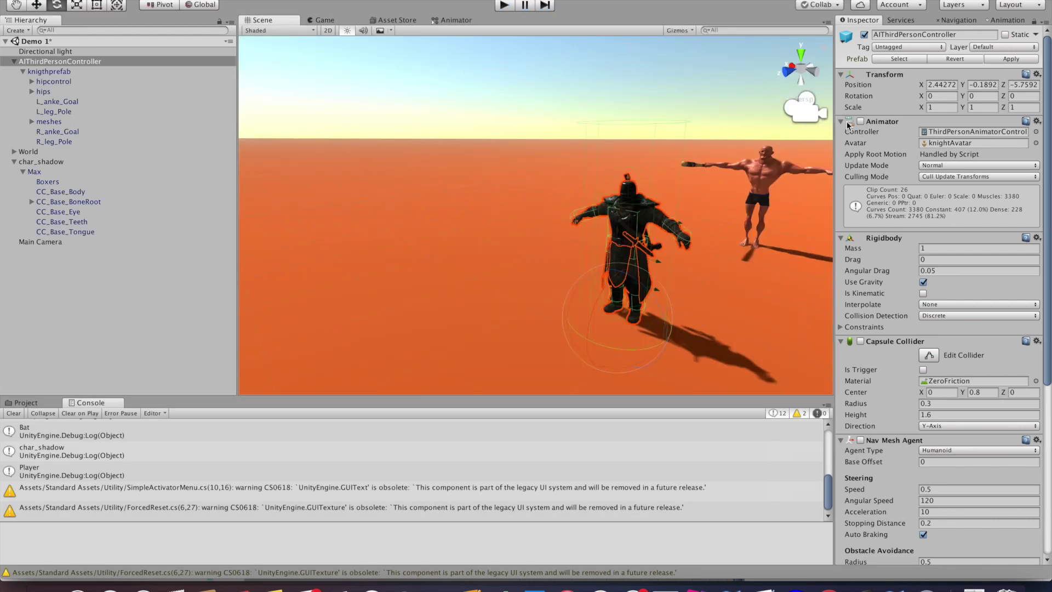
Re-enable the knight's Animator, Capsule Collider, Nav Mesh Agent, AI Character Control and Third Person Character components
{"action": "left_click", "coordinate": [861, 122]}
{"action": "left_click", "coordinate": [860, 341]}
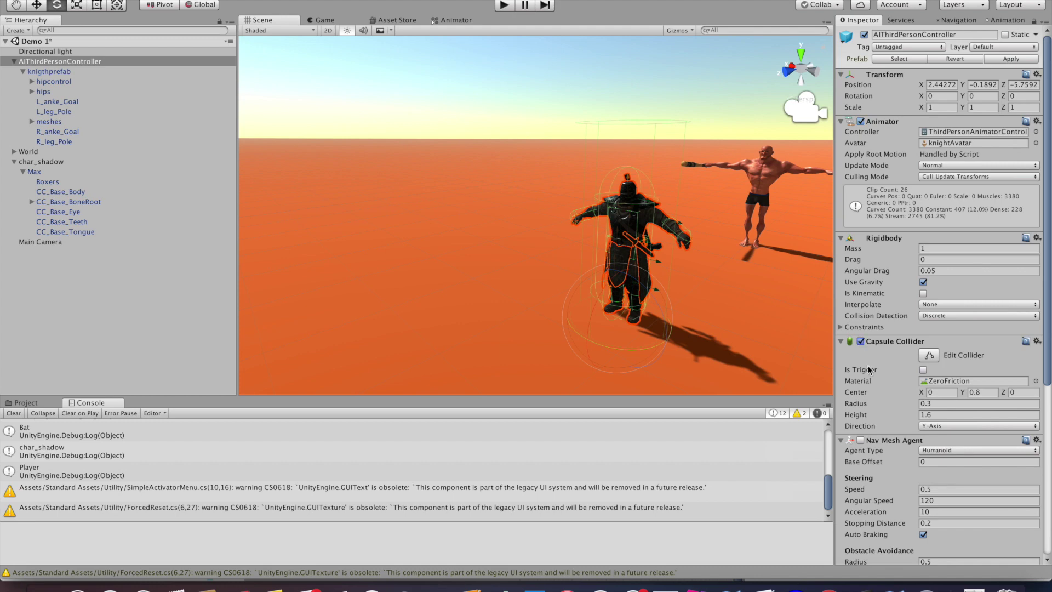
{"action": "scroll", "coordinate": [861, 343], "scroll_direction": "down", "scroll_amount": 3}
{"action": "left_click", "coordinate": [861, 316]}
{"action": "scroll", "coordinate": [861, 424], "scroll_direction": "down", "scroll_amount": 3}
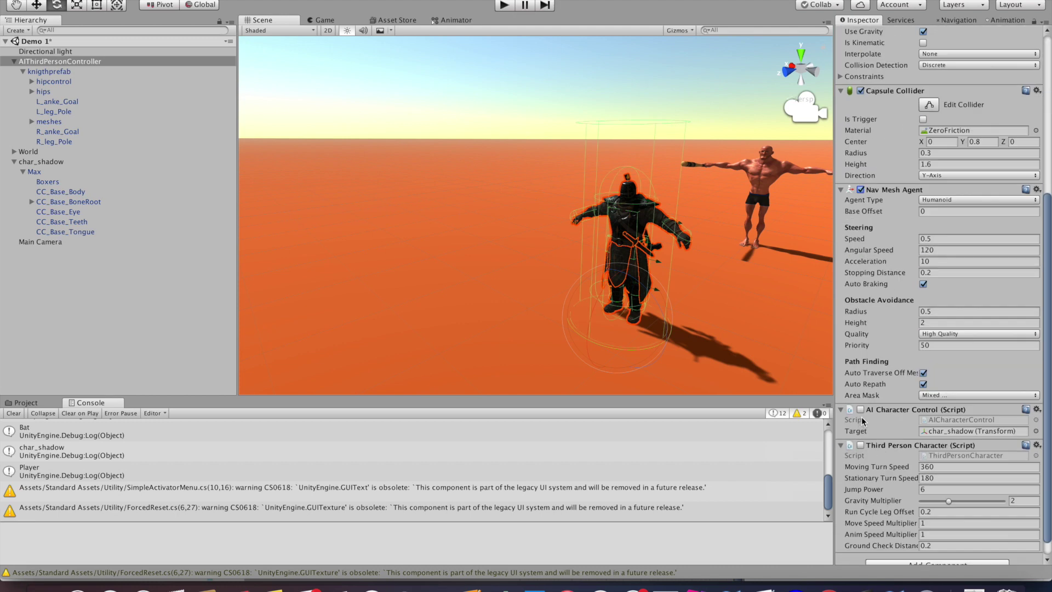
{"action": "left_click", "coordinate": [860, 410]}
{"action": "left_click", "coordinate": [861, 446]}
{"action": "left_click_drag", "start_coordinate": [379, 141], "coordinate": [429, 211], "text": "alt"}
{"action": "key", "text": "s"}
{"action": "key", "text": "a"}
{"action": "key", "text": "w"}
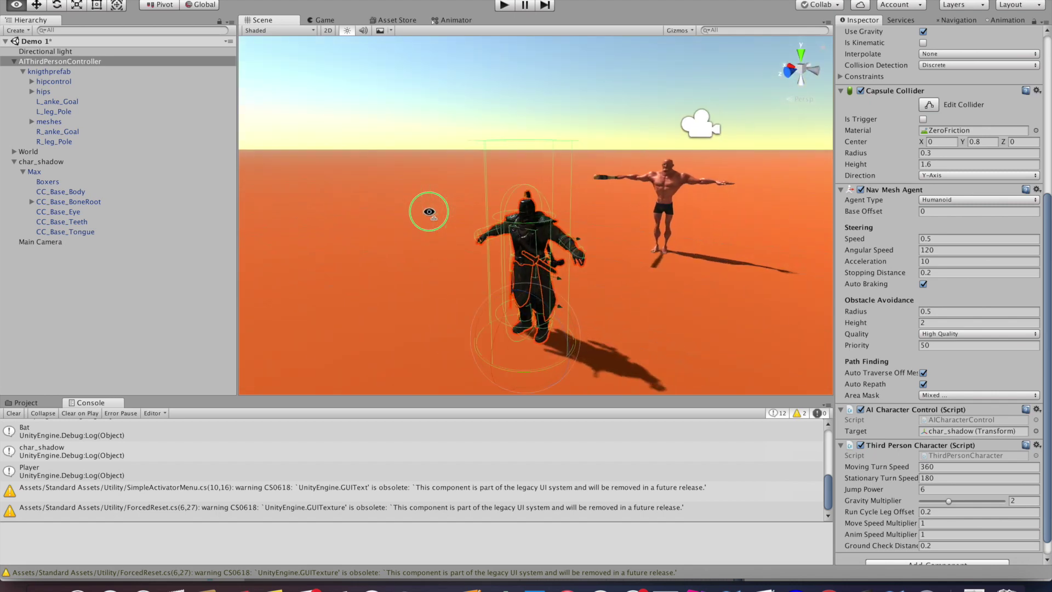
{"action": "key", "text": "d"}
{"action": "key", "text": "a"}
{"action": "key", "text": "d"}
{"action": "key", "text": "a"}
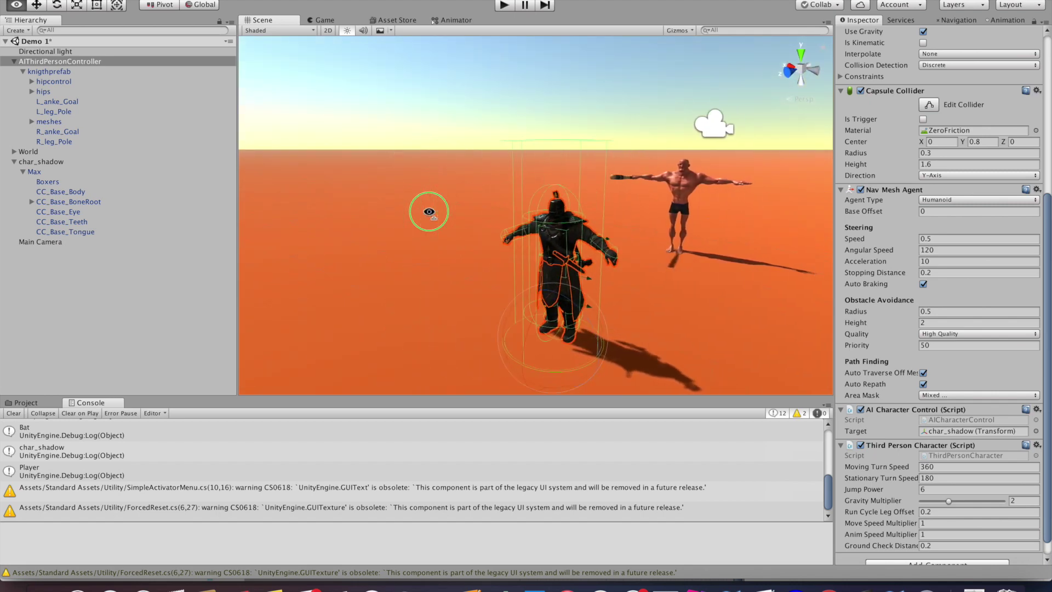
{"action": "key", "text": "d"}
{"action": "left_click_drag", "start_coordinate": [474, 225], "coordinate": [447, 222], "text": "alt"}
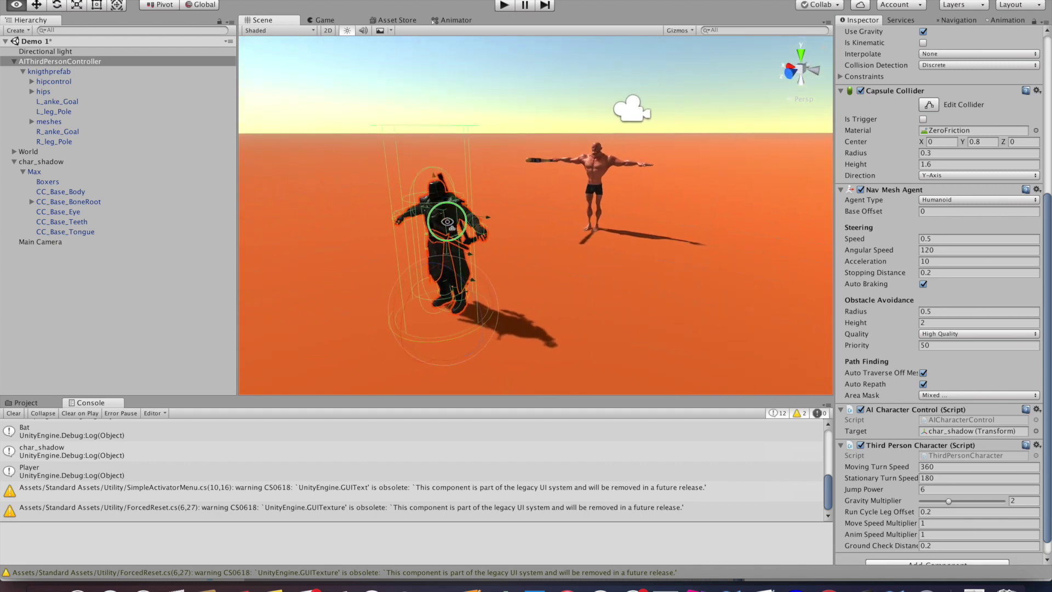
{"action": "right_click_drag", "start_coordinate": [448, 222], "coordinate": [440, 221]}
{"action": "key", "text": "w"}
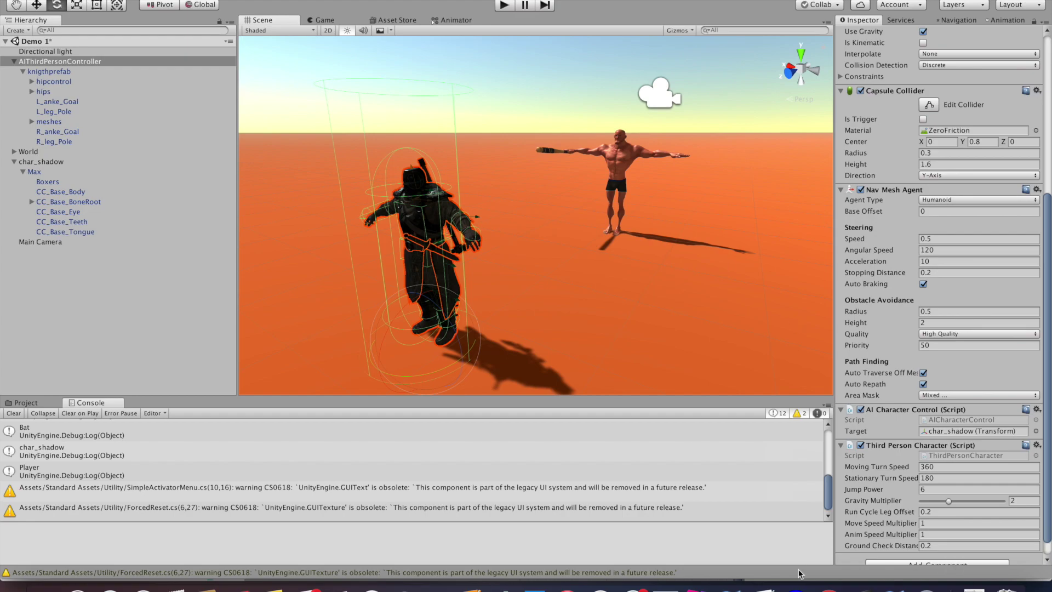
Switch to MonoDevelop and declare a private Collider[] field named colliders below the target field in AICharacterControl.cs
{"action": "left_click", "coordinate": [888, 587]}
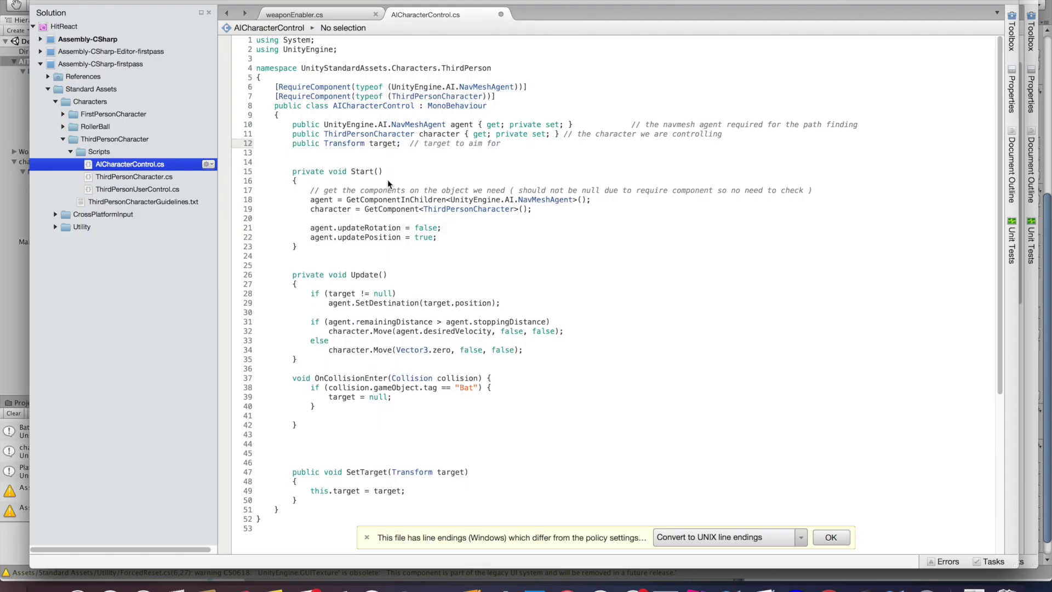
{"action": "key", "text": "Down"}
{"action": "type", "text": "private"}
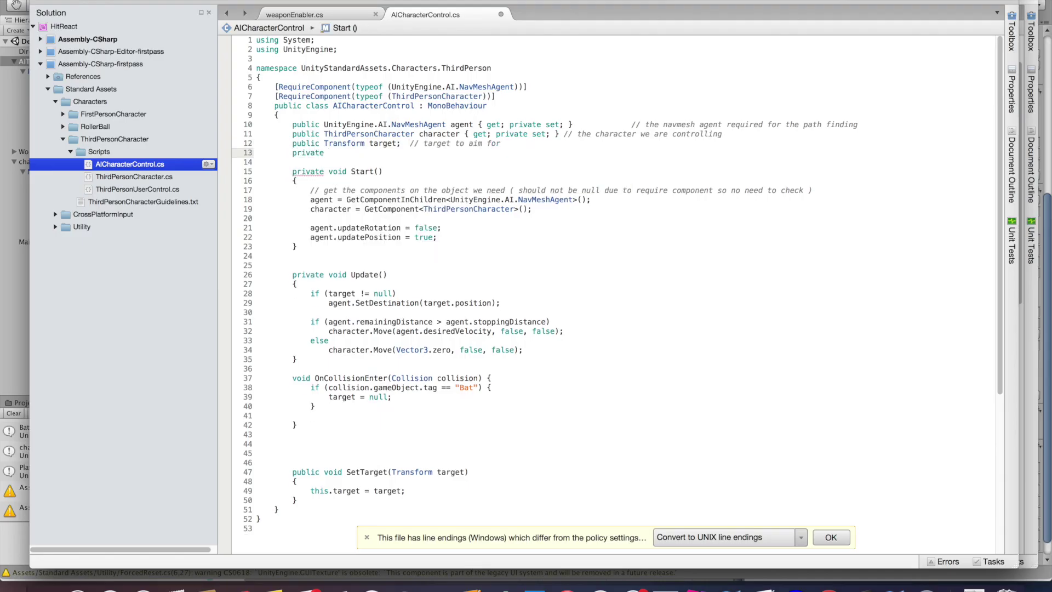
{"action": "type", "text": " Rirg"}
{"action": "key", "text": "BackSpace"}
{"action": "key", "text": "BackSpace"}
{"action": "key", "text": "BackSpace"}
{"action": "key", "text": "BackSpace"}
{"action": "type", "text": "C"}
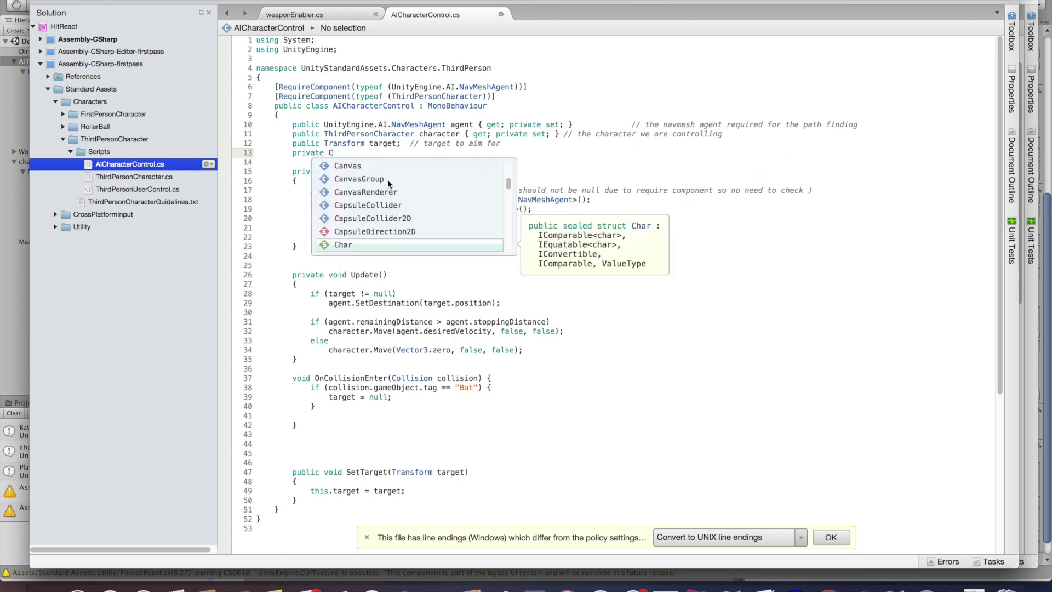
{"action": "type", "text": "olliders[]"}
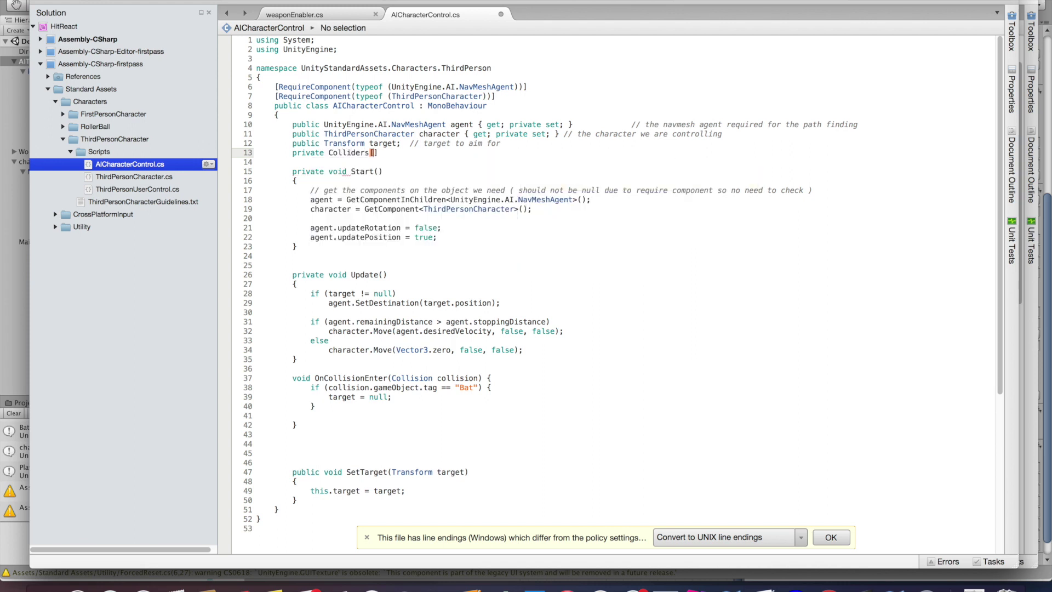
{"action": "type", "text": " colliders;"}
{"action": "key", "text": "BackSpace"}
{"action": "left_click", "coordinate": [464, 151]}
Declare a private Rigidbody[] field named rigidbodys below the colliders field
{"action": "key", "text": "Return"}
{"action": "type", "text": "pr"}
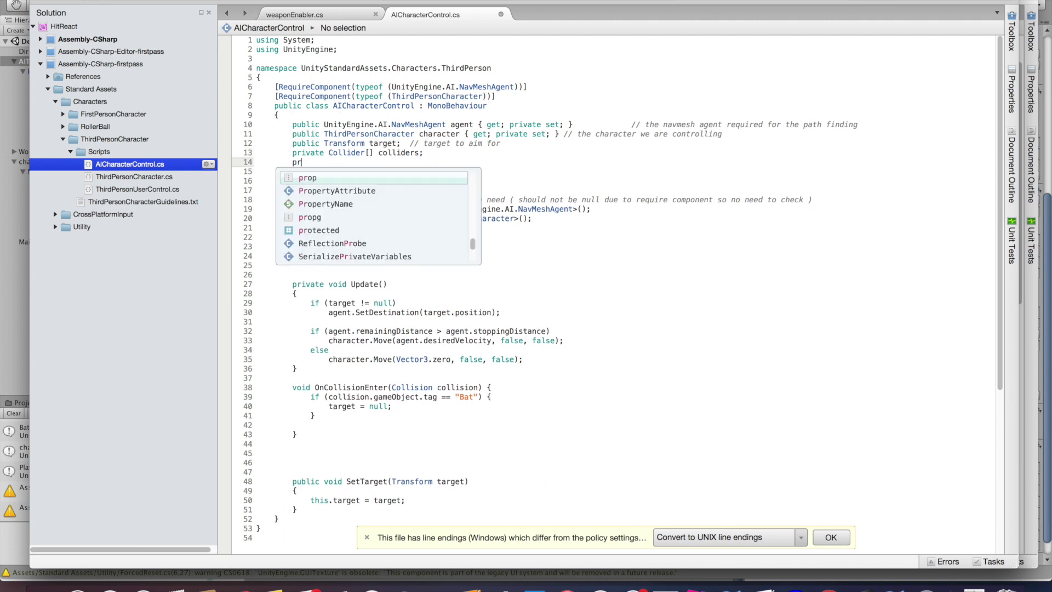
{"action": "type", "text": "ivate Rigidbody"}
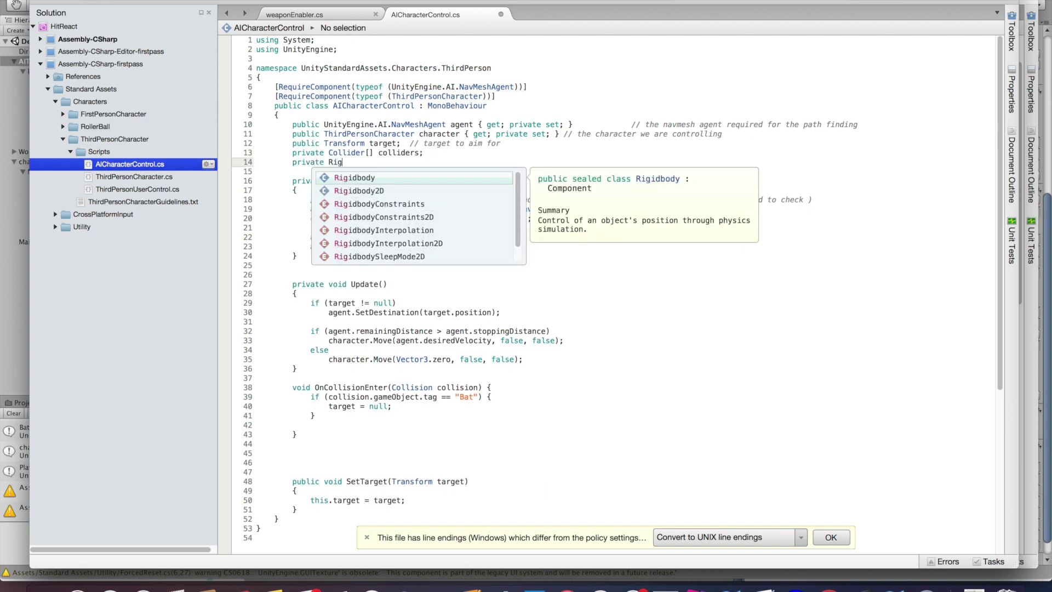
{"action": "key", "text": "Return"}
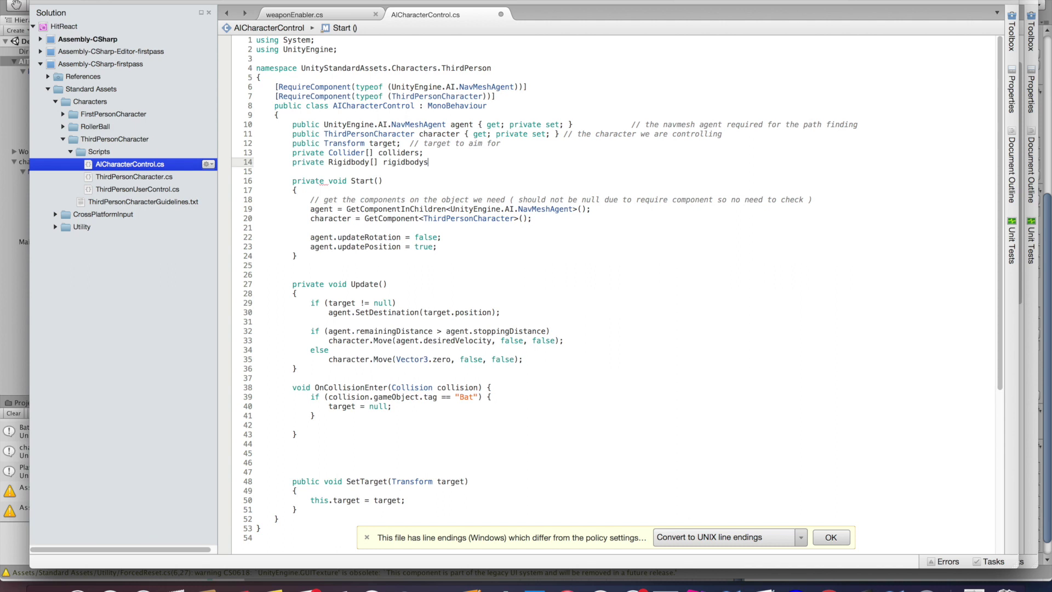
{"action": "key", "text": "Return"}
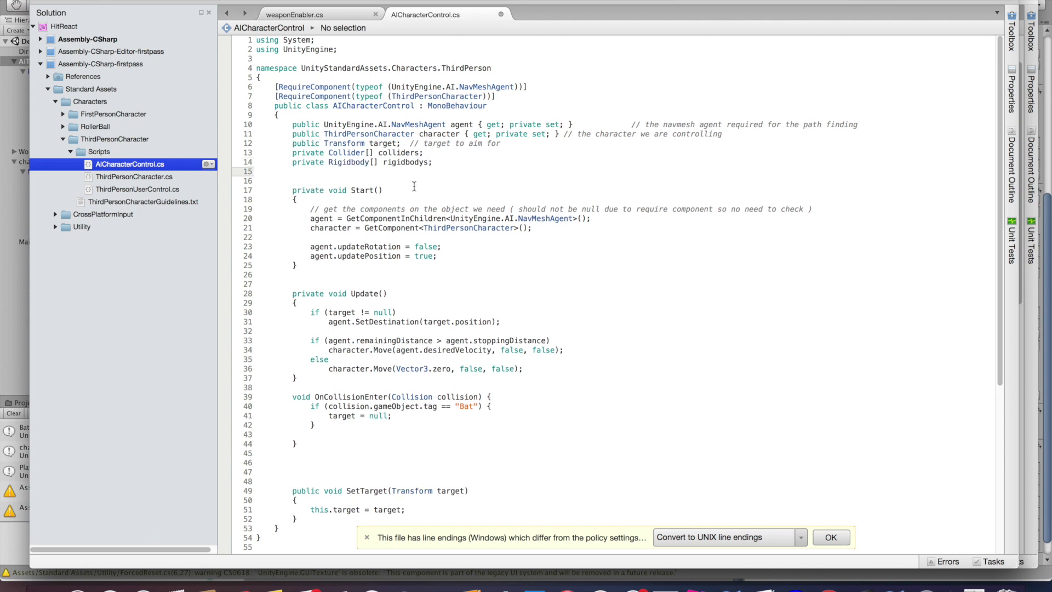
In Start, below the character assignment, assign colliders with GetComponentInChildren<Collider> ()
{"action": "left_click", "coordinate": [542, 228]}
{"action": "key", "text": "Return"}
{"action": "key", "text": "Return"}
{"action": "type", "text": "colliders = GetComponentInChildren<"}
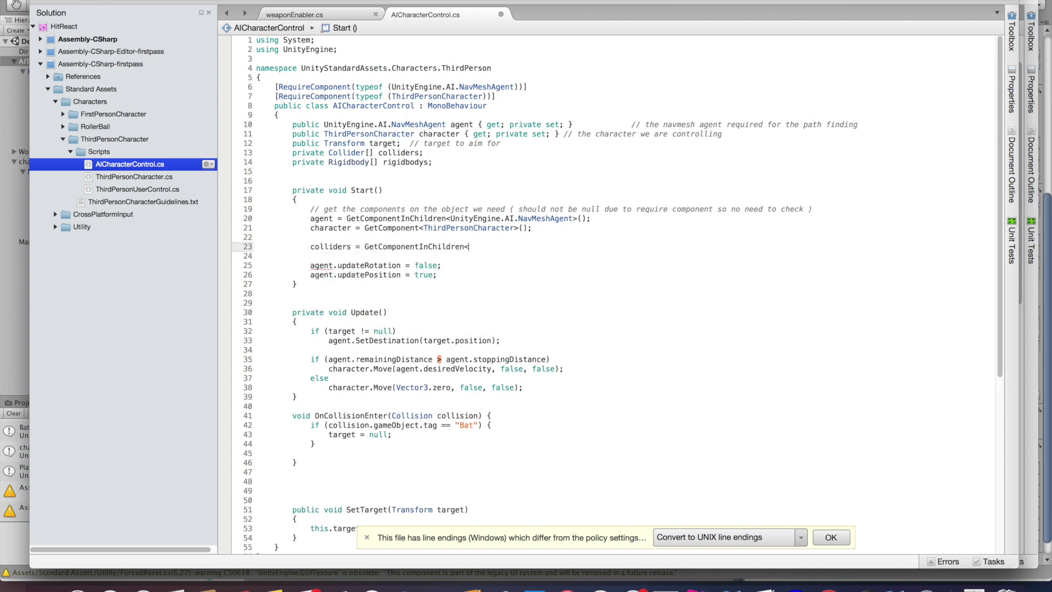
{"action": "type", "text": "Collider> ();"}
{"action": "key", "text": "Return"}
Duplicate the colliders assignment on the line below and adapt the copy to assign rigidbodys using the Rigidbody type
{"action": "key", "text": "Up"}
{"action": "key", "text": "super+Right"}
{"action": "type", "text": "colliders = GetComponentInChildren<Collider> ();"}
{"action": "key", "text": "super+Left"}
{"action": "key", "text": "alt+shift+Right"}
{"action": "type", "text": "rigidb"}
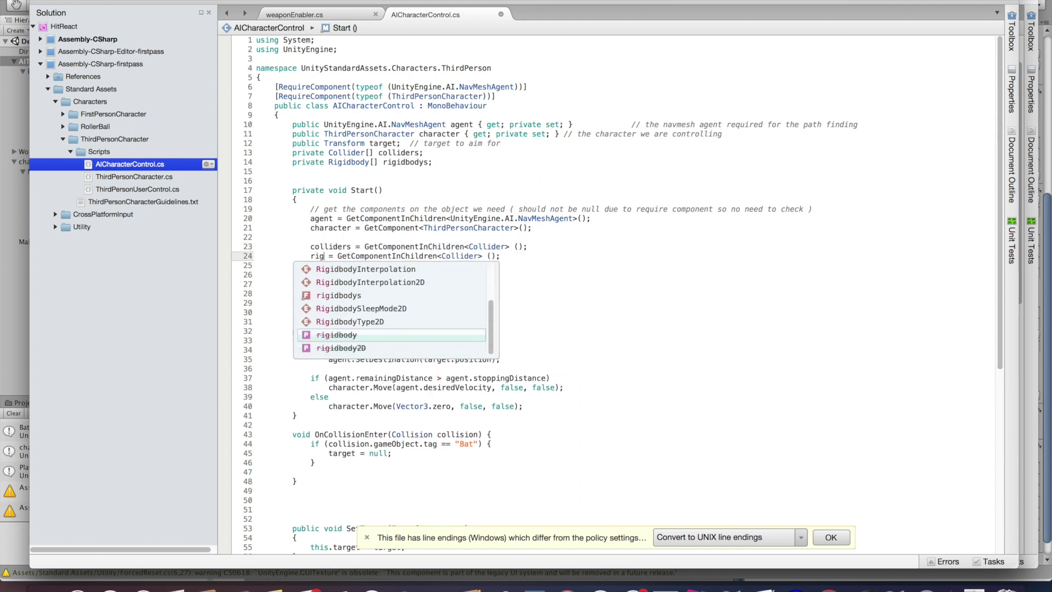
{"action": "type", "text": "odys"}
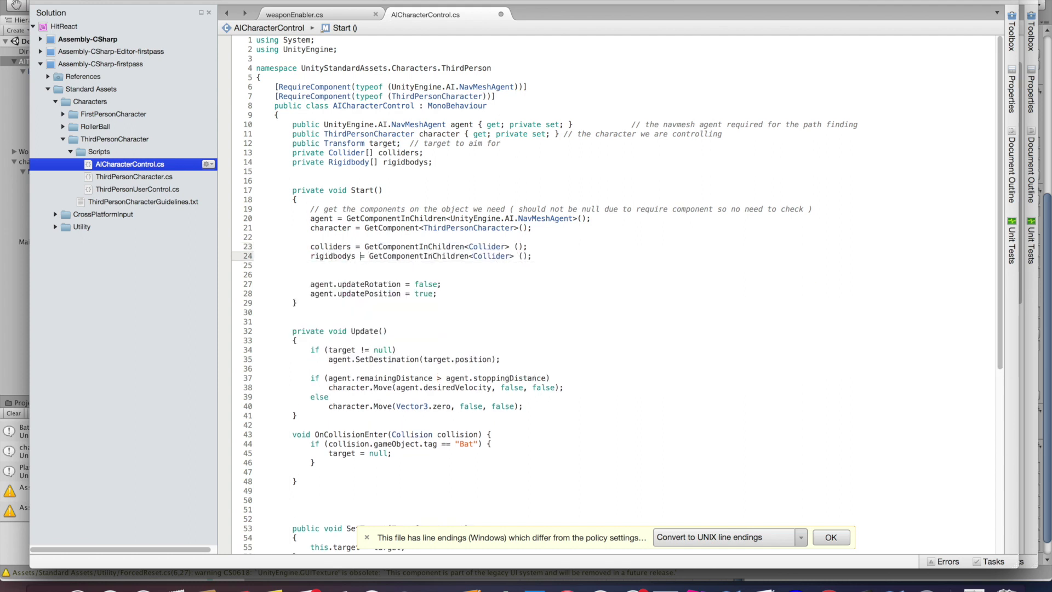
{"action": "double_click", "coordinate": [510, 256]}
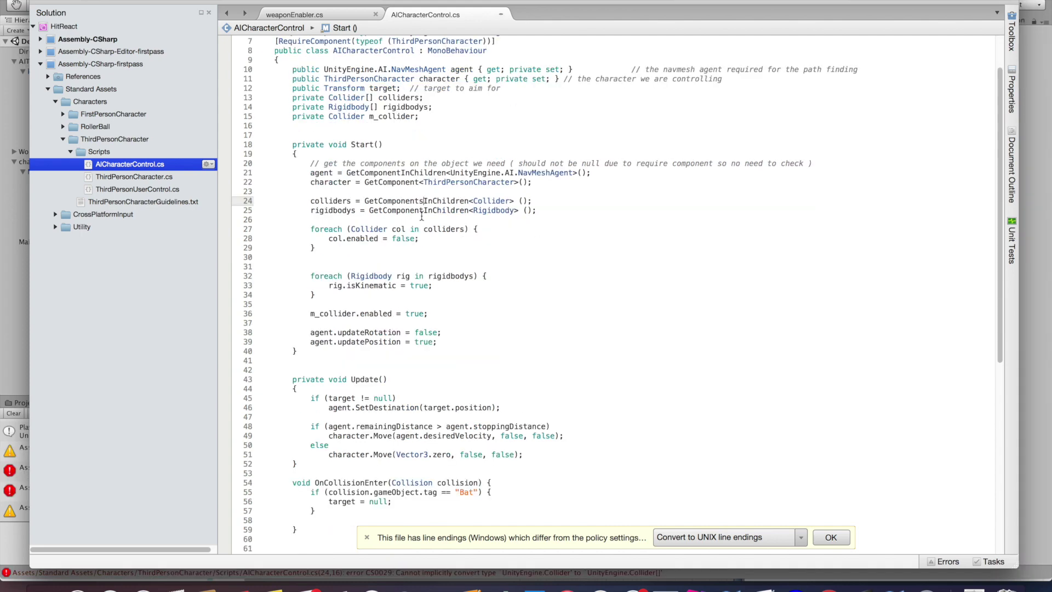
Correct the method in the rigidbodys assignment to GetComponentsInChildren
{"action": "left_click", "coordinate": [429, 210]}
{"action": "type", "text": "s"}
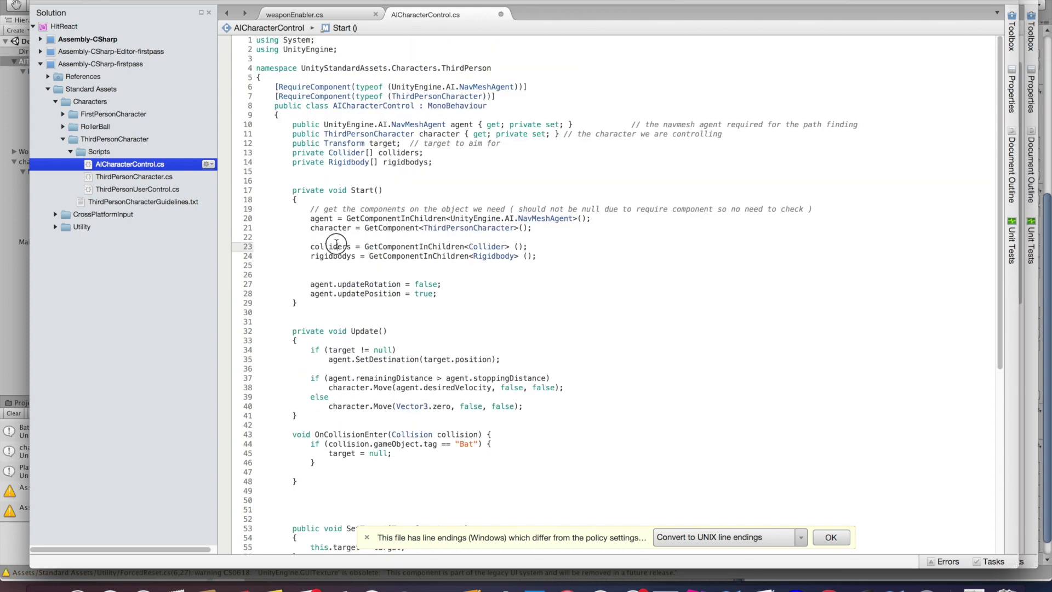
{"action": "double_click", "coordinate": [330, 247]}
{"action": "double_click", "coordinate": [336, 257]}
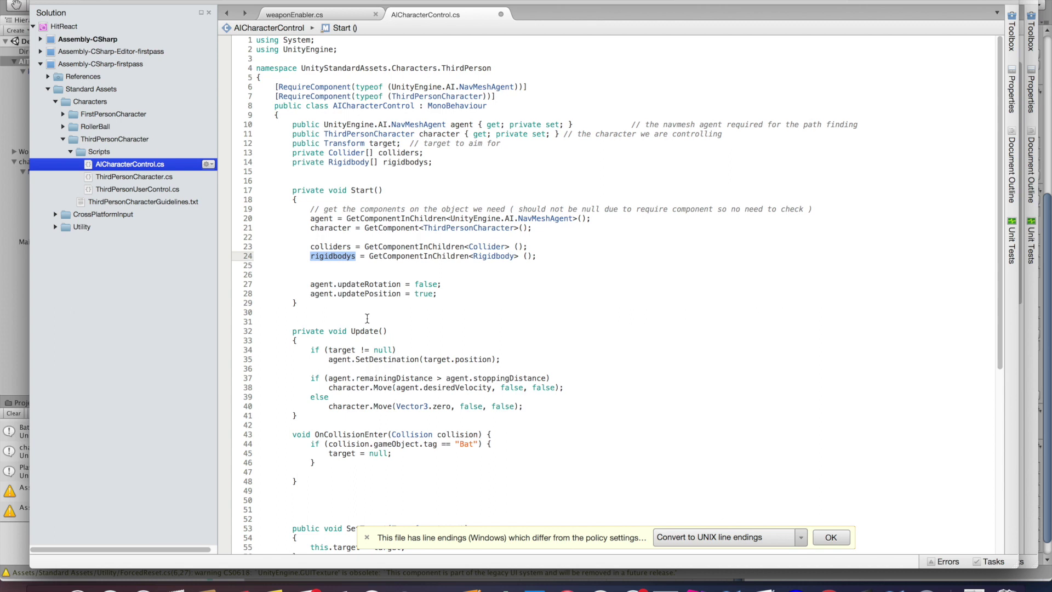
Add a foreach loop in Start over every Collider col in colliders that sets col.enabled to false
{"action": "left_click", "coordinate": [552, 257]}
{"action": "key", "text": "Return"}
{"action": "key", "text": "Return"}
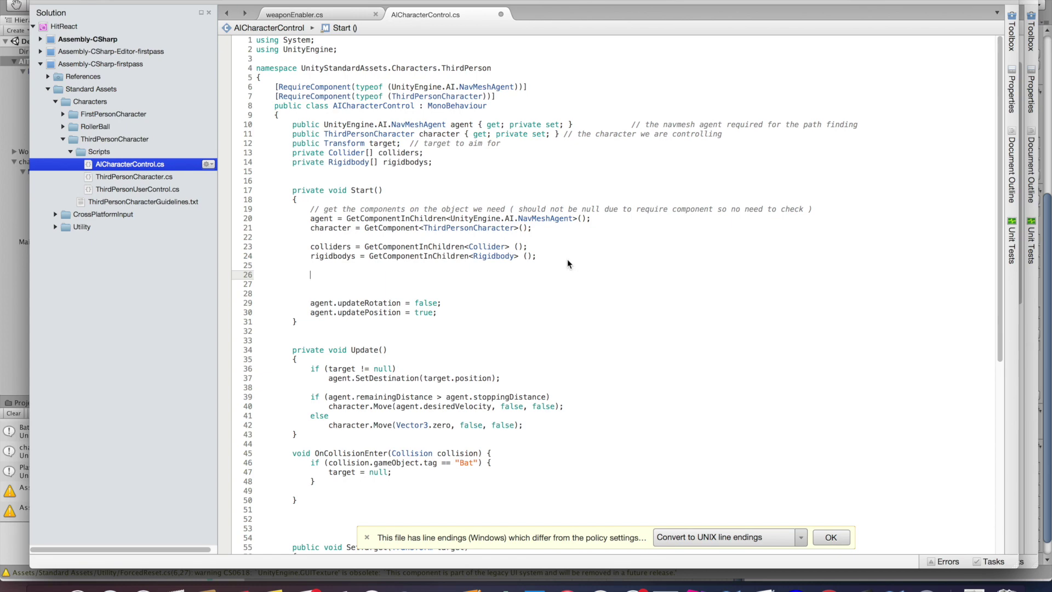
{"action": "type", "text": "foreach (Collider col in col"}
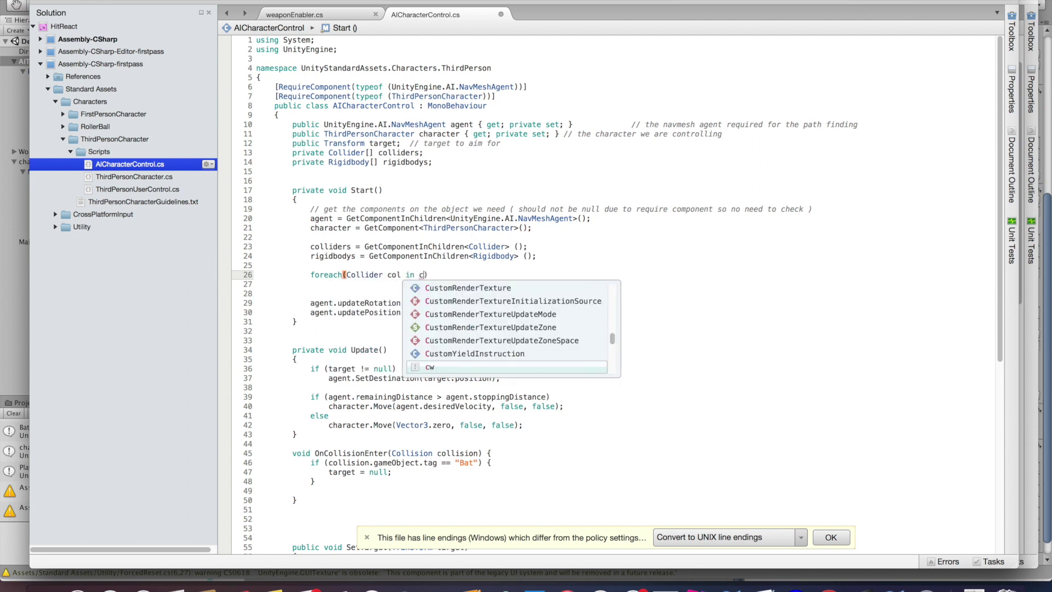
{"action": "type", "text": "liders"}
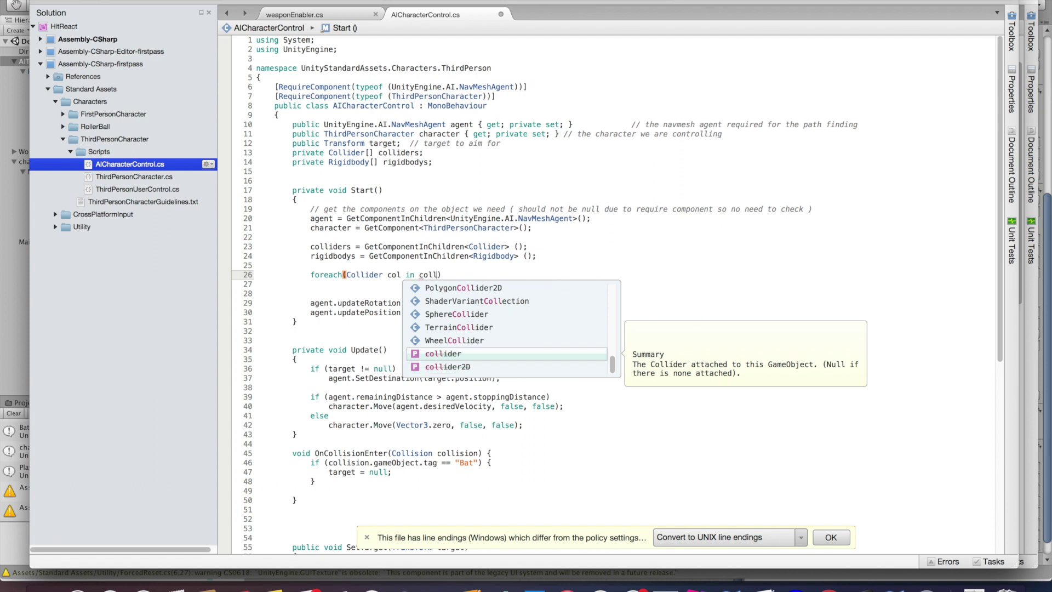
{"action": "type", "text": ")"}
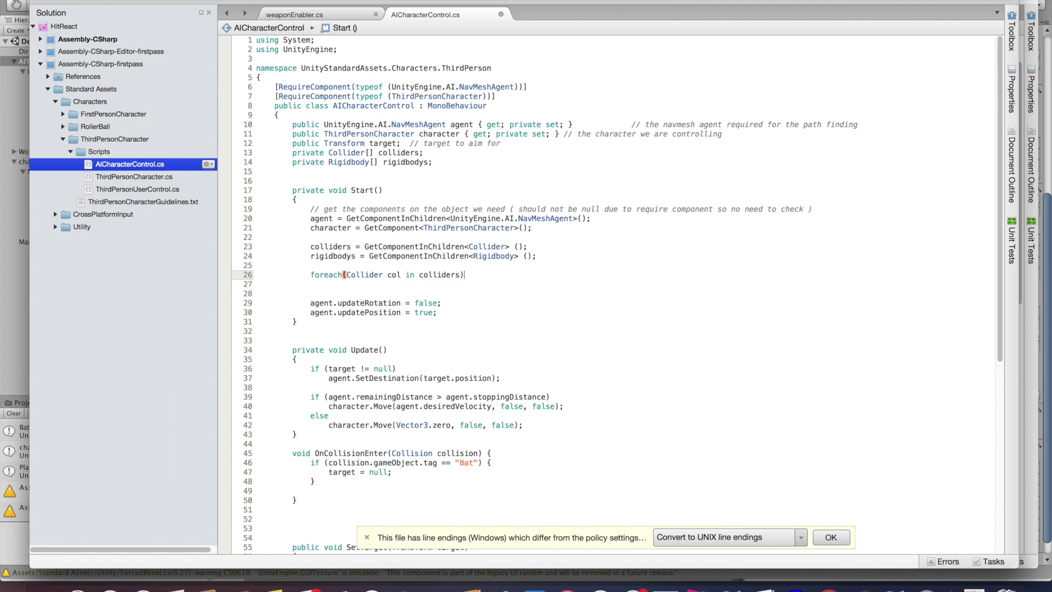
{"action": "type", "text": " {"}
{"action": "key", "text": "Return"}
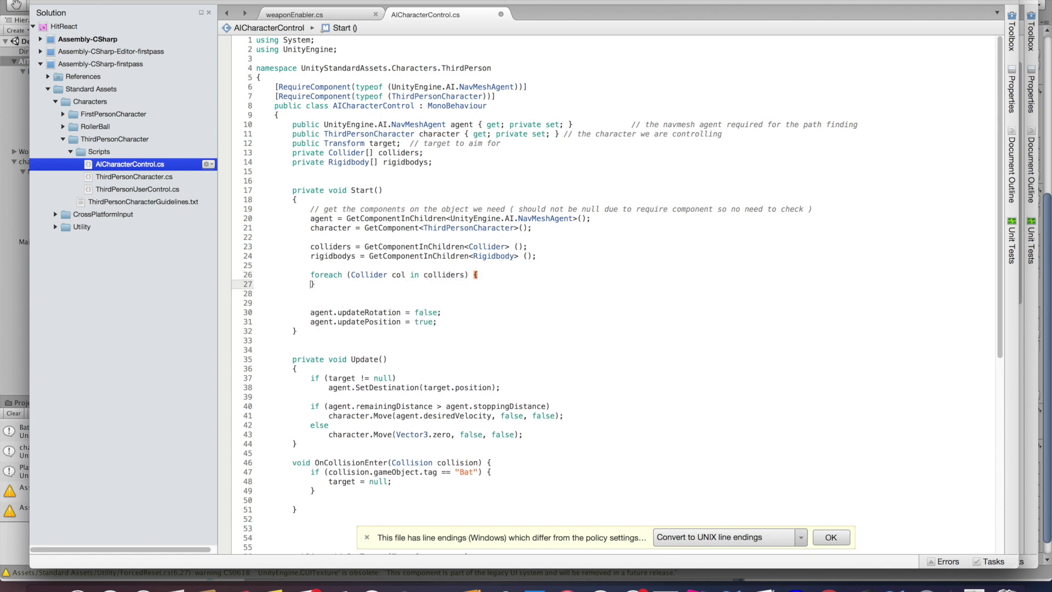
{"action": "key", "text": "Return"}
{"action": "type", "text": "col.enabled = false;"}
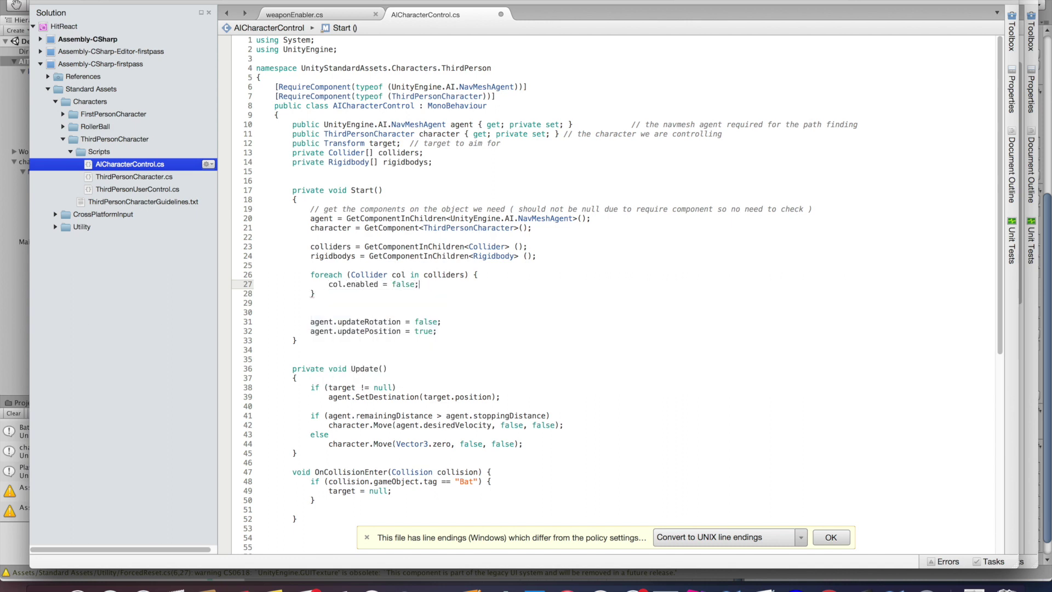
{"action": "key", "text": "Return"}
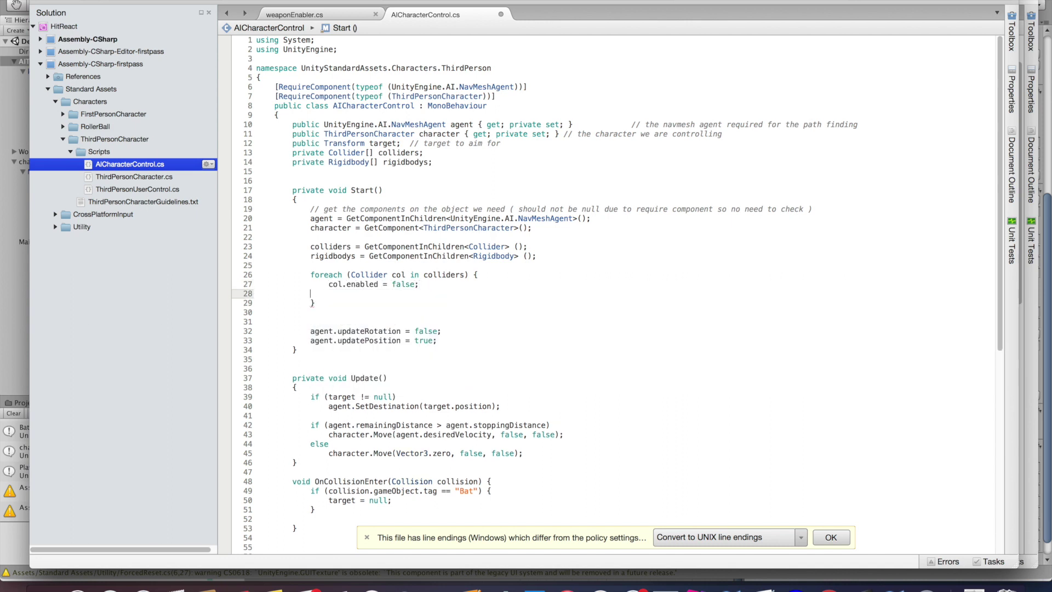
{"action": "key", "text": "BackSpace"}
Copy the collider foreach loop and paste a duplicate of it below the original
{"action": "key", "text": "Down"}
{"action": "key", "text": "shift+Up"}
{"action": "key", "text": "shift+Up"}
{"action": "key", "text": "shift+Up"}
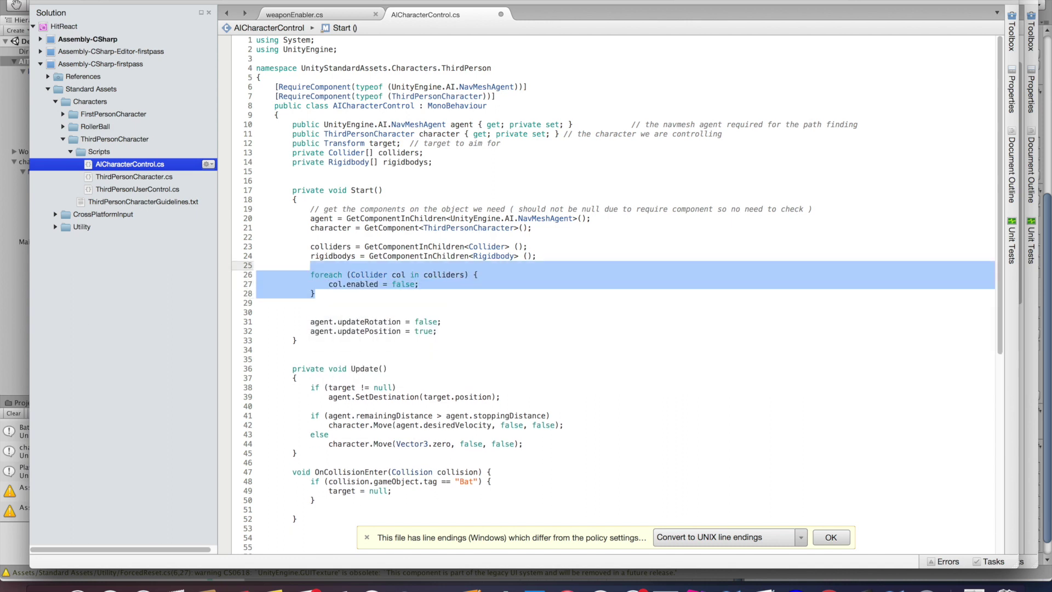
{"action": "key", "text": "super+c"}
{"action": "key", "text": "Right"}
{"action": "key", "text": "Return"}
{"action": "key", "text": "Return"}
{"action": "key", "text": "super+v"}
Rewrite the header of the duplicated foreach loop to iterate over Rigidbody rig in rigidbodys
{"action": "key", "text": "Up"}
{"action": "key", "text": "Up"}
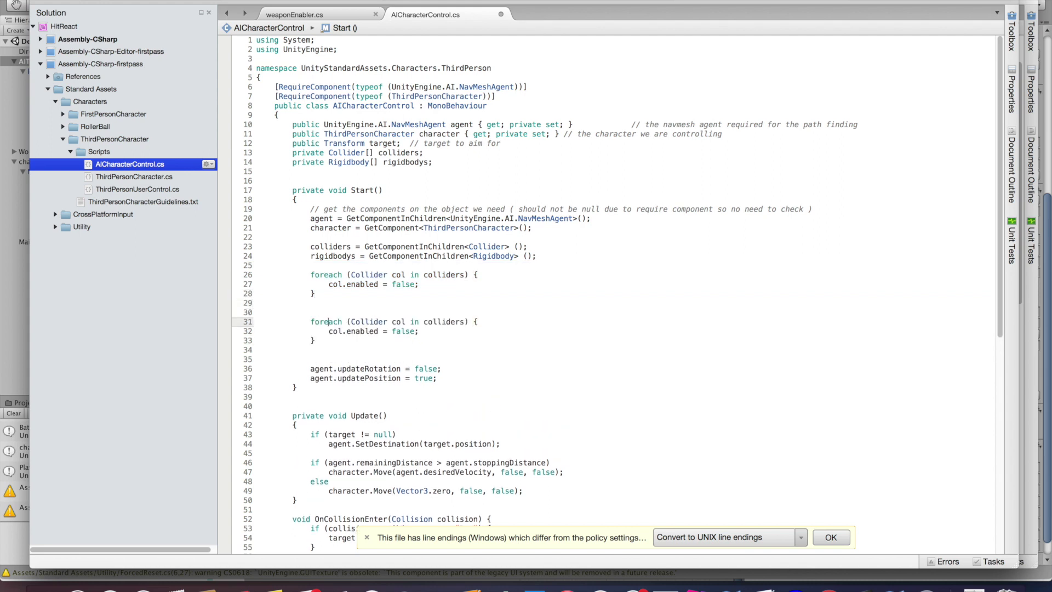
{"action": "key", "text": "alt+shift+Left"}
{"action": "type", "text": "R"}
{"action": "key", "text": "Right"}
{"action": "key", "text": "BackSpace"}
{"action": "key", "text": "BackSpace"}
{"action": "key", "text": "BackSpace"}
{"action": "type", "text": "rig"}
{"action": "key", "text": "shift+alt+Right"}
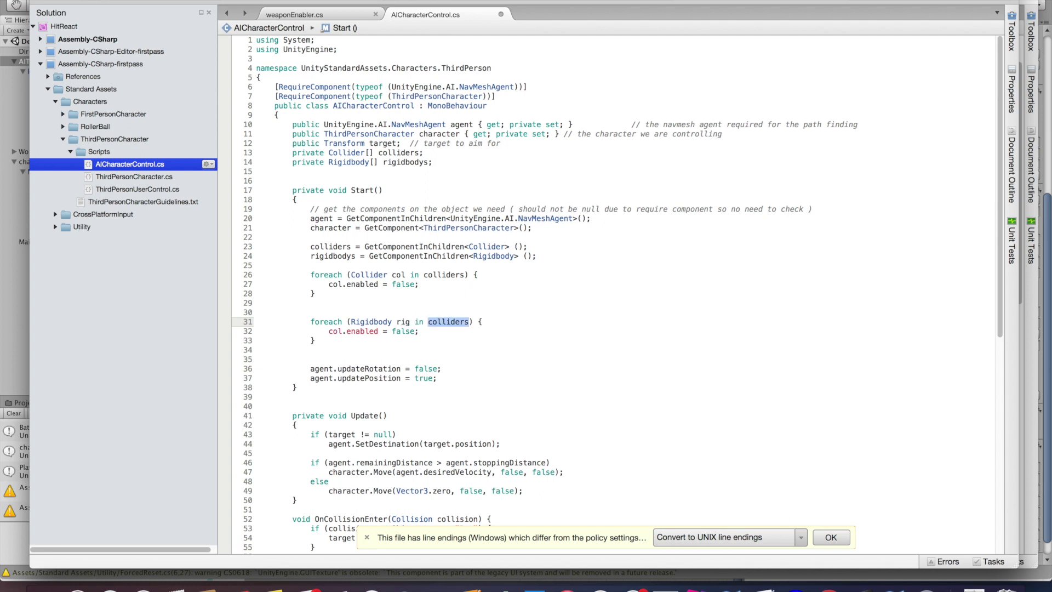
{"action": "type", "text": "rigidbodys"}
Change the statement inside the rigidbody loop to rig.isKinematic = true
{"action": "double_click", "coordinate": [336, 331]}
{"action": "type", "text": "rig"}
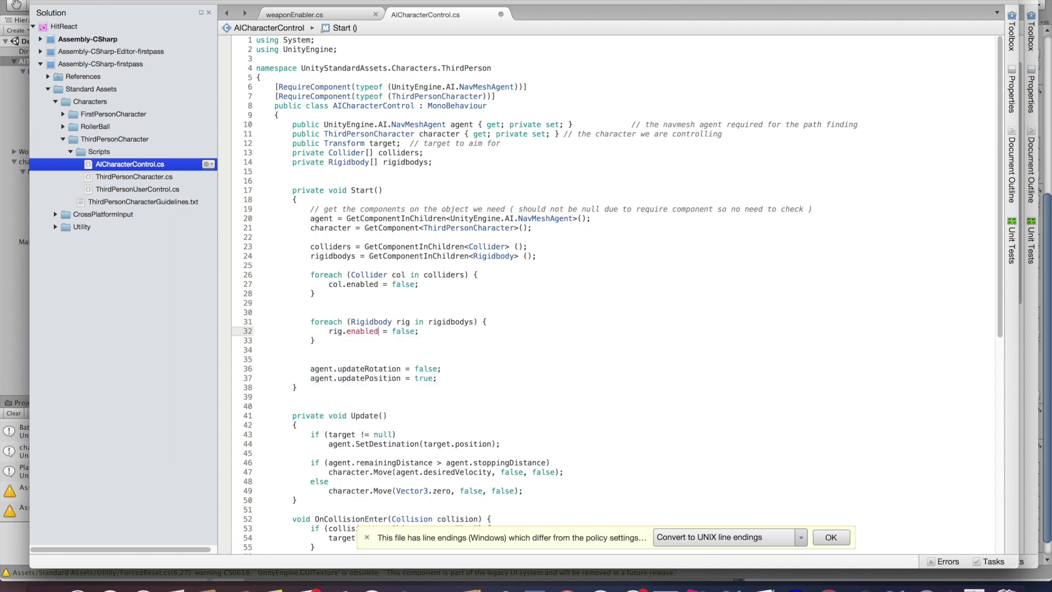
{"action": "double_click", "coordinate": [375, 332]}
{"action": "type", "text": "isKinematic"}
{"action": "double_click", "coordinate": [411, 331]}
{"action": "type", "text": "true"}
Declare a private Collider field named m_collider below the rigidbodys declaration
{"action": "left_click", "coordinate": [454, 163]}
{"action": "key", "text": "Return"}
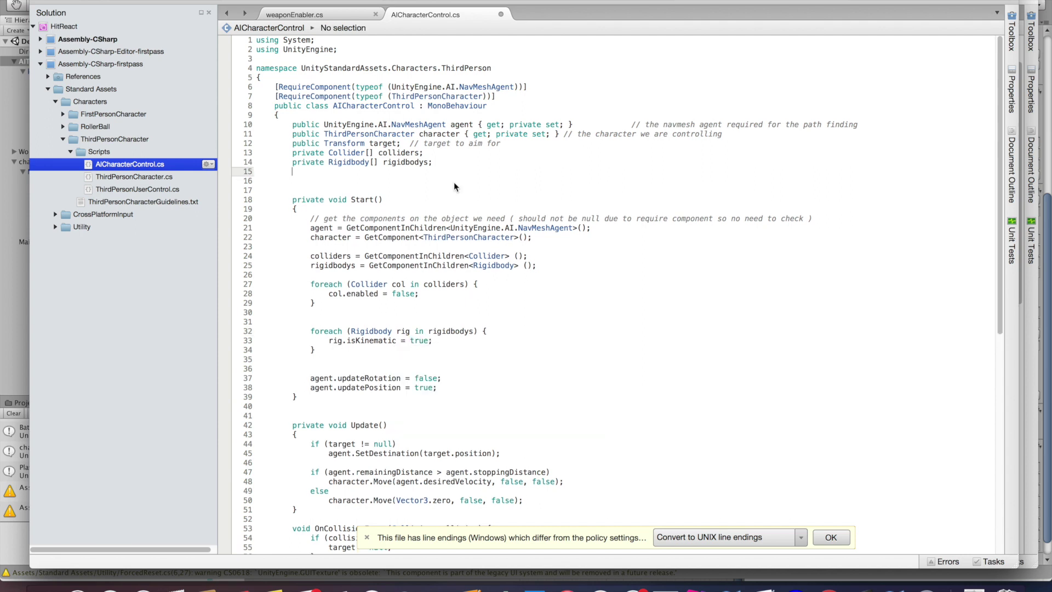
{"action": "type", "text": "pürivate"}
{"action": "key", "text": "BackSpace"}
{"action": "key", "text": "BackSpace"}
{"action": "key", "text": "BackSpace"}
{"action": "type", "text": "Collider "}
{"action": "type", "text": "m_a"}
{"action": "key", "text": "BackSpace"}
{"action": "type", "text": "collider;"}
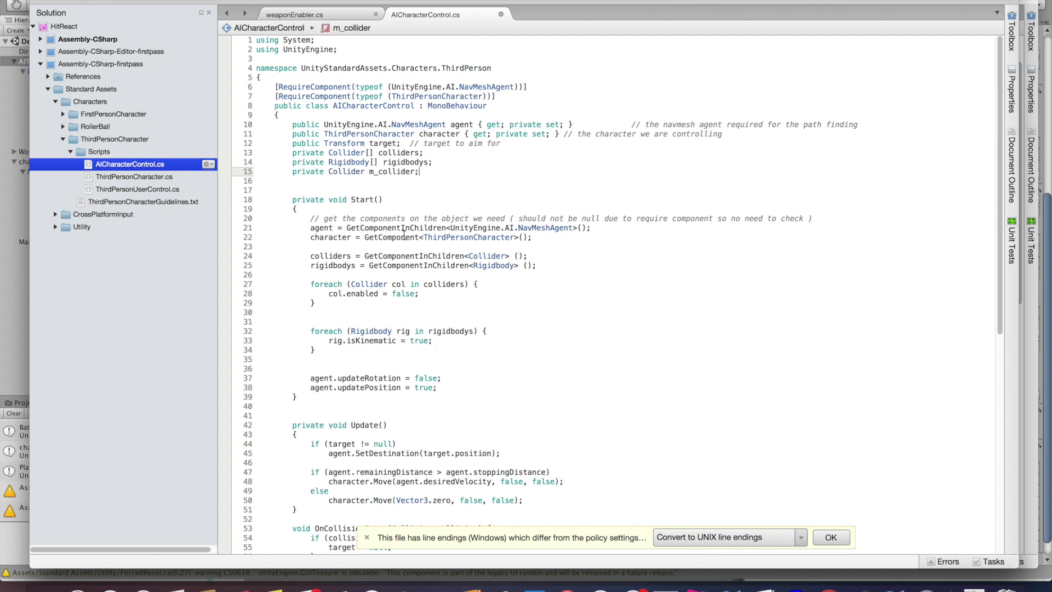
Add the statement m_collider.enabled = true; below the rigidbody foreach loop in Start
{"action": "left_click", "coordinate": [353, 350]}
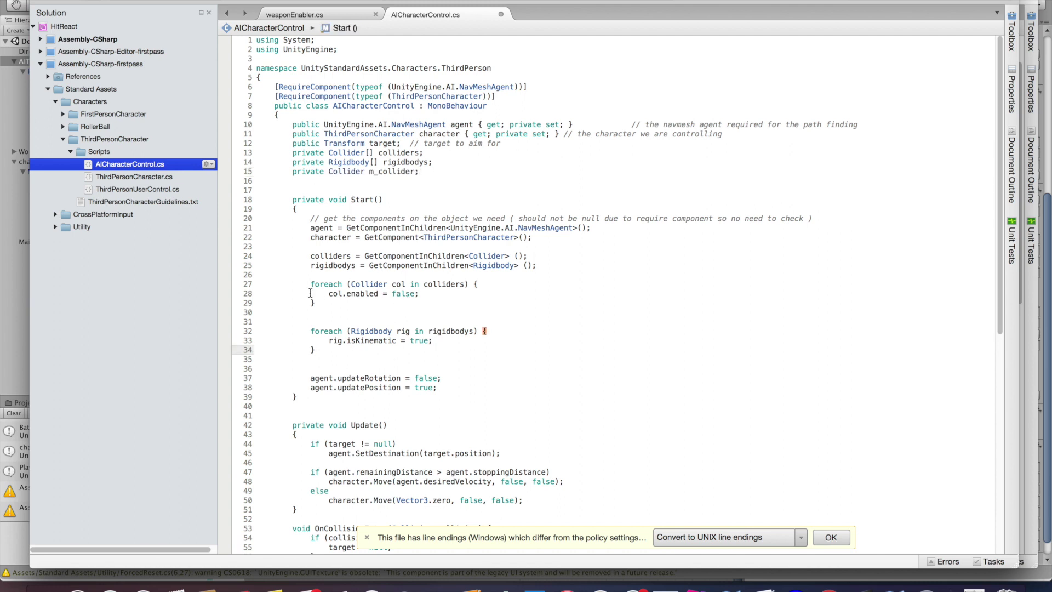
{"action": "key", "text": "Return"}
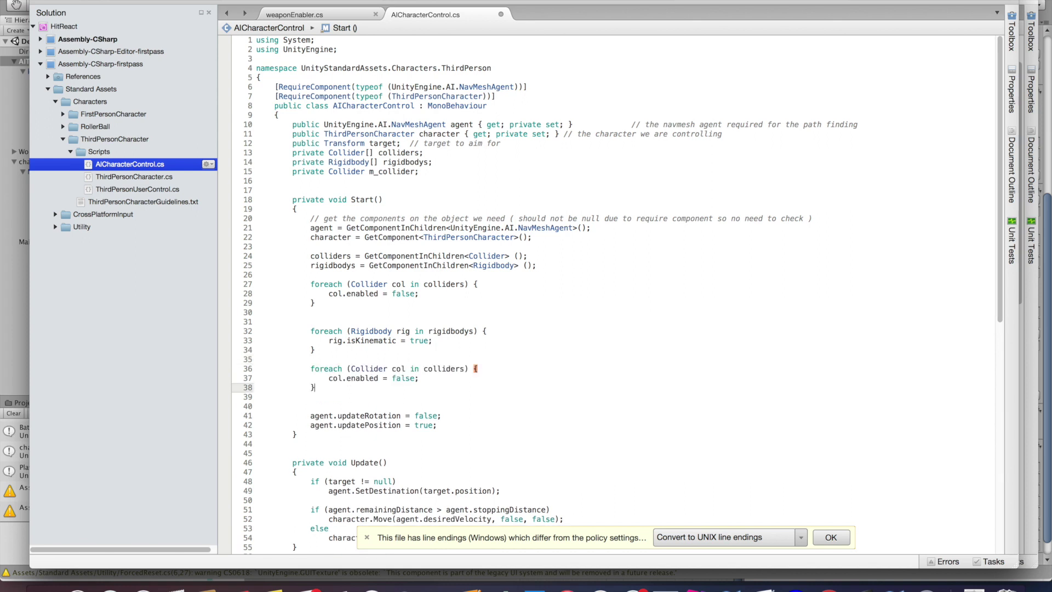
{"action": "double_click", "coordinate": [391, 172]}
{"action": "key", "text": "ctrl+c"}
{"action": "left_click", "coordinate": [336, 366]}
{"action": "key", "text": "ctrl+v"}
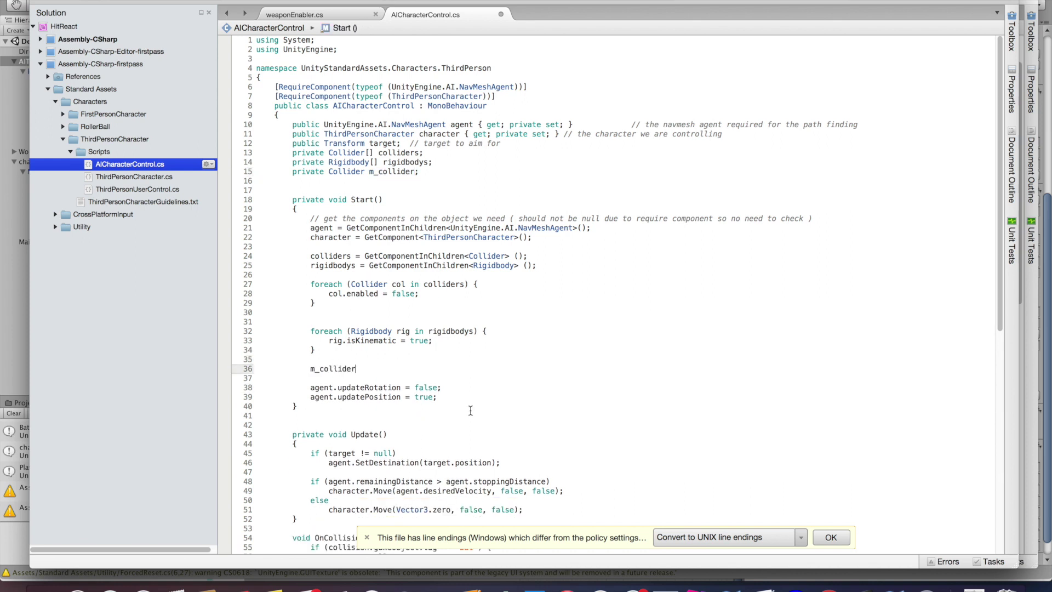
{"action": "type", "text": ".enabled = true;"}
Assign m_collider with GetComponent<Collider> () below the rigidbodys assignment in Start
{"action": "left_click", "coordinate": [383, 220]}
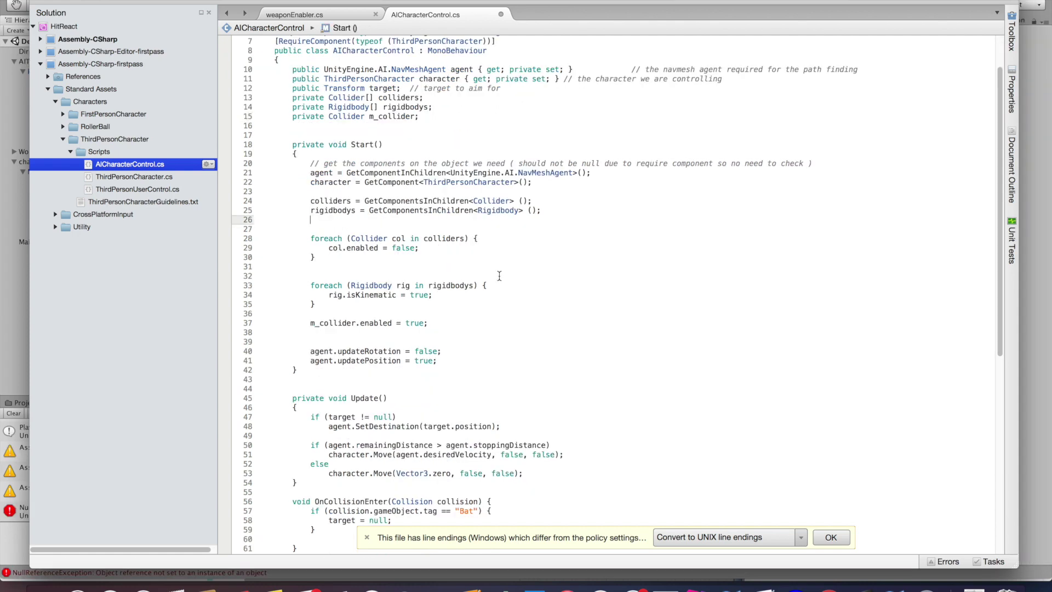
{"action": "type", "text": "m_collider = GetComponent<Coll"}
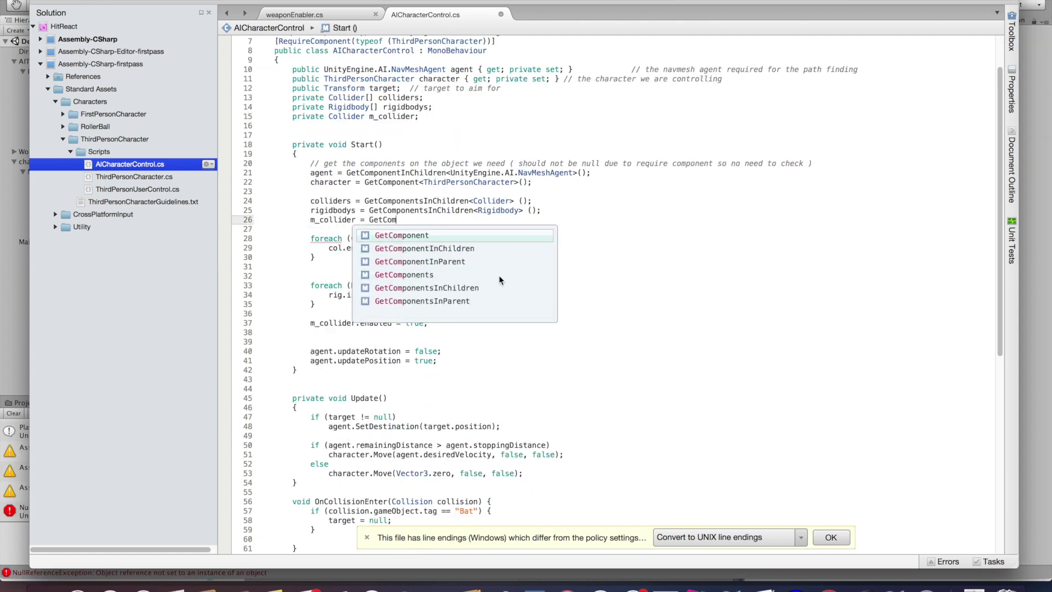
{"action": "type", "text": "ider> ();"}
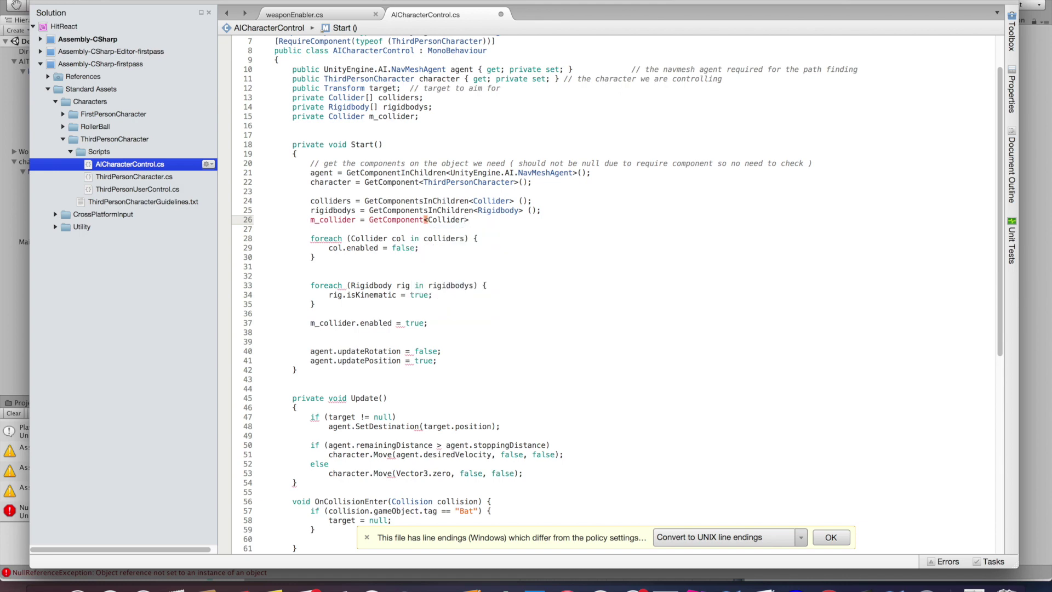
Declare a private Animator field named m_animator below the m_collider declaration
{"action": "type", "text": "p"}
{"action": "type", "text": "rivate"}
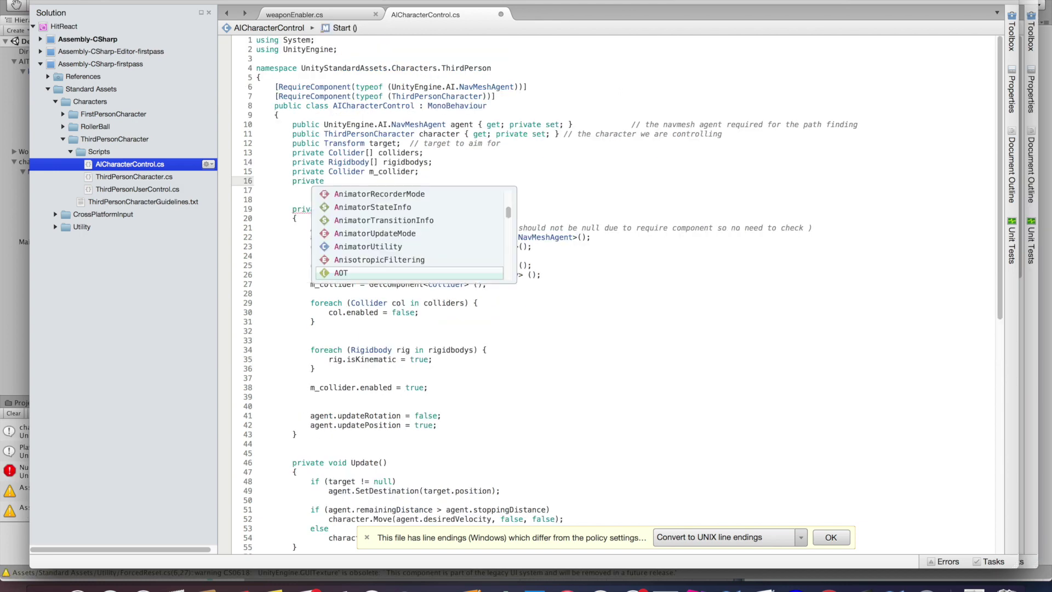
{"action": "type", "text": " Animator m_animator;"}
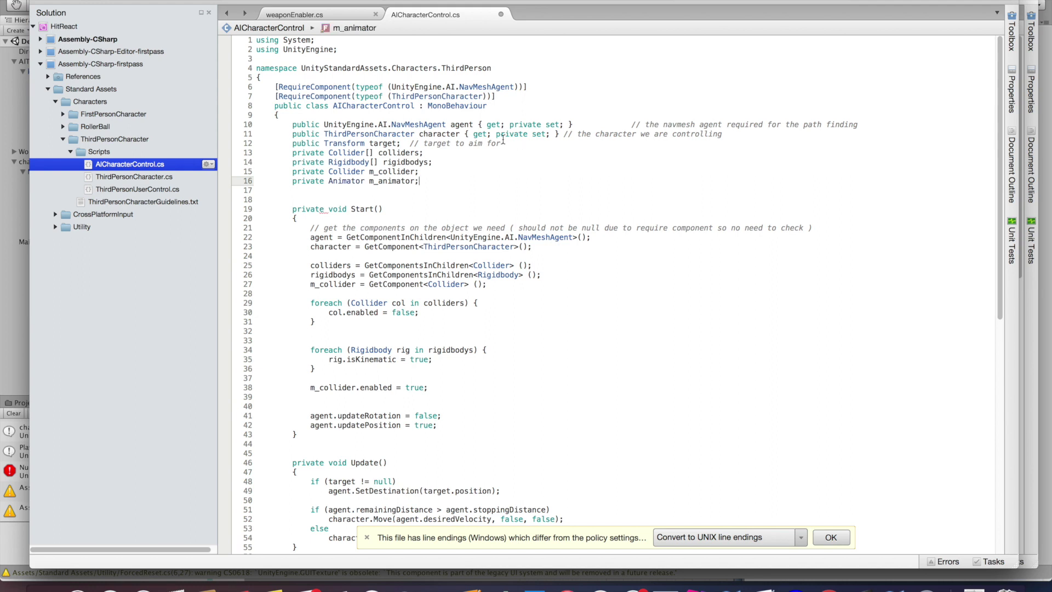
Assign m_animator with GetComponent<Animator> () below the m_collider assignment in Start
{"action": "double_click", "coordinate": [398, 181]}
{"action": "left_click", "coordinate": [503, 285]}
{"action": "key", "text": "Return"}
{"action": "key", "text": "super+v"}
{"action": "type", "text": "= Get"}
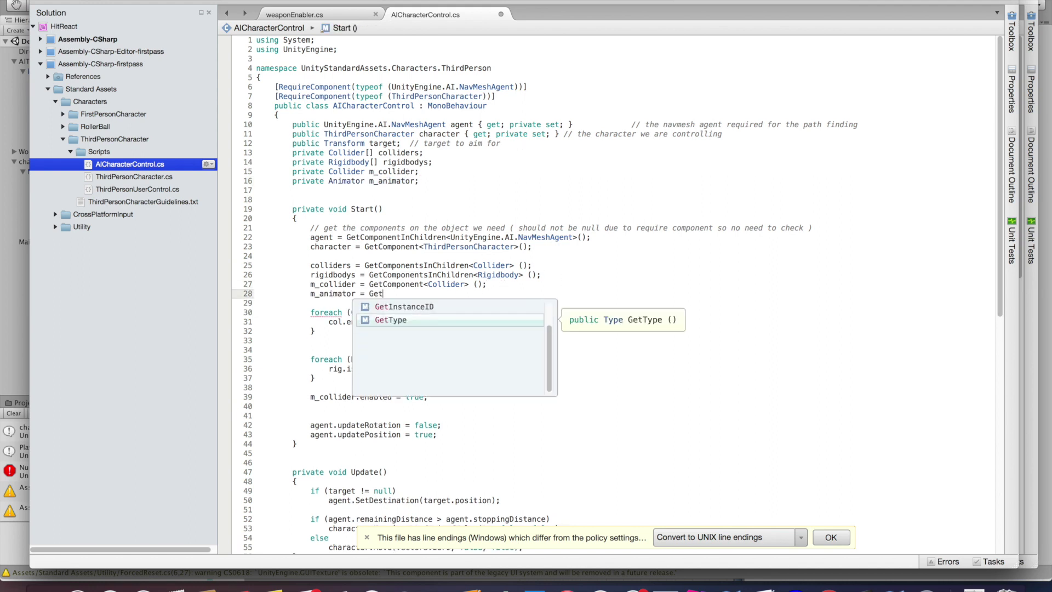
{"action": "type", "text": "Component<Animator> ();"}
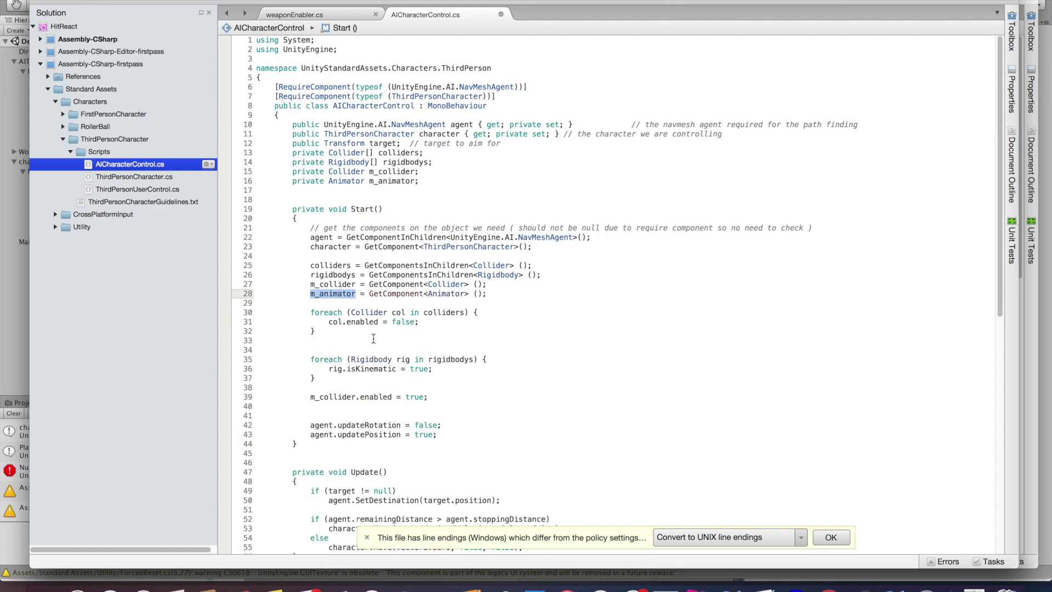
Add m_animator.enabled = false; below target = null in the "Bat" condition of OnCollisionEnter
{"action": "scroll", "coordinate": [374, 337], "scroll_direction": "down", "scroll_amount": 12}
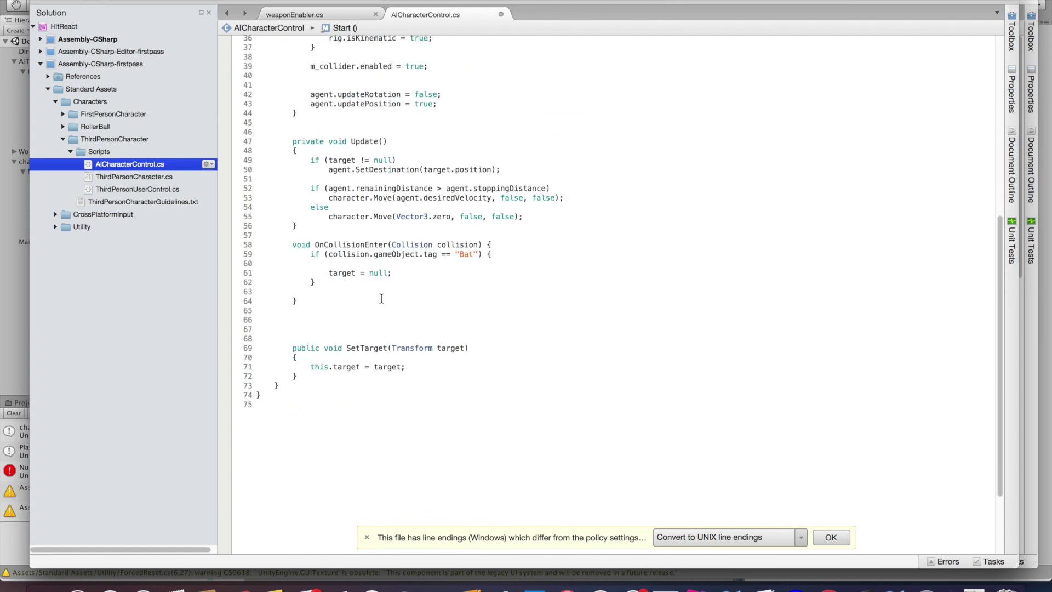
{"action": "left_click", "coordinate": [413, 273]}
{"action": "key", "text": "Return"}
{"action": "type", "text": "m_animator."}
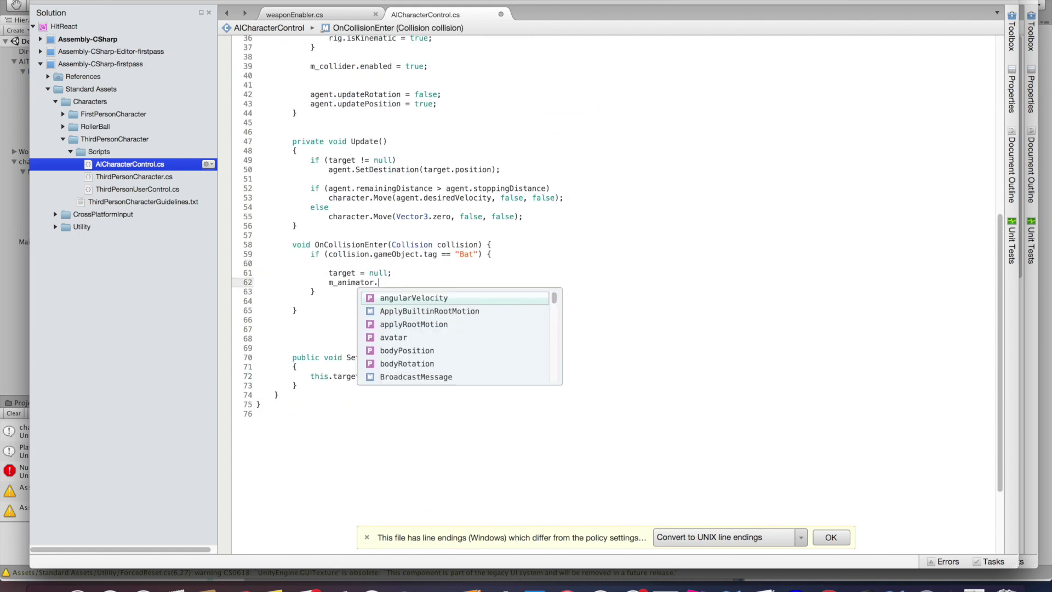
{"action": "type", "text": "enabled = false;"}
{"action": "key", "text": "Return"}
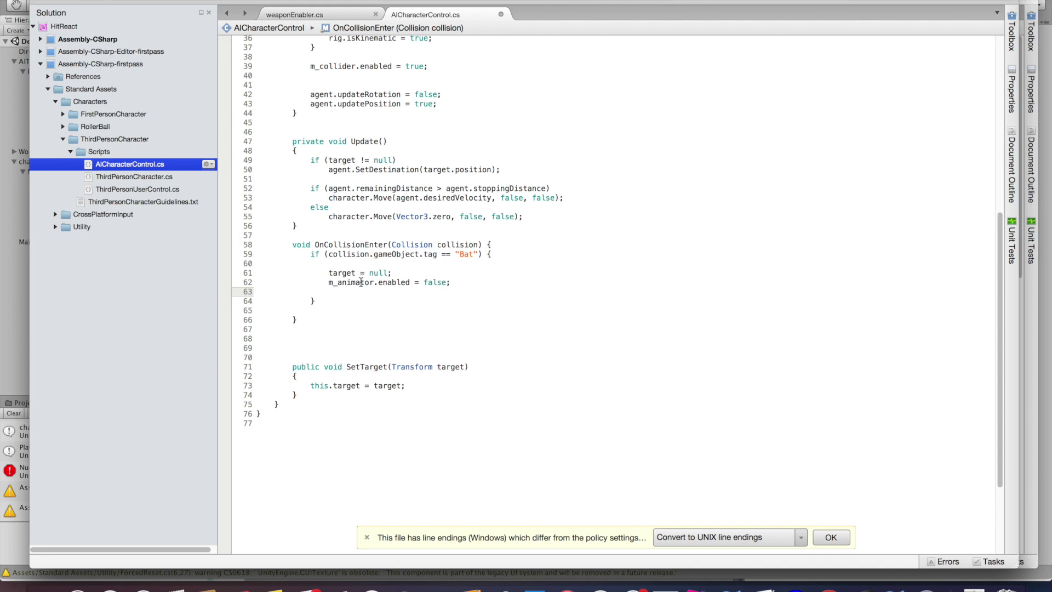
Copy both foreach loops from Start and paste them below the animator line in the "Bat" condition
{"action": "scroll", "coordinate": [383, 242], "scroll_direction": "up", "scroll_amount": 8}
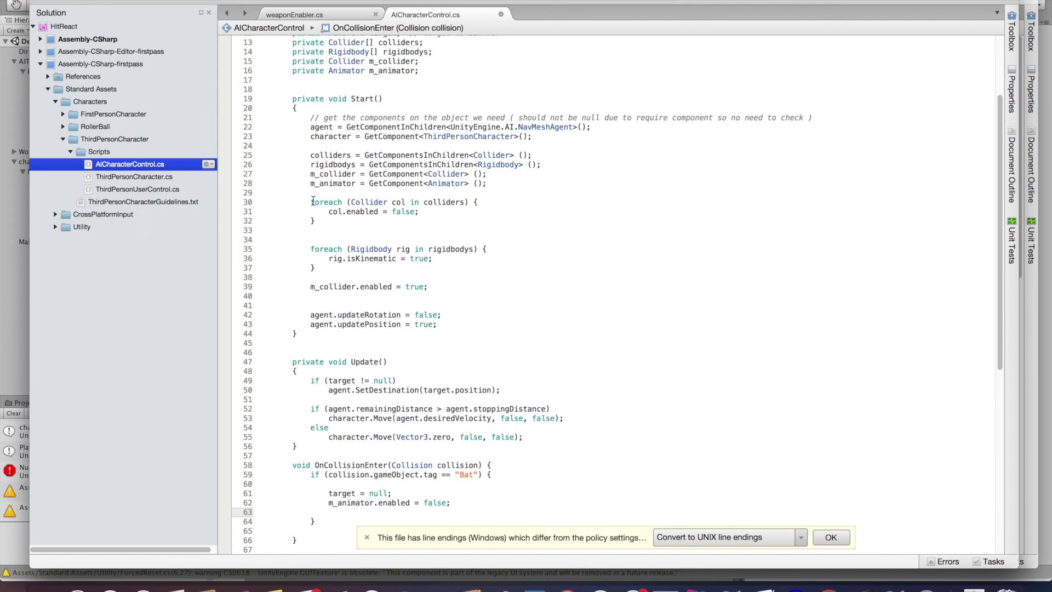
{"action": "left_click_drag", "start_coordinate": [310, 202], "coordinate": [338, 256]}
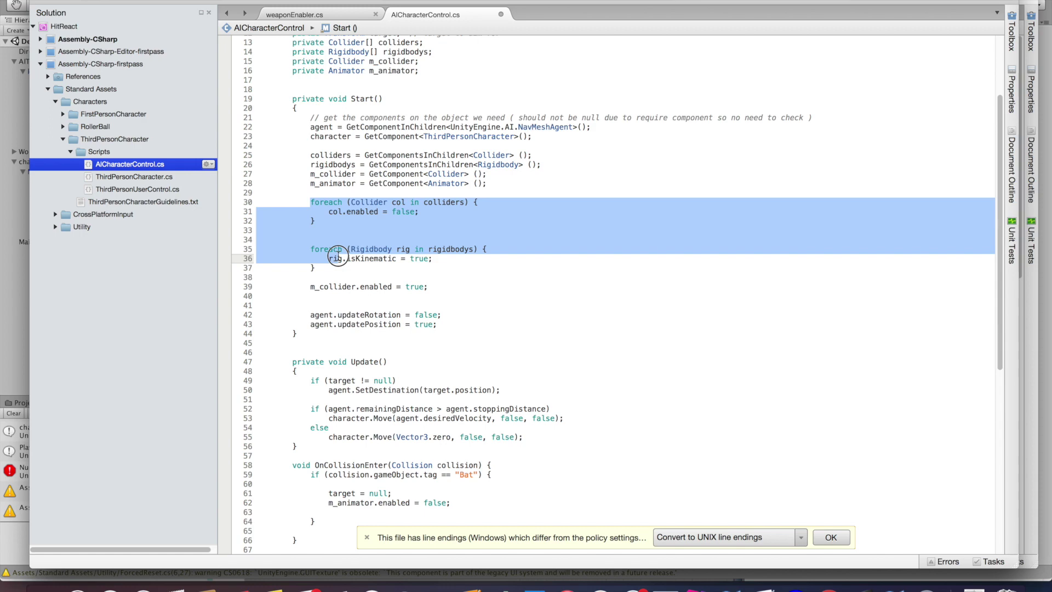
{"action": "left_click_drag", "start_coordinate": [339, 256], "coordinate": [339, 265]}
{"action": "key", "text": "super+c"}
{"action": "scroll", "coordinate": [406, 292], "scroll_direction": "down", "scroll_amount": 6}
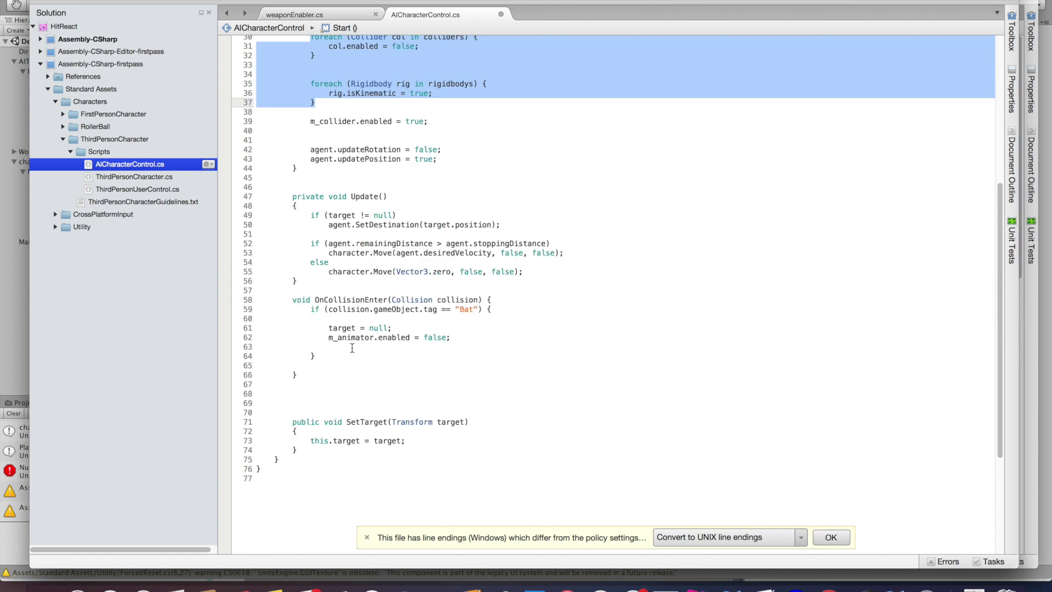
{"action": "left_click", "coordinate": [353, 347]}
{"action": "key", "text": "Return"}
{"action": "key", "text": "Return"}
{"action": "key", "text": "super+v"}
Set col.enabled to true and rig.isKinematic to false in the pasted loops of OnCollisionEnter
{"action": "double_click", "coordinate": [428, 367]}
{"action": "type", "text": "true"}
{"action": "double_click", "coordinate": [437, 413]}
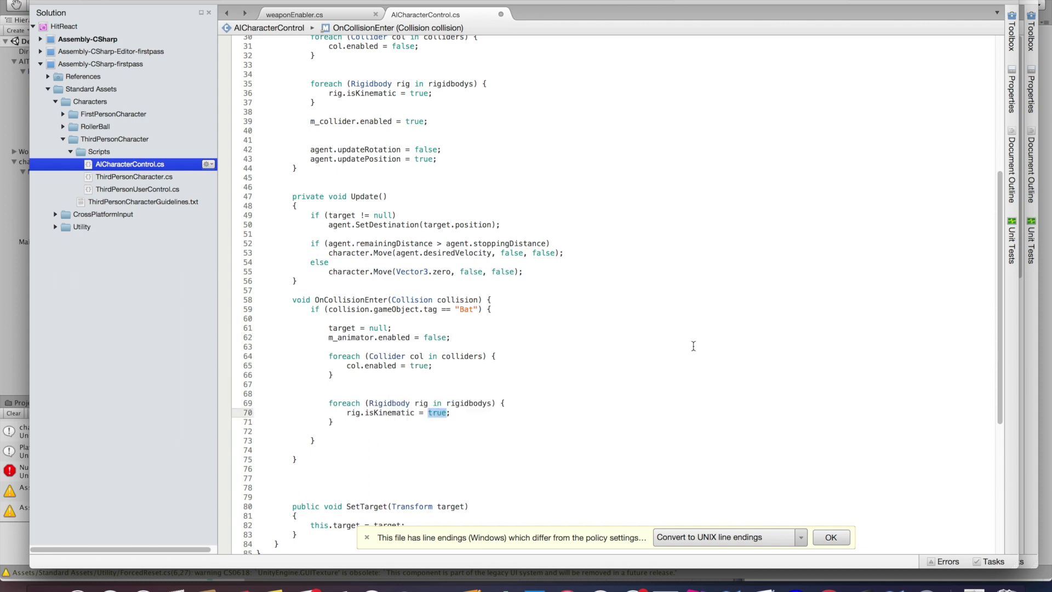
{"action": "type", "text": "false"}
Add rig.useGravity = true; below the isKinematic line in the collision handler's rigidbody loop
{"action": "left_click", "coordinate": [452, 414]}
{"action": "key", "text": "Return"}
{"action": "type", "text": "rig.useGravity = true;"}
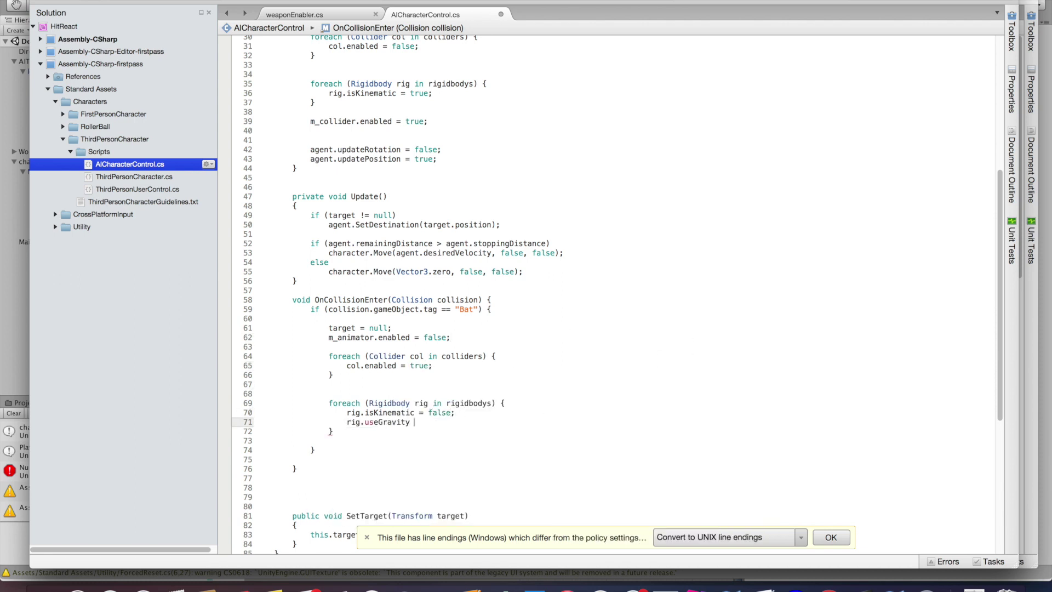
Add m_collider.enabled = false; below the rigidbody loop in OnCollisionEnter
{"action": "key", "text": "Down"}
{"action": "key", "text": "Return"}
{"action": "key", "text": "Return"}
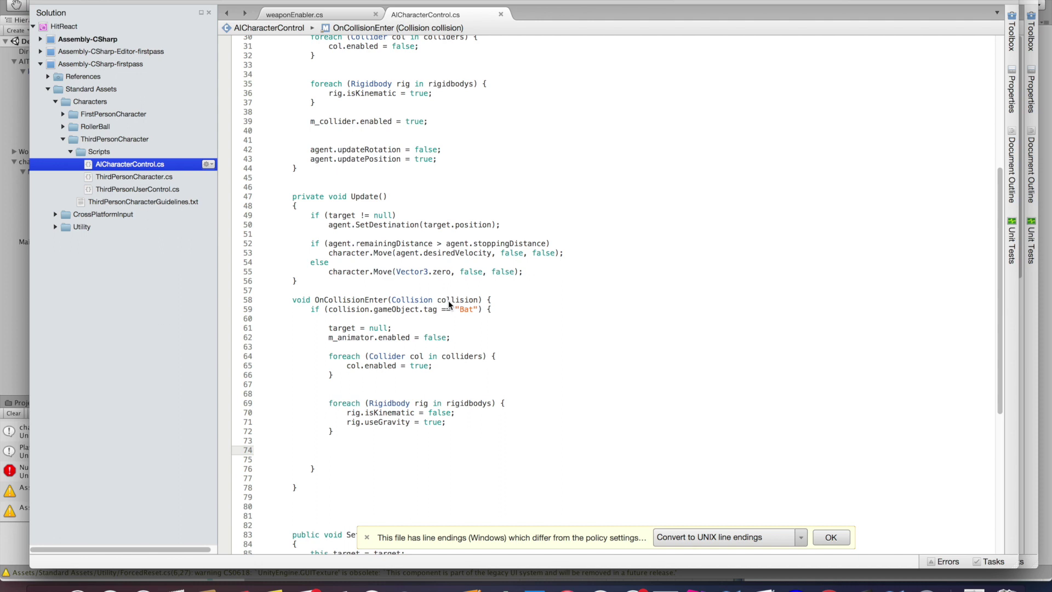
{"action": "type", "text": "m_"}
{"action": "key", "text": "Return"}
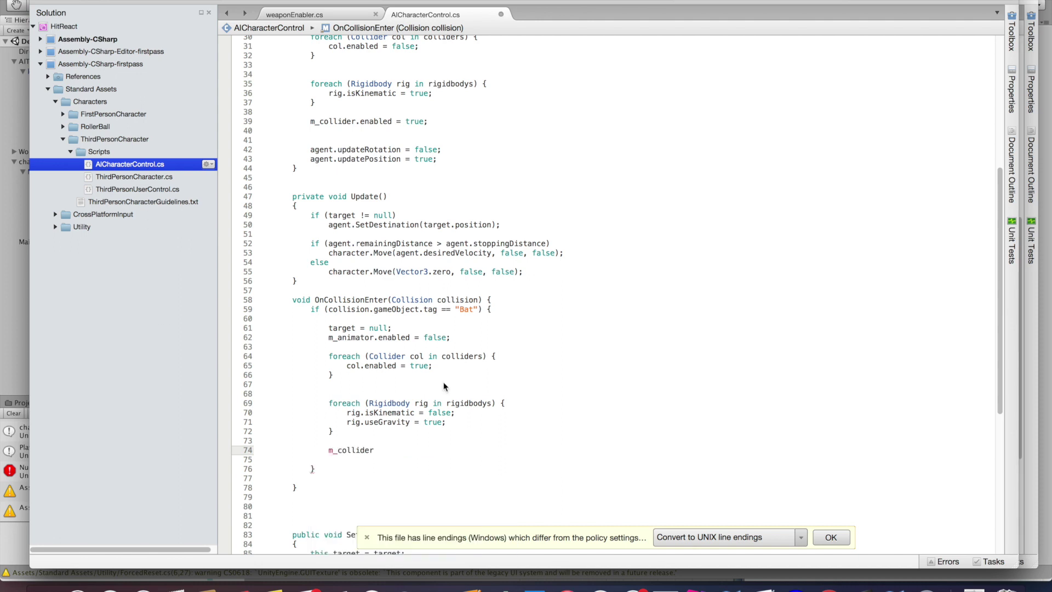
{"action": "type", "text": ".enabled = flase;"}
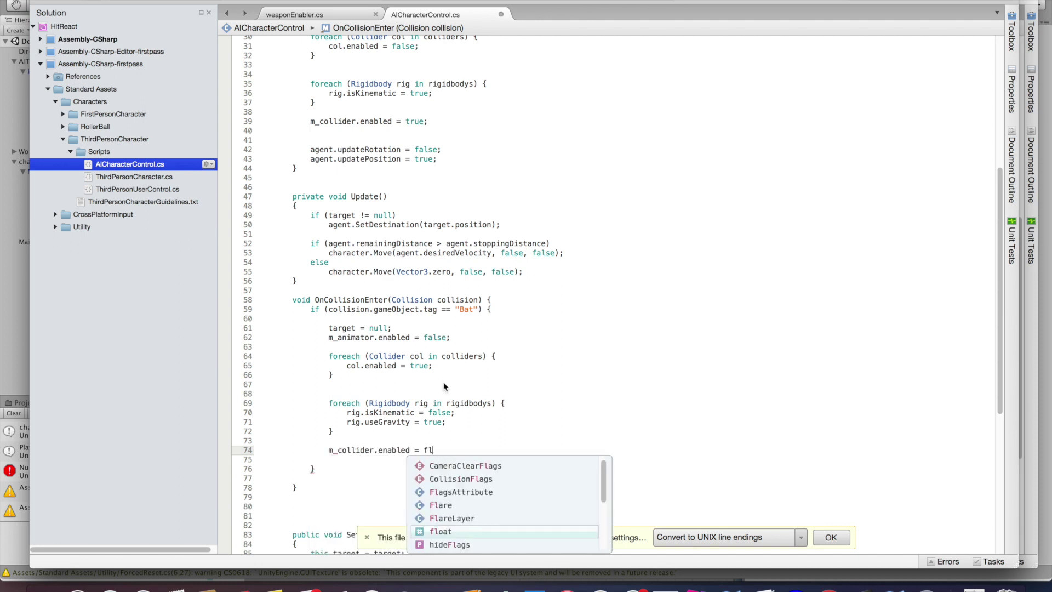
{"action": "double_click", "coordinate": [433, 450]}
{"action": "type", "text": "false;"}
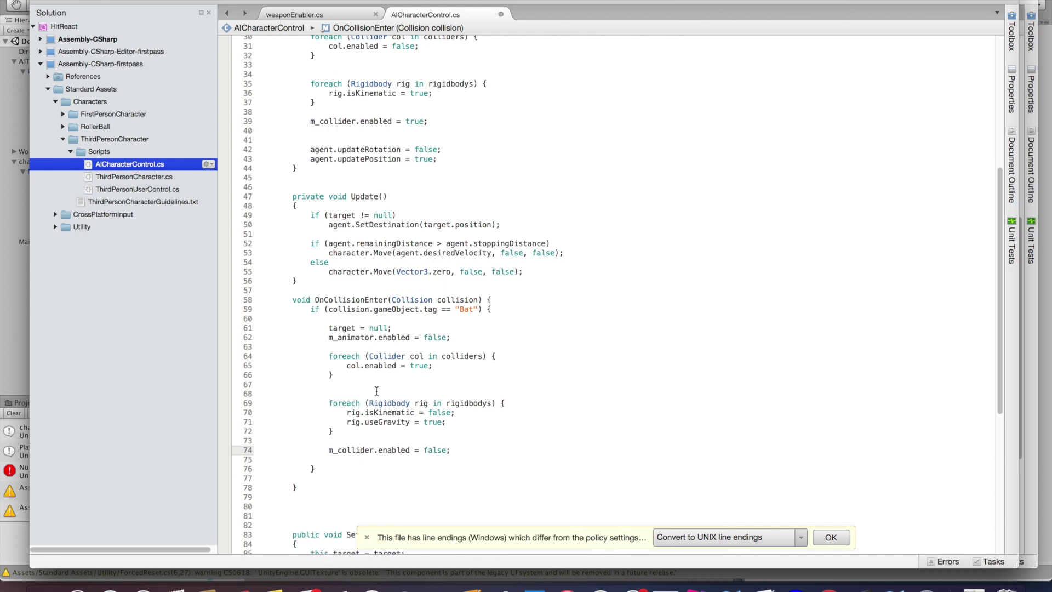
Declare a private Rigidbody field named m_rigidbody below the m_animator declaration
{"action": "scroll", "coordinate": [456, 271], "scroll_direction": "up", "scroll_amount": 6}
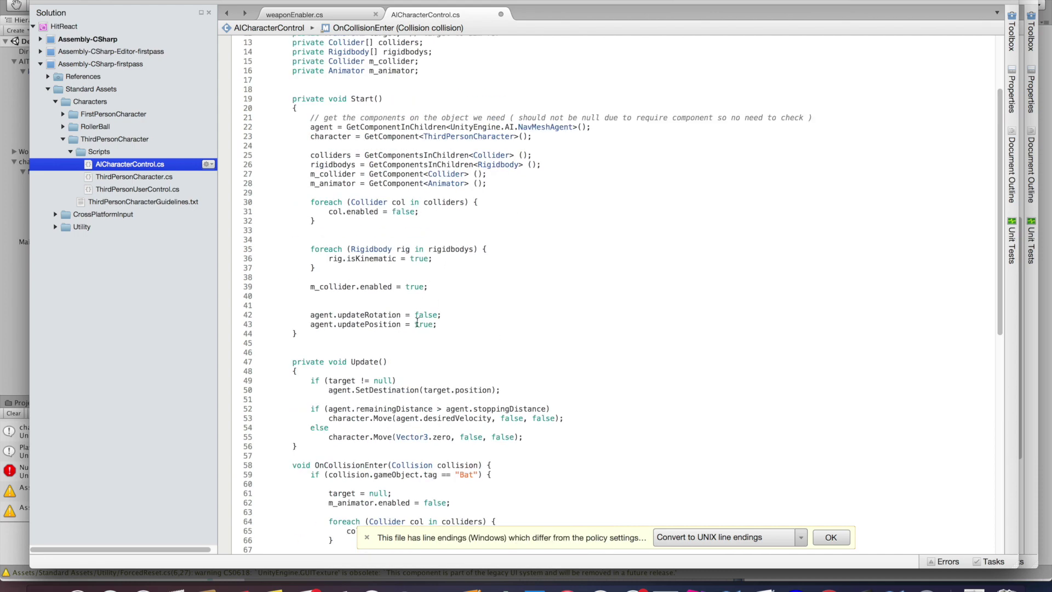
{"action": "left_click_drag", "start_coordinate": [430, 289], "coordinate": [331, 290]}
{"action": "left_click", "coordinate": [478, 335]}
{"action": "scroll", "coordinate": [482, 299], "scroll_direction": "up", "scroll_amount": 2}
{"action": "left_click", "coordinate": [428, 126]}
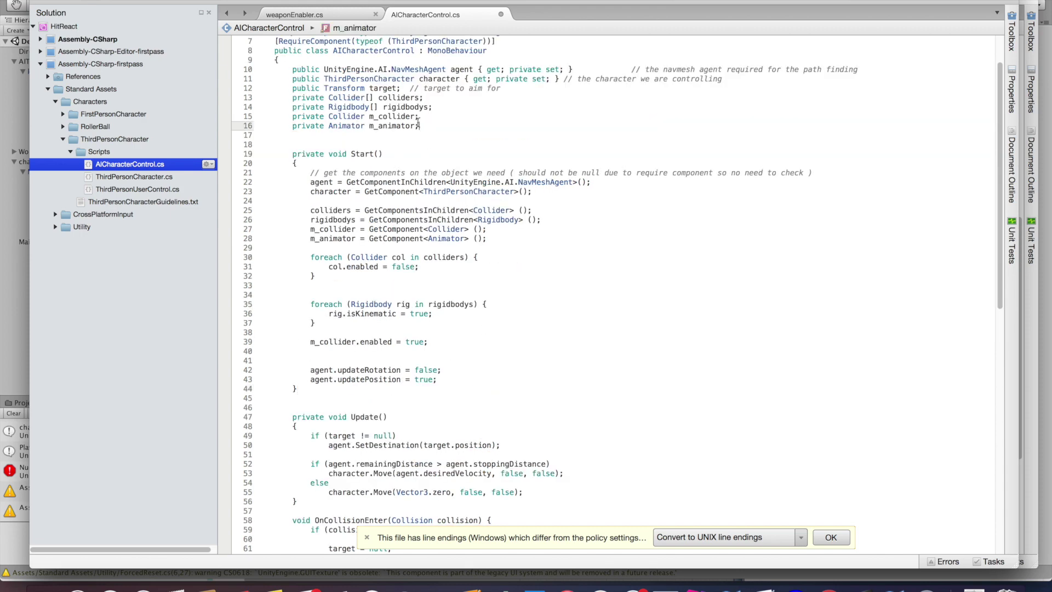
{"action": "key", "text": "Return"}
{"action": "type", "text": "private Ri"}
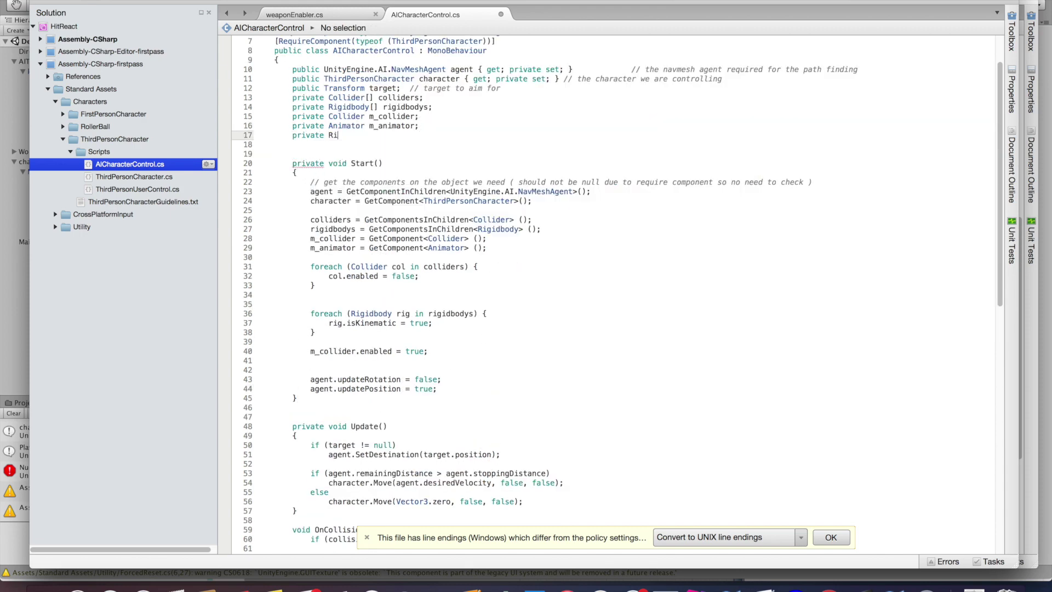
{"action": "type", "text": "gidbody m_rigidbody;"}
Add m_rigidbody.isKinematic = false; below the m_collider.enabled line in Start
{"action": "left_click", "coordinate": [450, 360]}
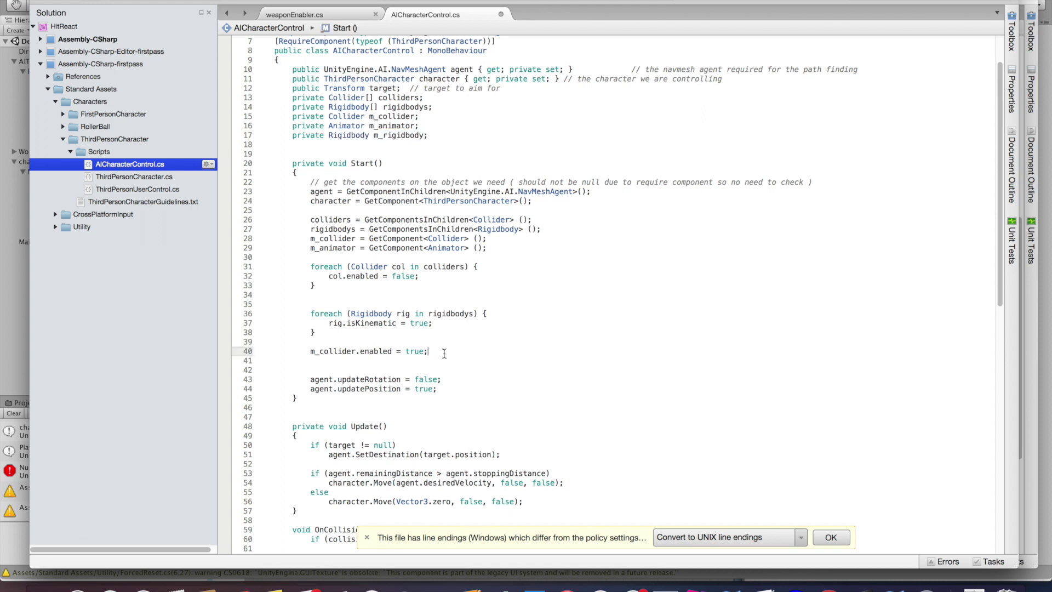
{"action": "key", "text": "Return"}
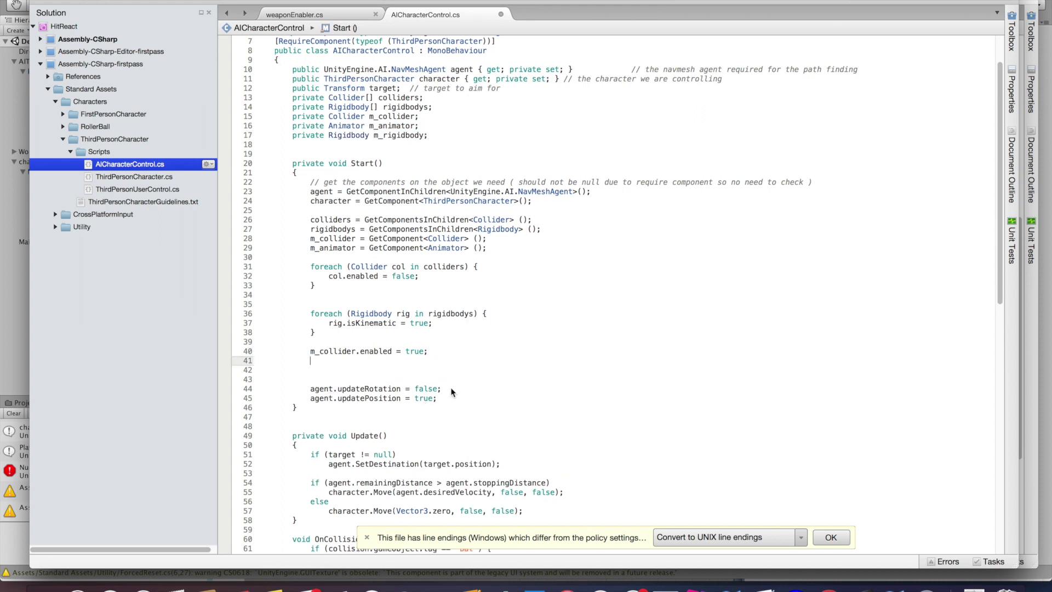
{"action": "type", "text": "m_rigidbody.isKinematic = false"}
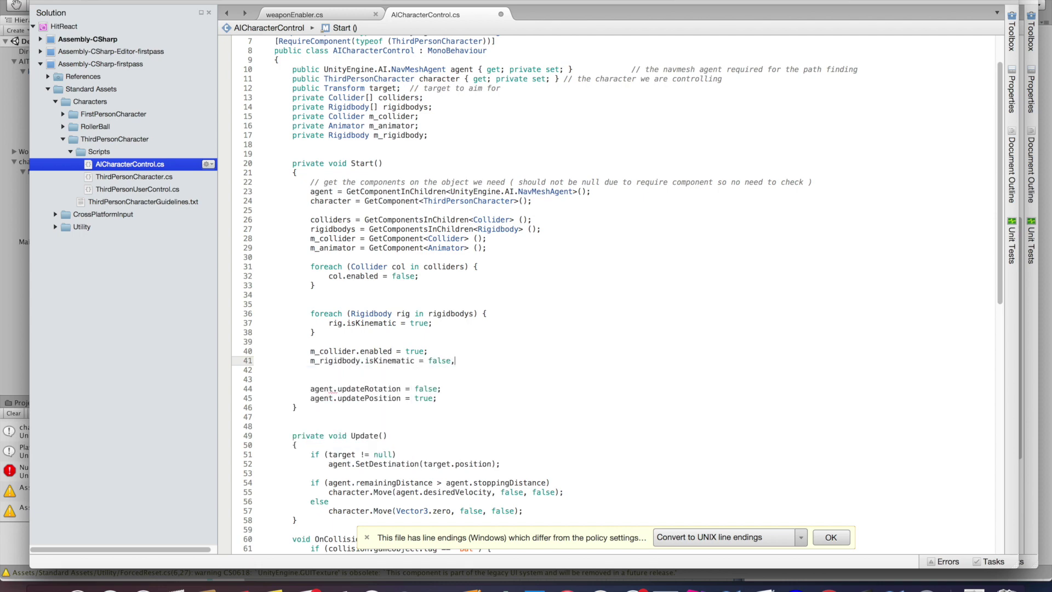
Copy the m_rigidbody.isKinematic line from Start and paste it below m_collider.enabled = false in OnCollisionEnter
{"action": "scroll", "coordinate": [449, 393], "scroll_direction": "down", "scroll_amount": 10}
{"action": "scroll", "coordinate": [450, 393], "scroll_direction": "up", "scroll_amount": 4}
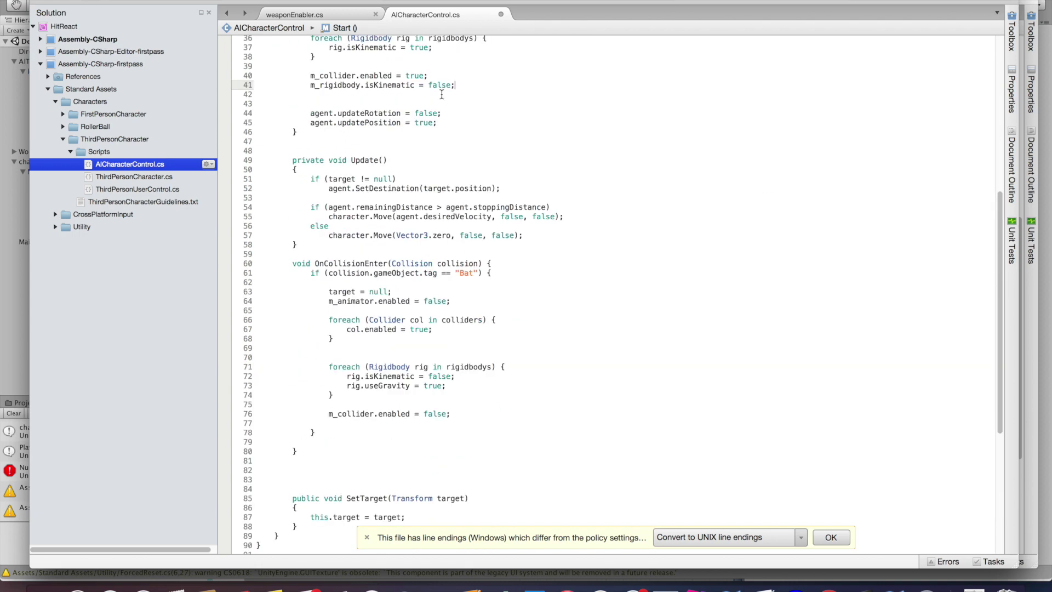
{"action": "left_click_drag", "start_coordinate": [456, 86], "coordinate": [309, 86]}
{"action": "scroll", "coordinate": [461, 310], "scroll_direction": "down", "scroll_amount": 5}
{"action": "left_click", "coordinate": [482, 195]}
{"action": "key", "text": "Return"}
{"action": "key", "text": "super+v"}
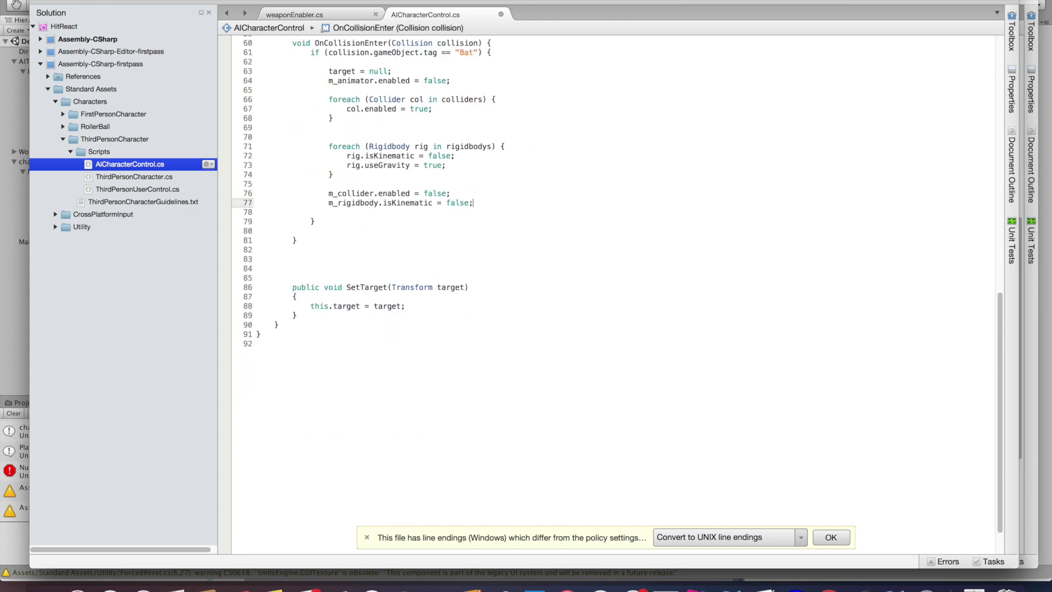
Change m_rigidbody.isKinematic to true in OnCollisionEnter and save the script
{"action": "key", "text": "Left"}
{"action": "key", "text": "BackSpace"}
{"action": "key", "text": "BackSpace"}
{"action": "key", "text": "BackSpace"}
{"action": "key", "text": "BackSpace"}
{"action": "key", "text": "BackSpace"}
{"action": "type", "text": "trjue"}
{"action": "key", "text": "BackSpace"}
{"action": "key", "text": "BackSpace"}
{"action": "key", "text": "BackSpace"}
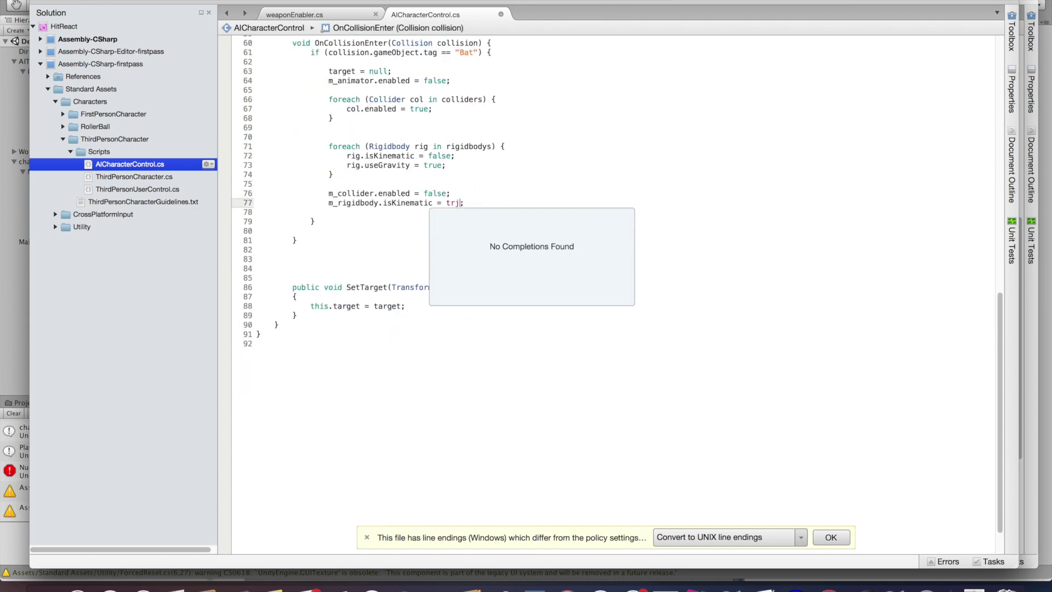
{"action": "type", "text": "ue"}
{"action": "left_click", "coordinate": [527, 150]}
{"action": "key", "text": "super+s"}
Add m_rigidbody = GetComponent<Rigidbody> (); below the m_animator assignment in Start
{"action": "scroll", "coordinate": [526, 201], "scroll_direction": "up", "scroll_amount": 6}
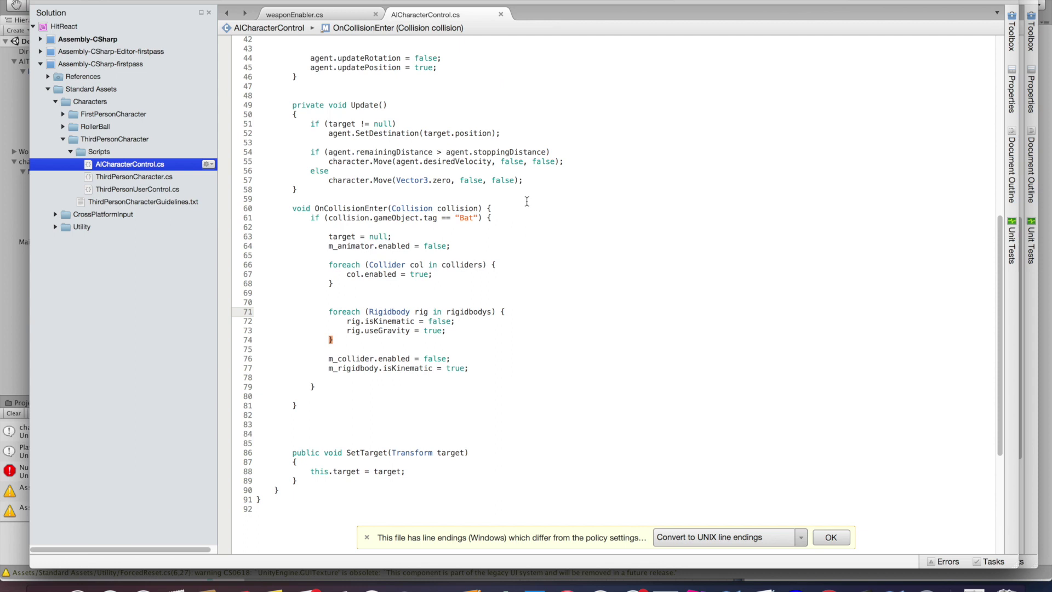
{"action": "scroll", "coordinate": [516, 247], "scroll_direction": "up", "scroll_amount": 10}
{"action": "left_click", "coordinate": [518, 193]}
{"action": "key", "text": "Return"}
{"action": "type", "text": "m_"}
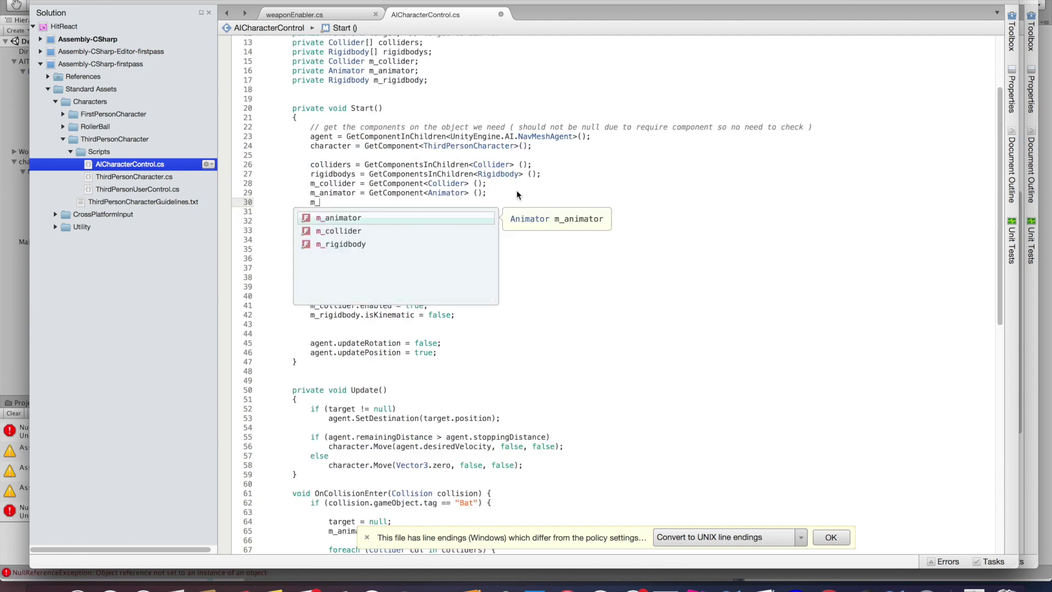
{"action": "type", "text": "rigidbody = Get"}
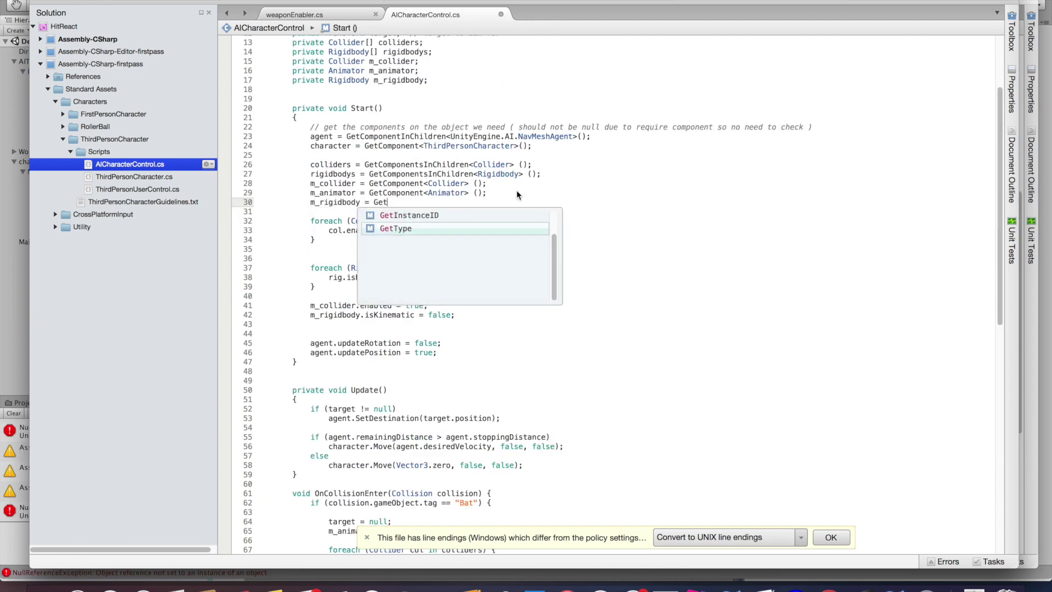
{"action": "type", "text": "Com"}
{"action": "key", "text": "Return"}
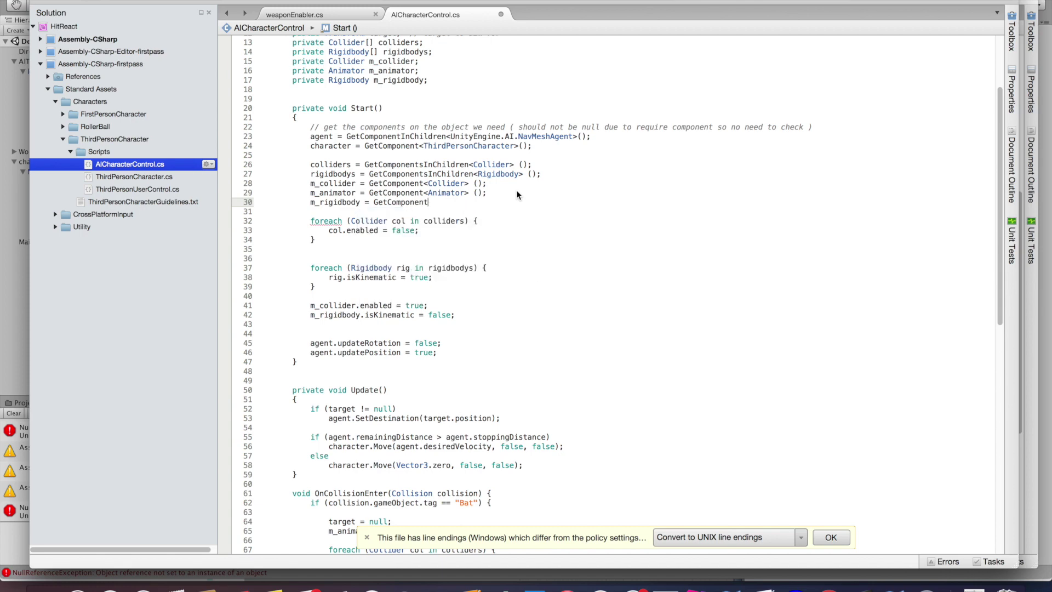
{"action": "type", "text": "<Rig"}
{"action": "key", "text": "Return"}
{"action": "type", "text": "> ();"}
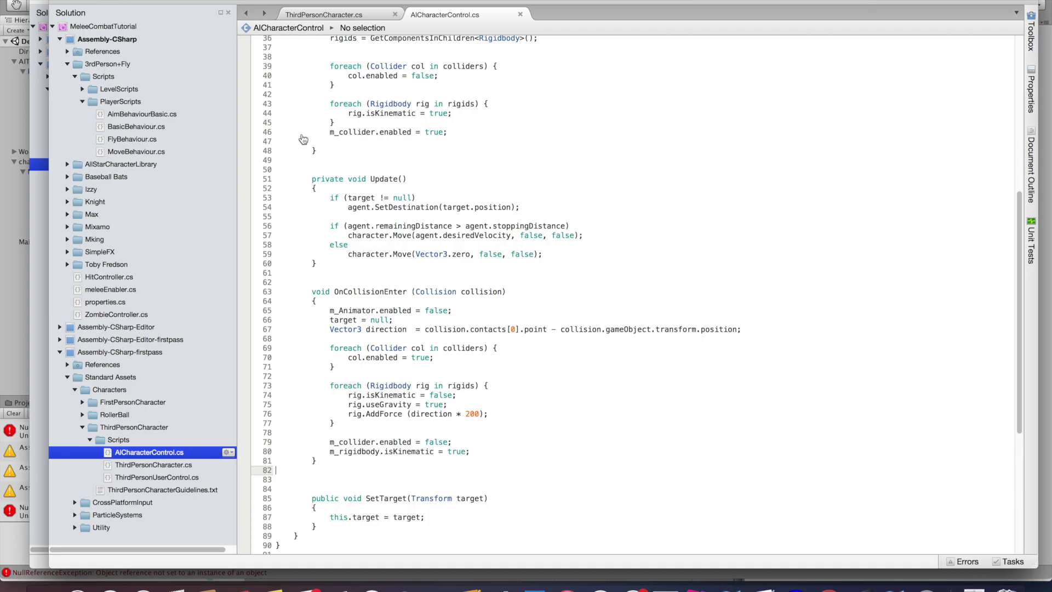
Switch to Unity, play the scene while moving the player to test the bat hit on the knight, and stop playback
{"action": "key", "text": "super+Tab"}
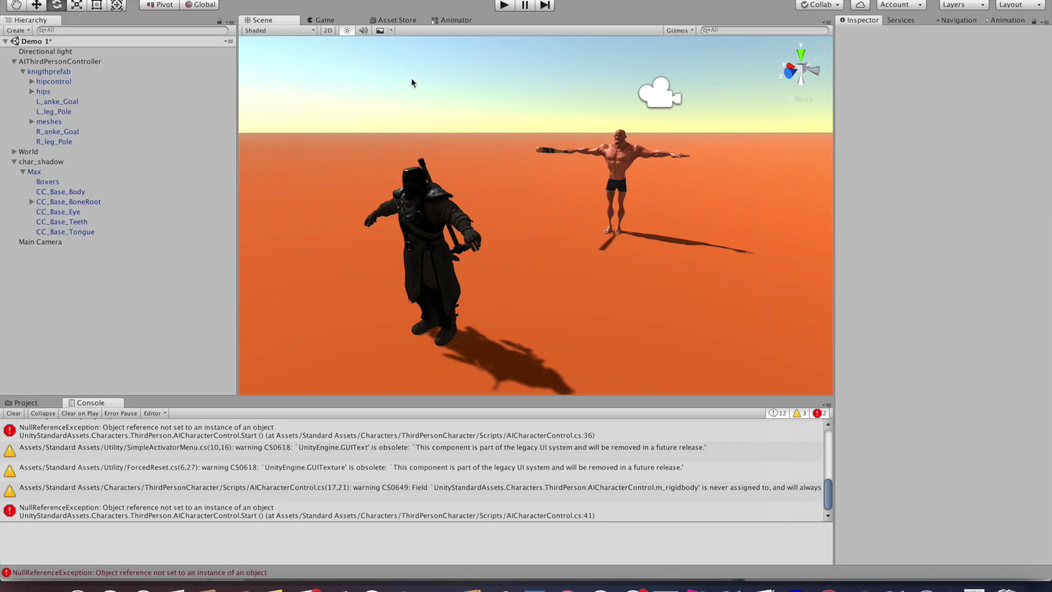
{"action": "left_click", "coordinate": [504, 5]}
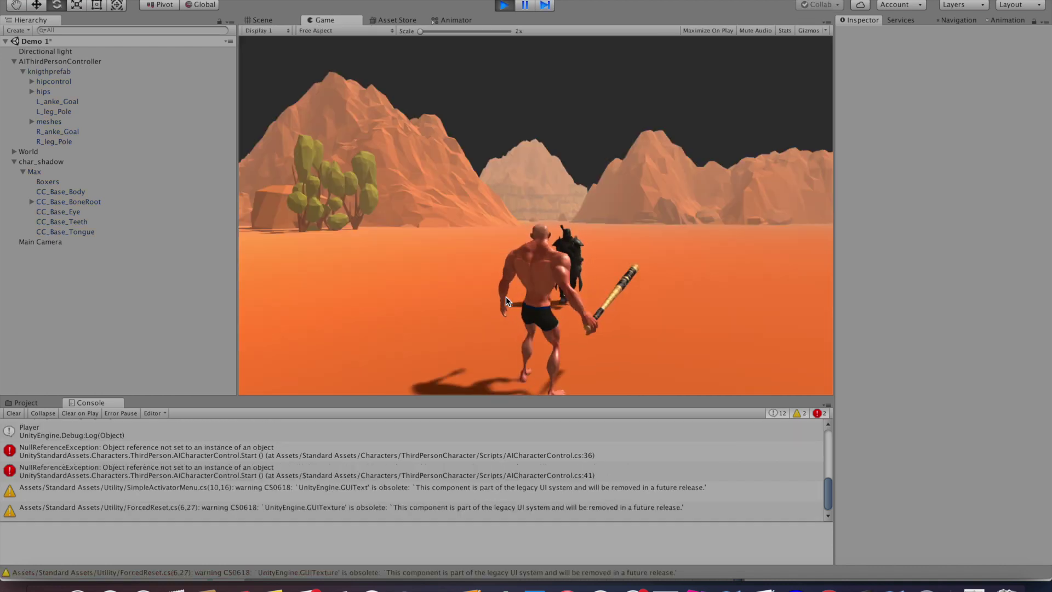
{"action": "key", "text": "s"}
{"action": "key", "text": "d"}
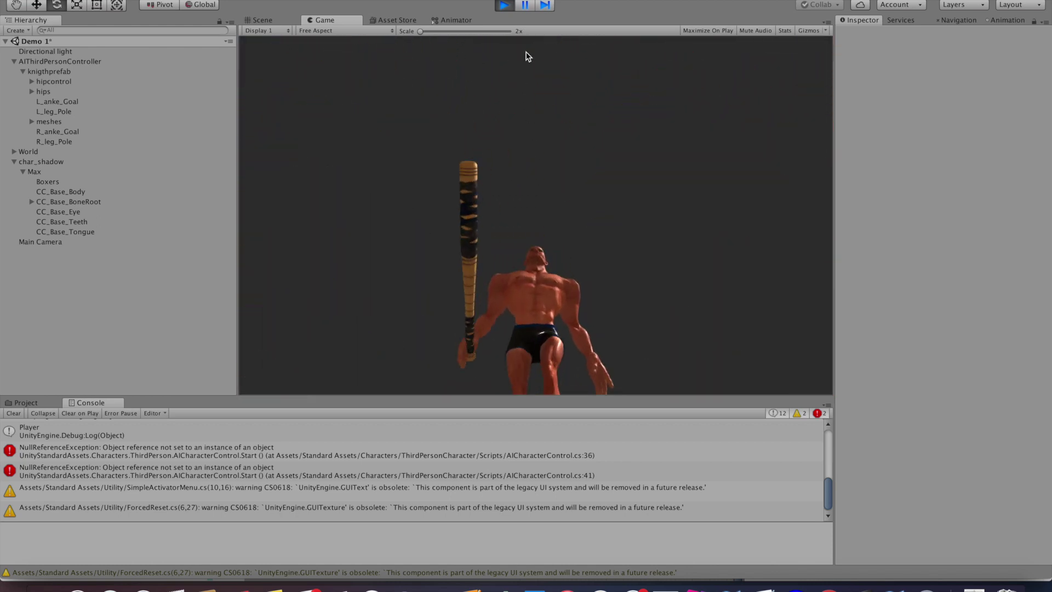
{"action": "left_click", "coordinate": [505, 7]}
{"action": "key", "text": "w"}
In AICharacterControl.cs, add Vector3 direction = collision.contacts[0].point - collision.gameObject.transform.position; below m_animator.enabled = false in OnCollisionEnter
{"action": "key", "text": "super+Tab"}
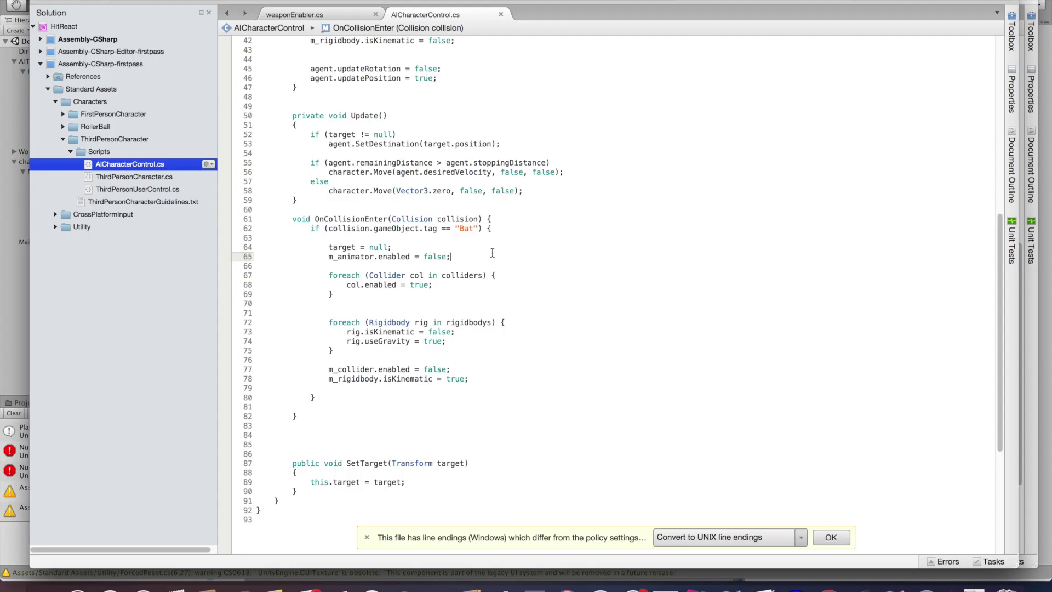
{"action": "key", "text": "Return"}
{"action": "type", "text": "Vector3 direction  = collision.contacts[0].point - collision.gameObject.transform.position;"}
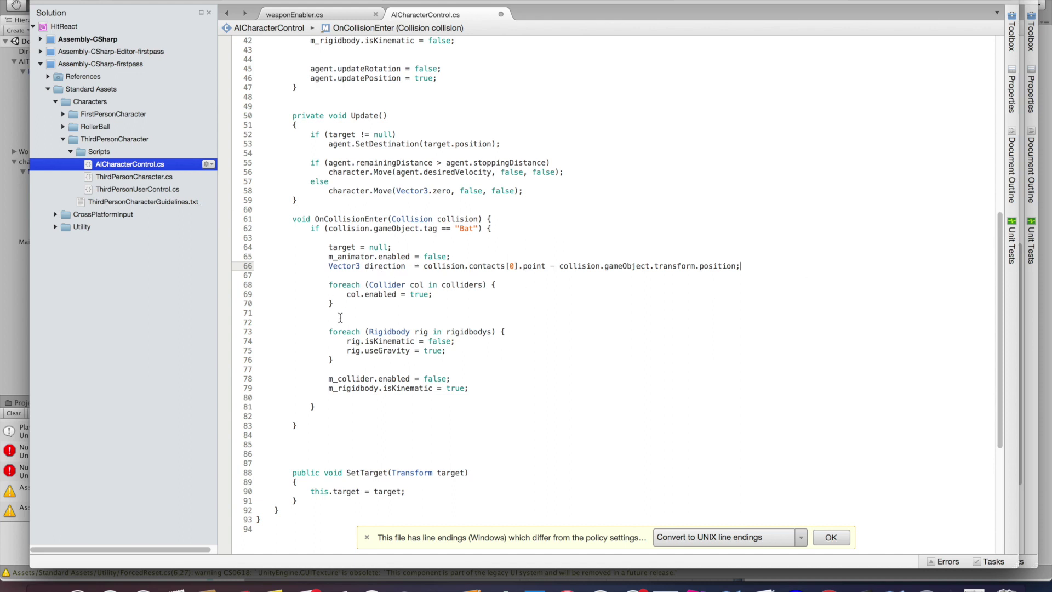
Add rig.AddForce(direction * 100); below rig.useGravity = true in the rigidbody loop of OnCollisionEnter
{"action": "left_click", "coordinate": [445, 351]}
{"action": "key", "text": "Return"}
{"action": "type", "text": "ri"}
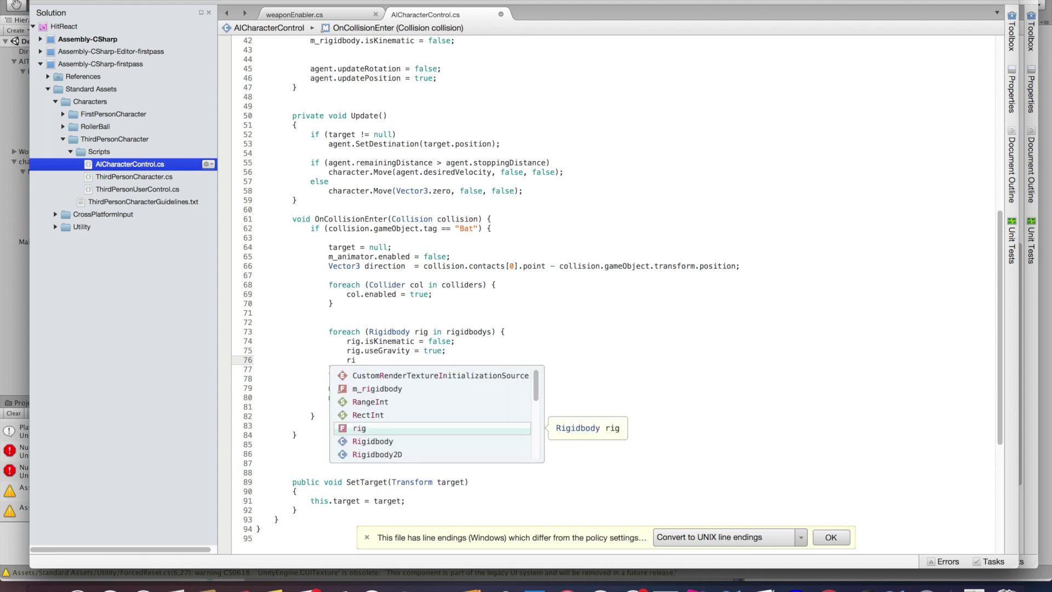
{"action": "type", "text": "g."}
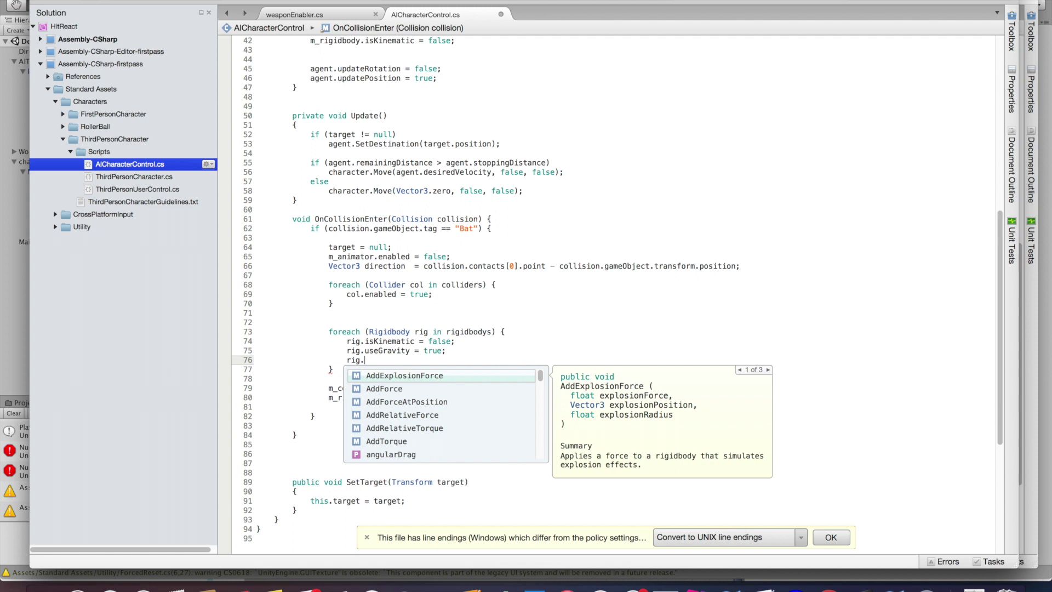
{"action": "key", "text": "Down"}
{"action": "key", "text": "Return"}
{"action": "type", "text": "("}
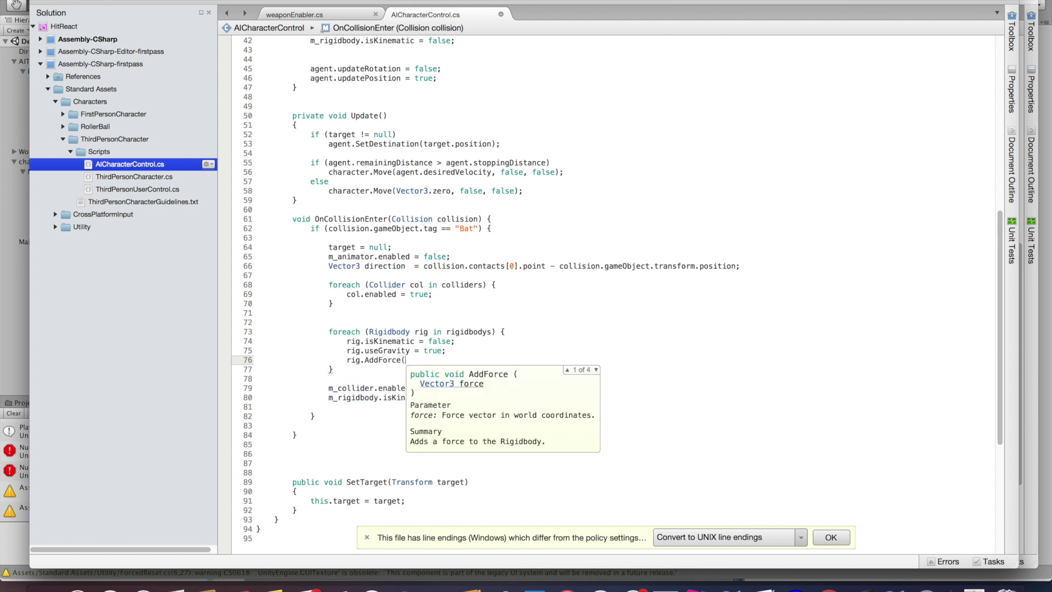
{"action": "type", "text": "direction"}
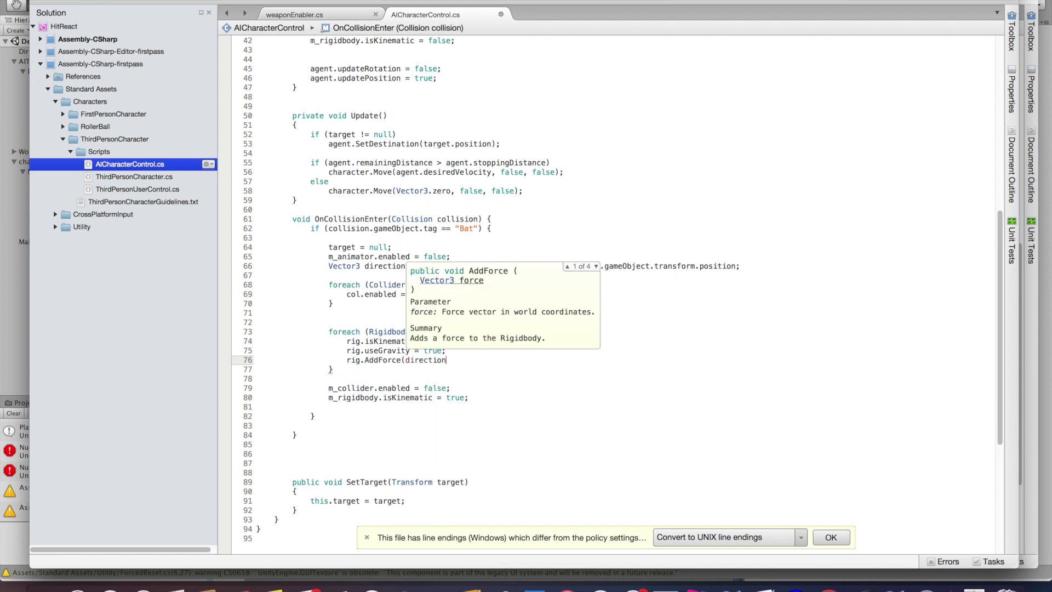
{"action": "left_click", "coordinate": [516, 360]}
{"action": "type", "text": "* "}
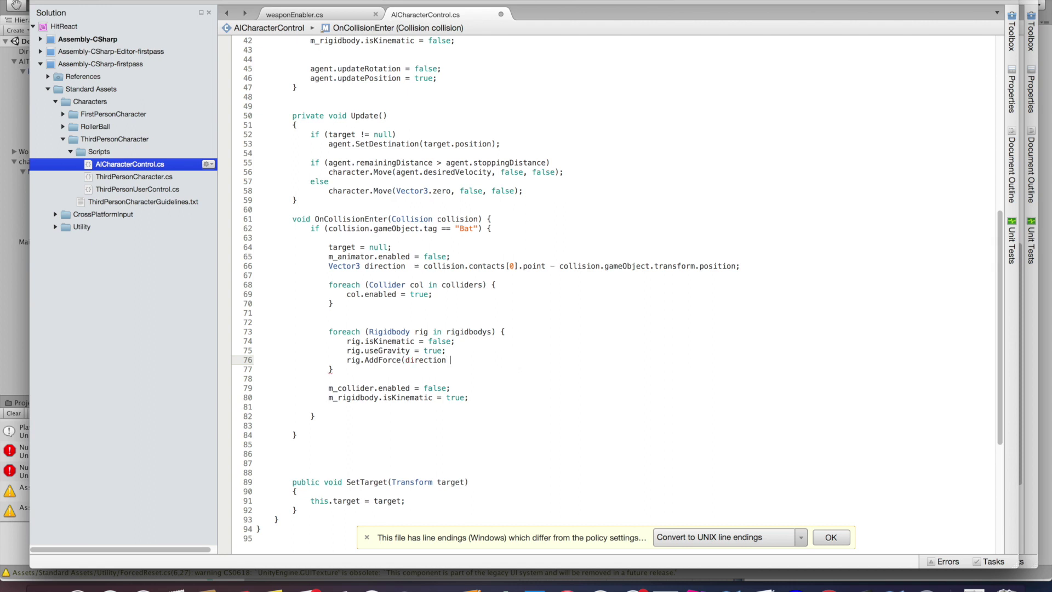
{"action": "type", "text": "100);"}
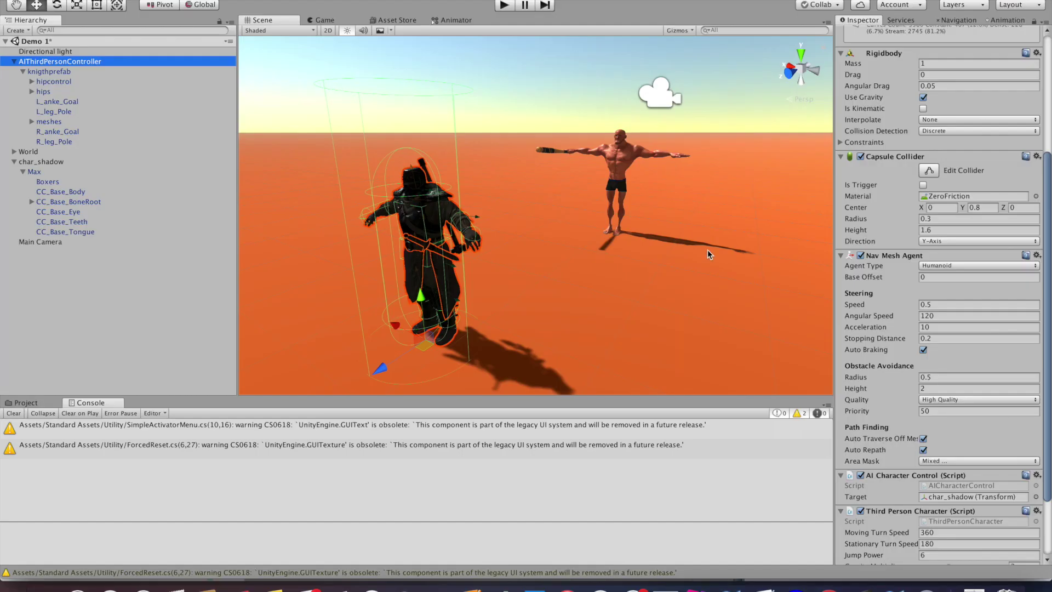
In the Unity scene, duplicate the AIThirdPersonController knight five times and spread the copies across the ground around the player
{"action": "key", "text": "s"}
{"action": "right_click_drag", "start_coordinate": [708, 250], "coordinate": [559, 321]}
{"action": "left_click_drag", "start_coordinate": [558, 321], "coordinate": [429, 289], "text": "alt"}
{"action": "left_click", "coordinate": [14, 61]}
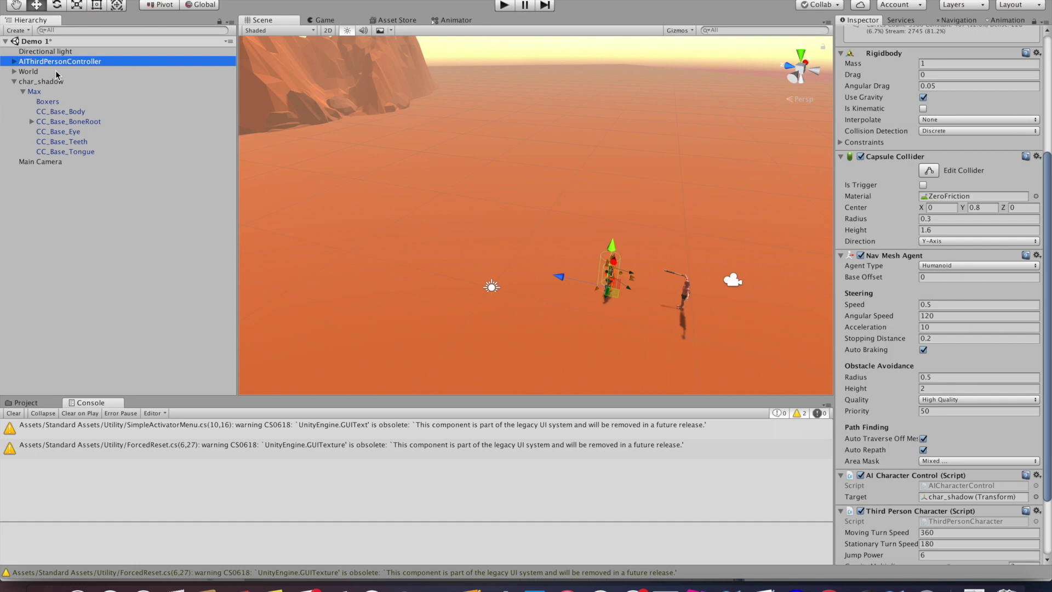
{"action": "key", "text": "super+d"}
{"action": "left_click_drag", "start_coordinate": [563, 281], "coordinate": [329, 210]}
{"action": "key", "text": "super+d"}
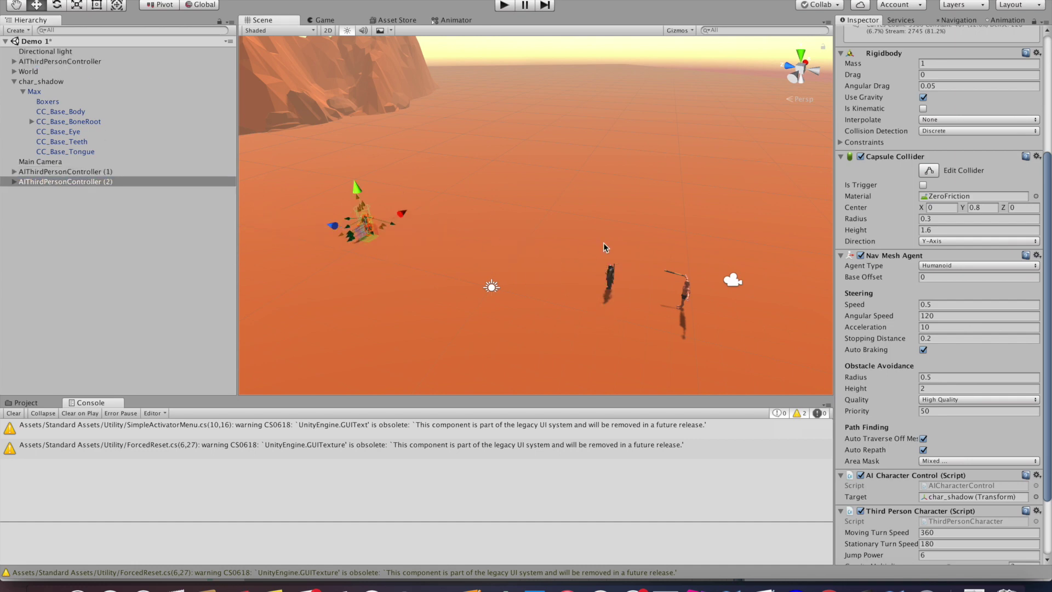
{"action": "left_click_drag", "start_coordinate": [408, 218], "coordinate": [513, 156]}
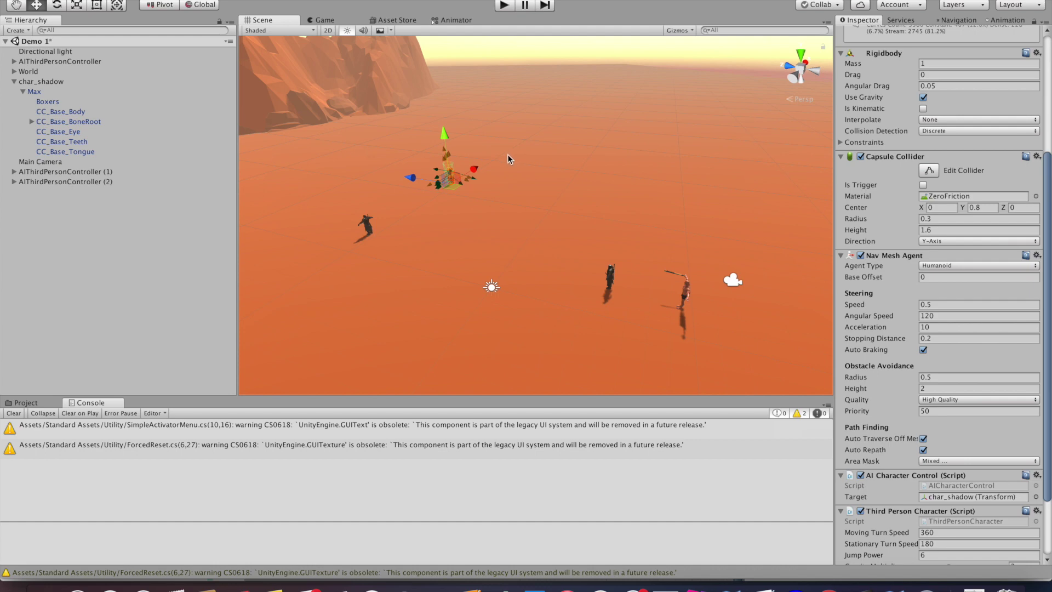
{"action": "key", "text": "super+d"}
{"action": "left_click_drag", "start_coordinate": [410, 177], "coordinate": [508, 209]}
{"action": "key", "text": "super+d"}
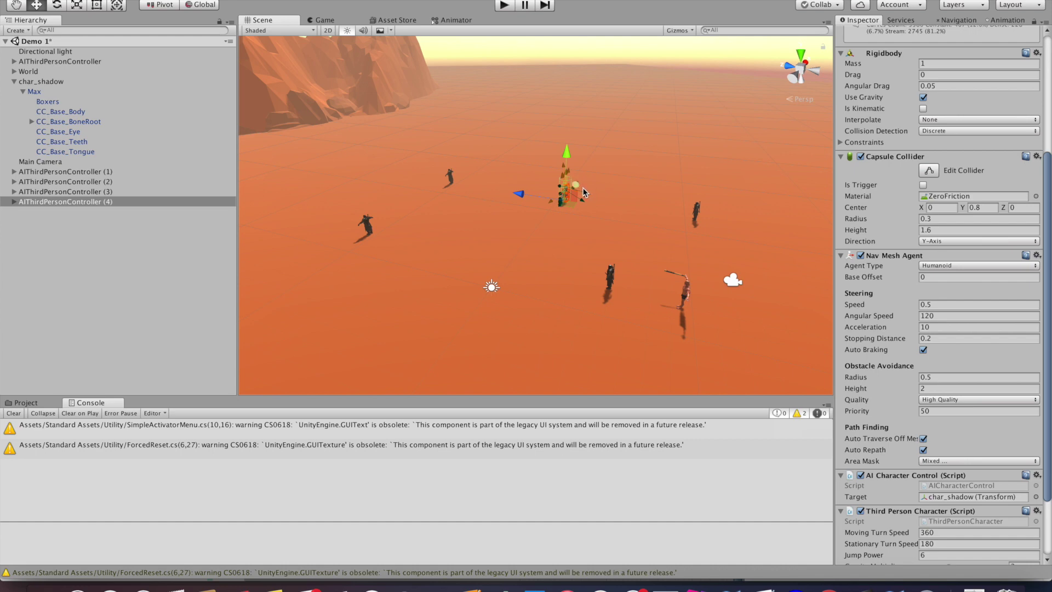
{"action": "key", "text": "super+d"}
{"action": "left_click_drag", "start_coordinate": [585, 192], "coordinate": [518, 264]}
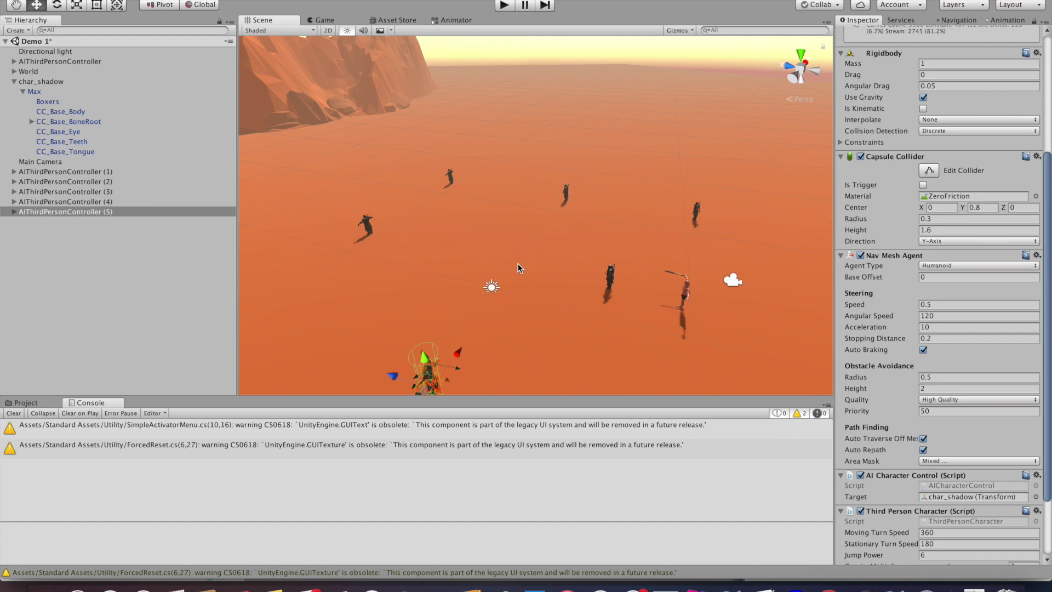